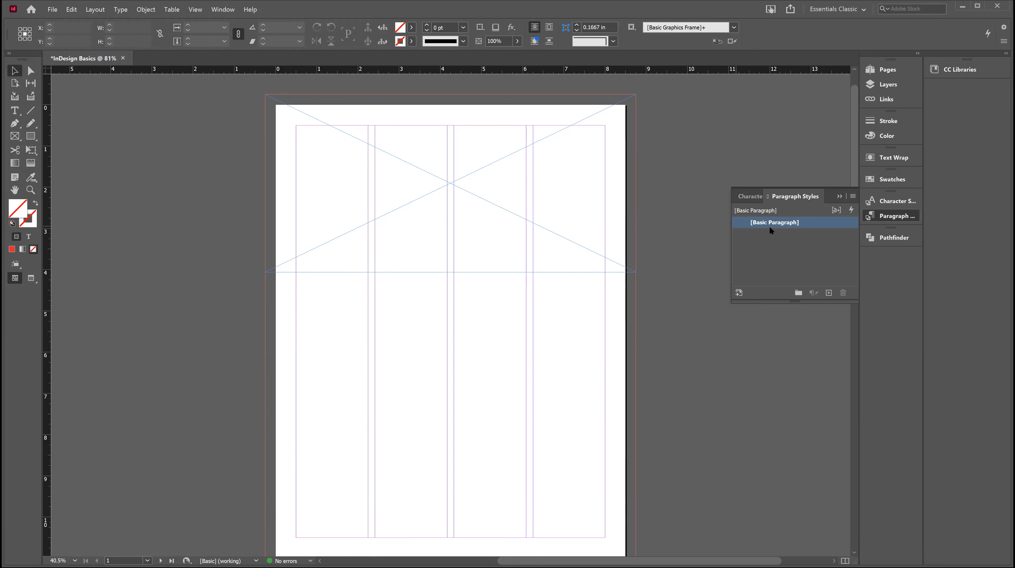
- Place the green-costume Background photo from the Animation library into the large frame at the top of the page
left_click(958, 73)
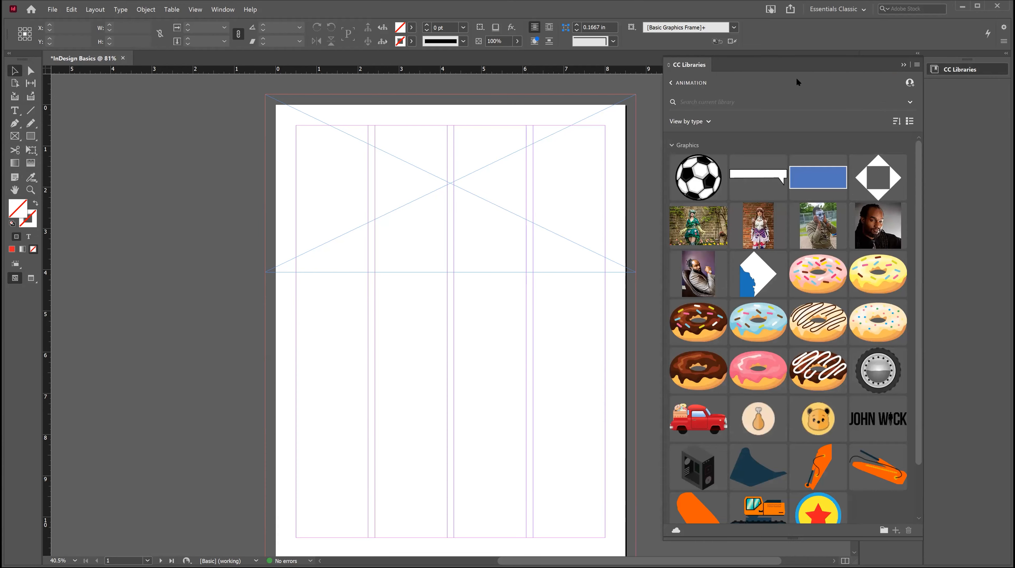
left_click_drag(697, 226, 331, 376)
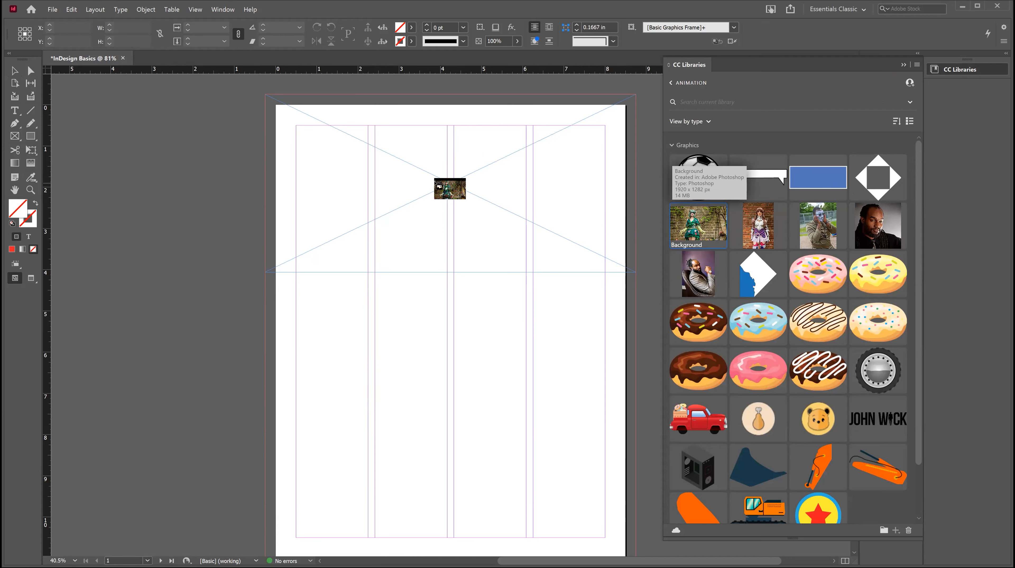
left_click(438, 183)
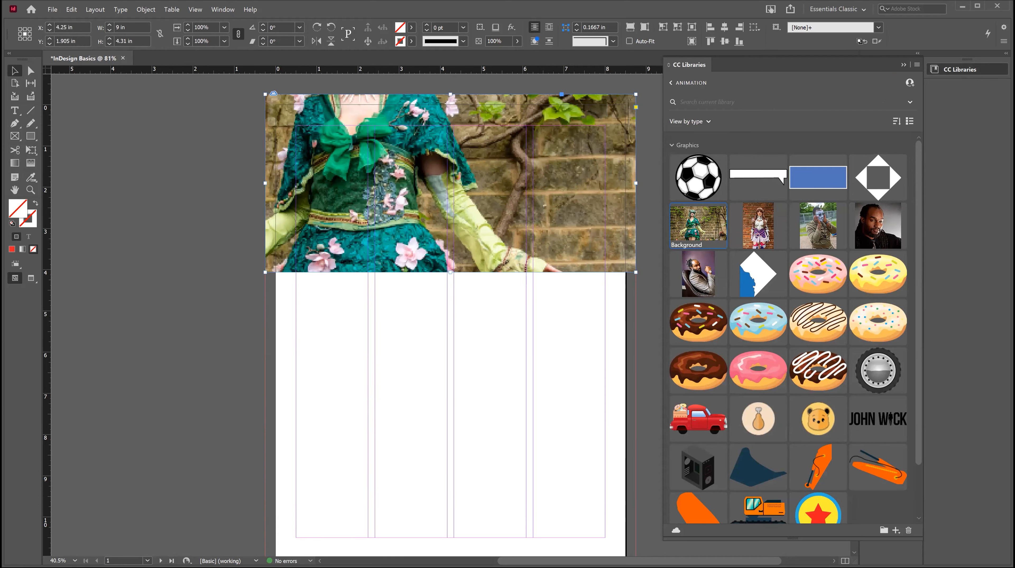
left_click(970, 73)
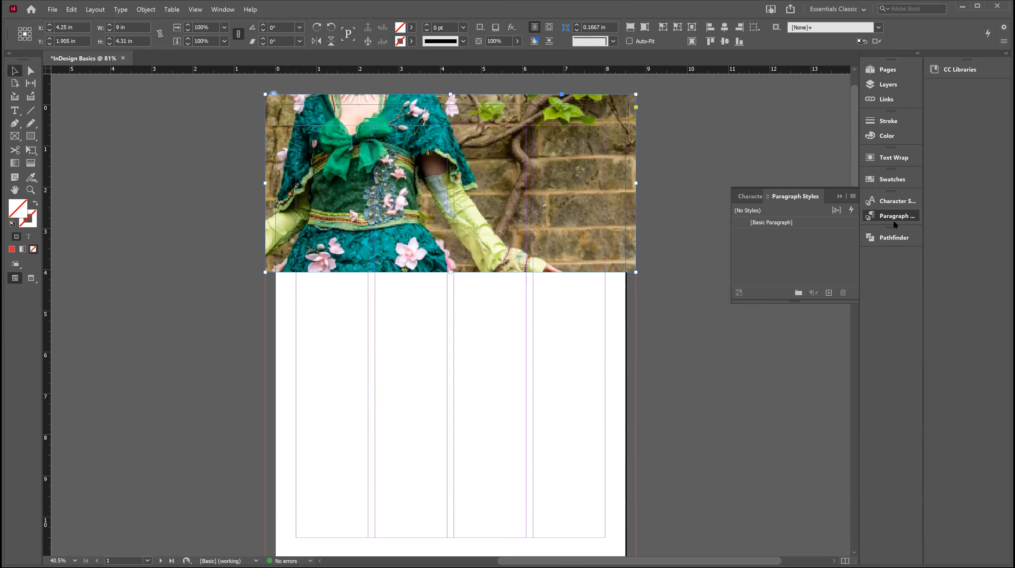
- Shift the photo inside its frame with the Direct Selection tool so mostly the brick wall and vines show
mouse_move(428, 192)
left_mouse_down()
mouse_move(433, 283)
mouse_move(459, 294)
mouse_move(433, 280)
mouse_move(435, 184)
left_mouse_up()
key("a")
left_click(462, 215)
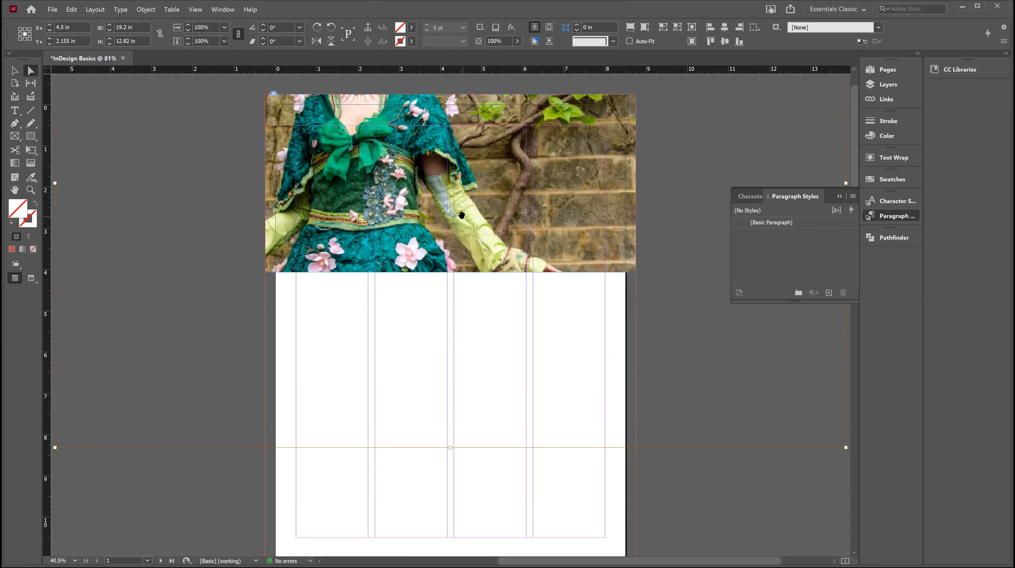
left_click_drag(439, 170, 463, 340)
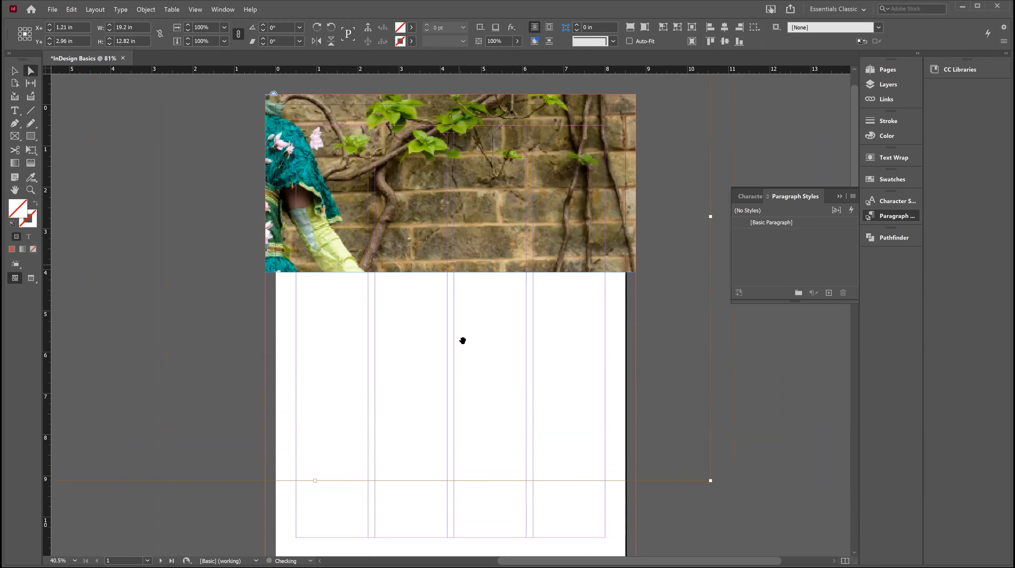
key("v")
left_click(673, 381)
- Fit the photo to its frame with Fill Frame Proportionally
left_click(559, 262)
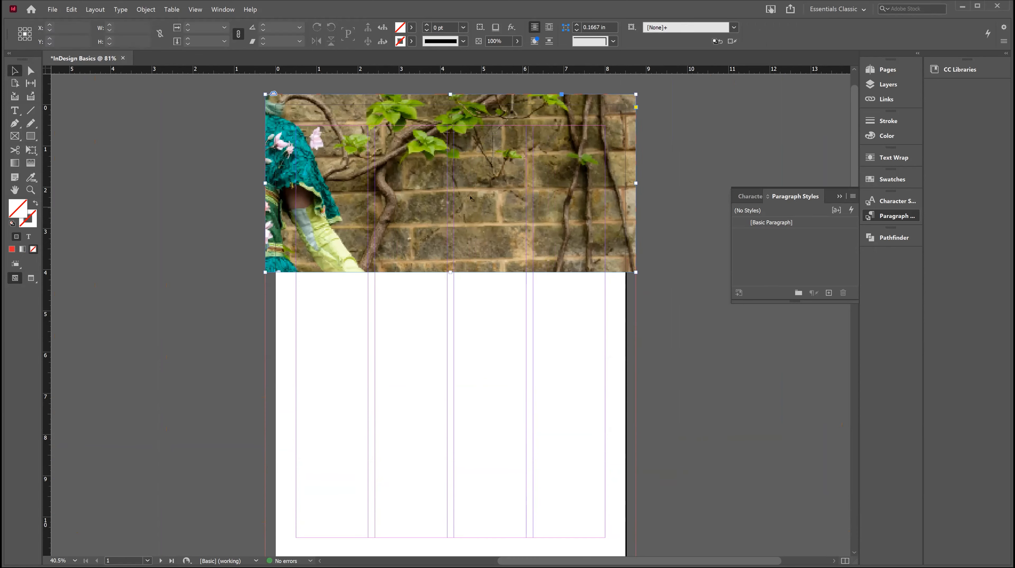
right_click(428, 172)
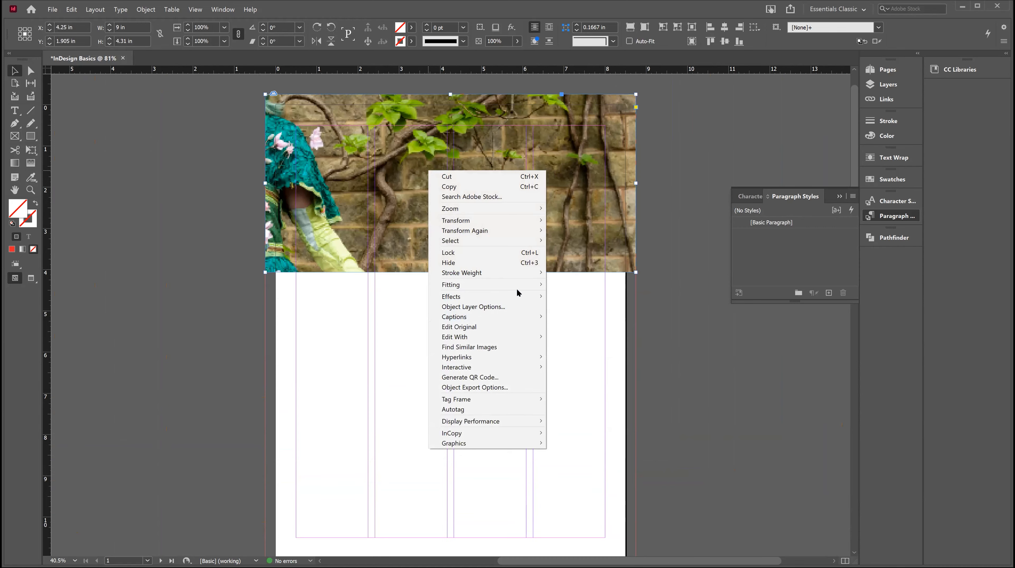
mouse_move(537, 282)
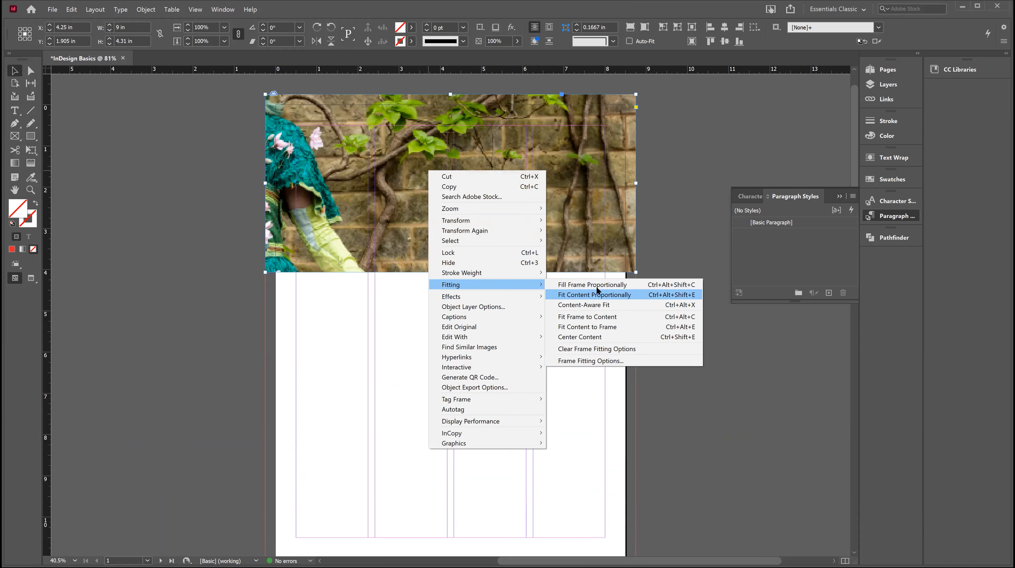
left_click(611, 284)
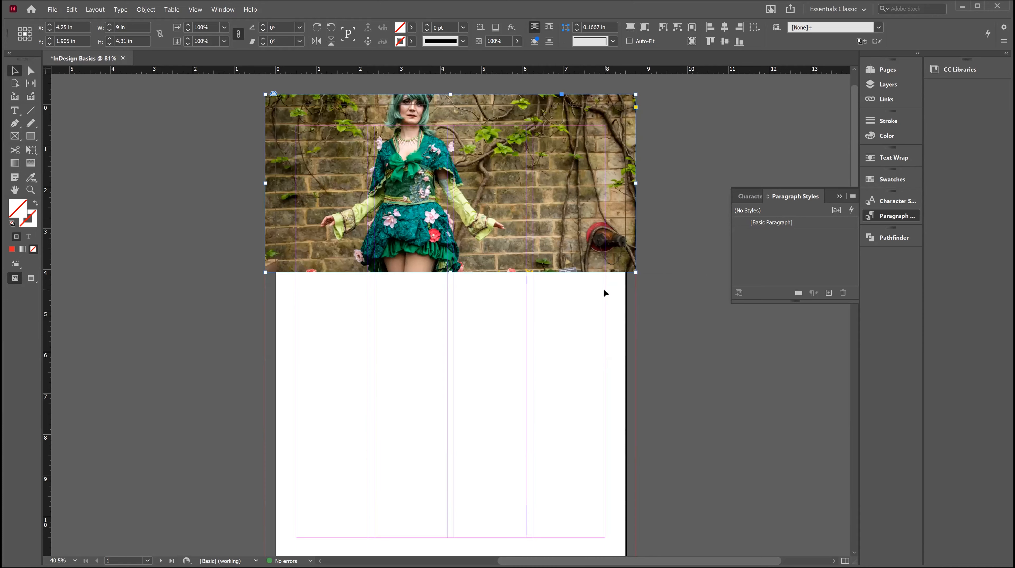
- Move the photo content slightly down inside its frame so more of the woman's head shows
double_click(535, 206)
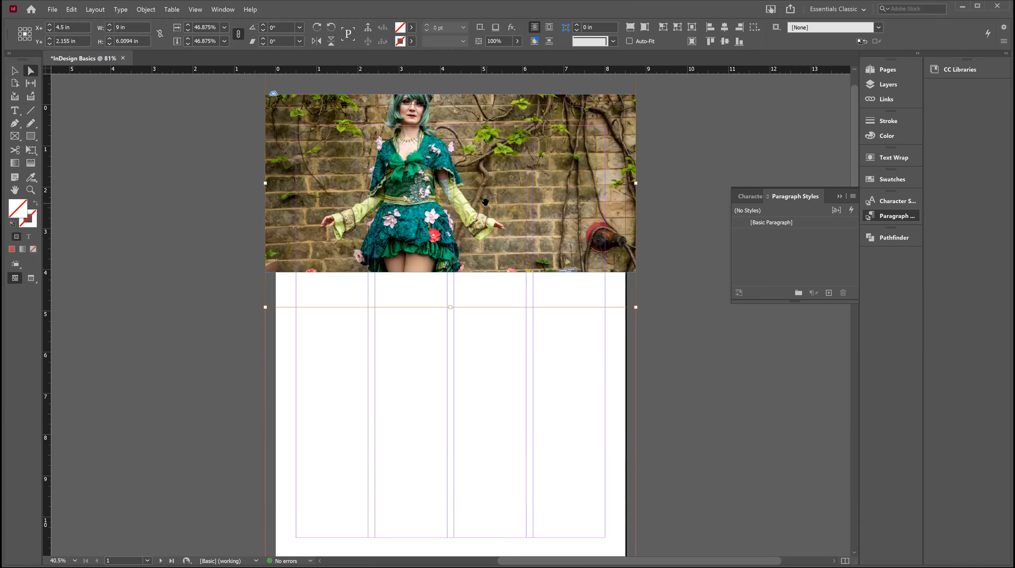
left_click_drag(484, 204, 507, 183)
left_click(520, 358)
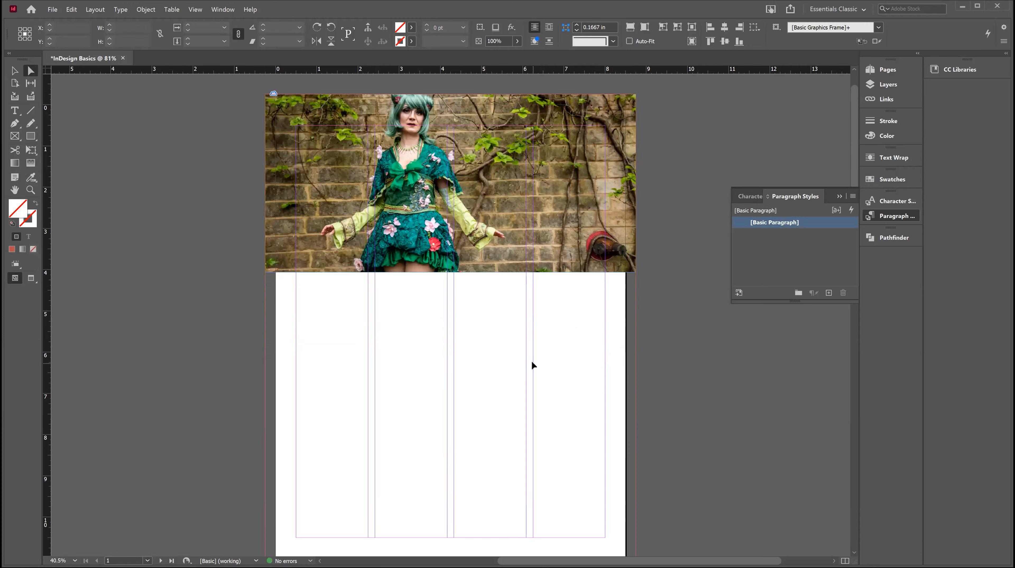
- Extend the photo frame's bottom edge downward to a height of about 4.91 in
left_click(579, 275)
key("v")
key("Escape")
left_click_drag(451, 272, 451, 297)
left_click(457, 325)
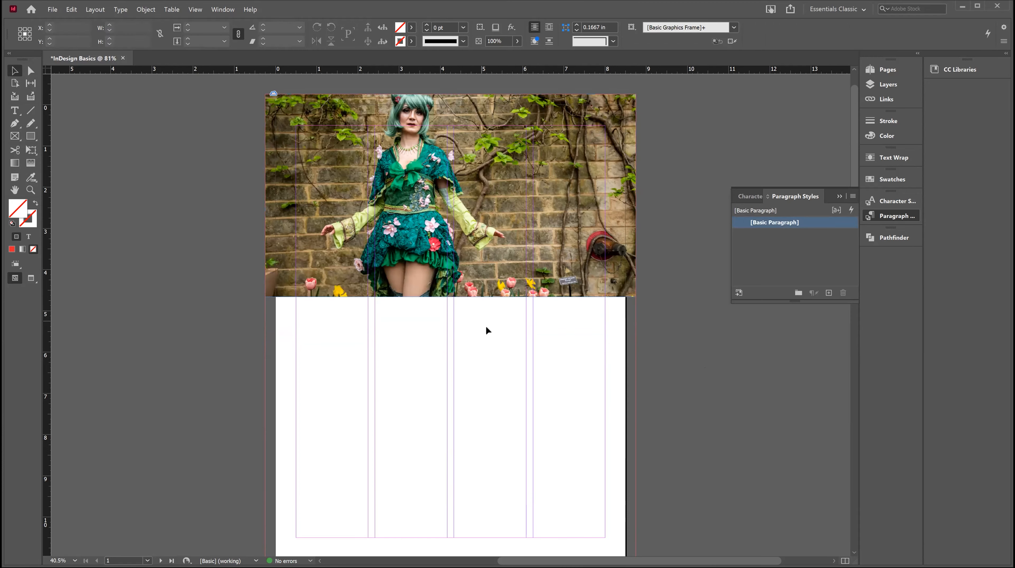
- Sample a color theme from the photo with the Color Theme Tool and move the theme swatches onto the empty pasteboard
left_click(537, 221)
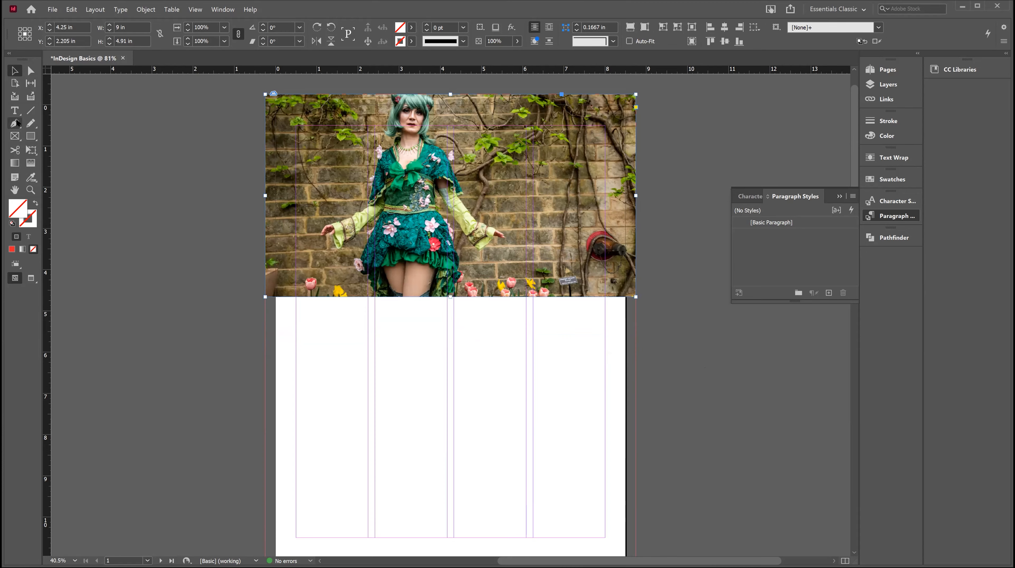
left_click(31, 176)
right_click(33, 178)
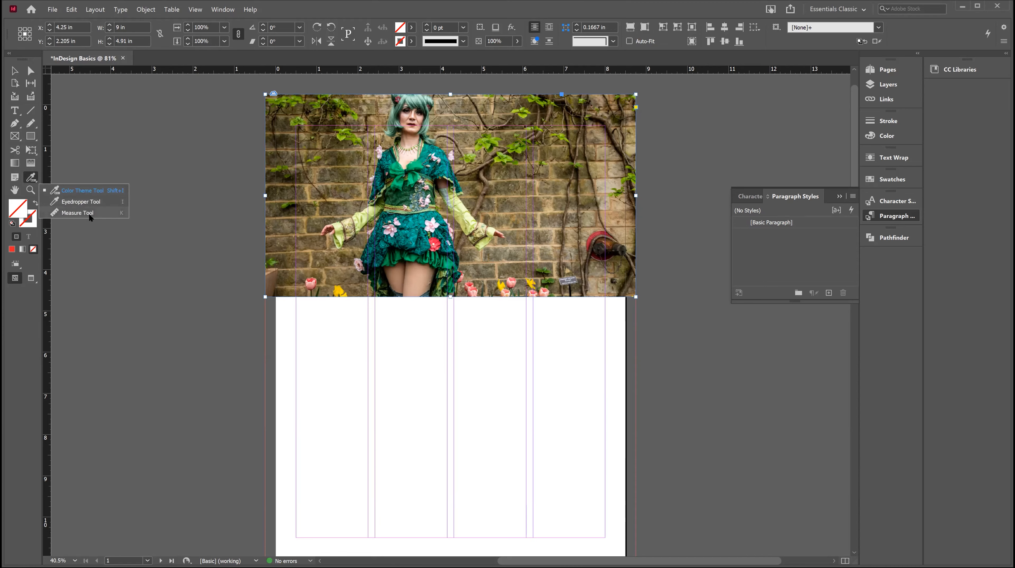
left_click(95, 193)
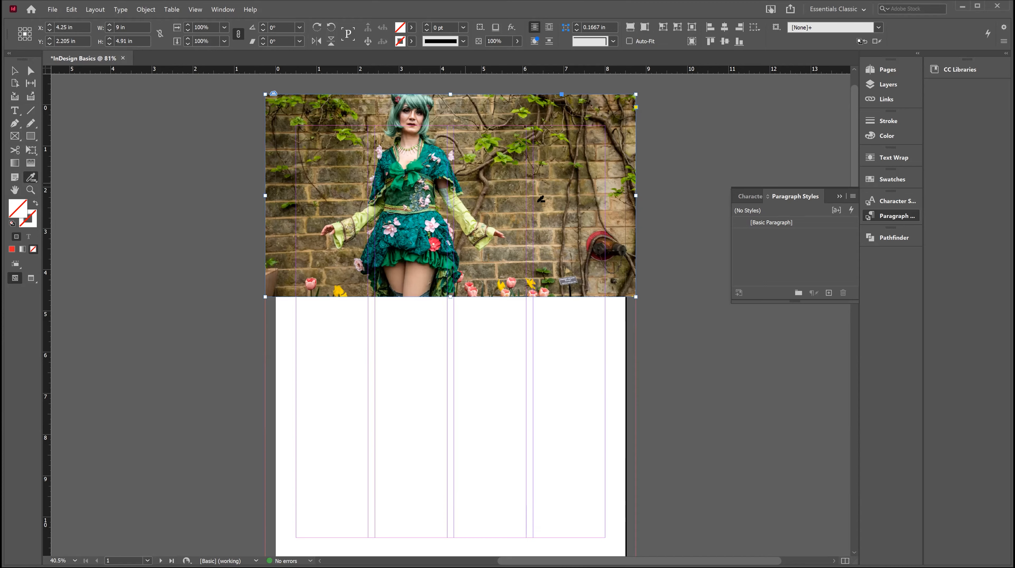
left_click(415, 193)
left_click_drag(408, 225, 103, 173)
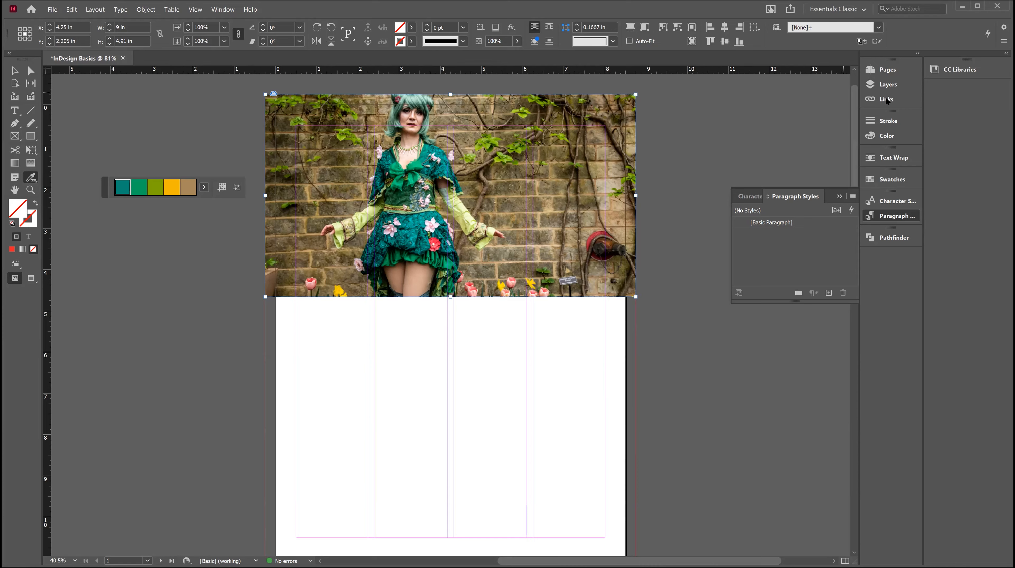
- Place the library portrait of the seated man below the photo, about 2.68 in wide, and sample its color theme
left_click(958, 69)
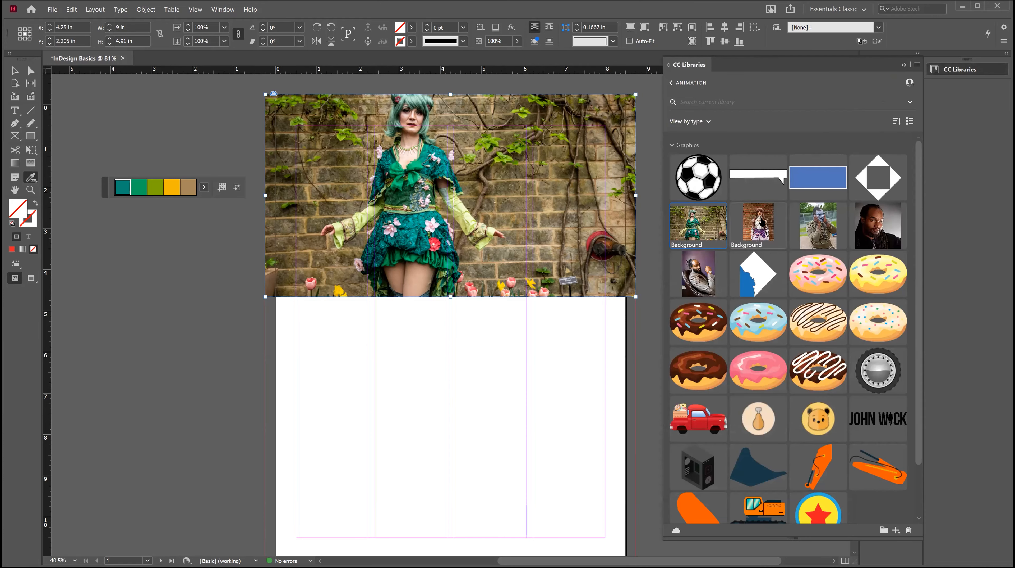
left_click_drag(695, 284, 550, 471)
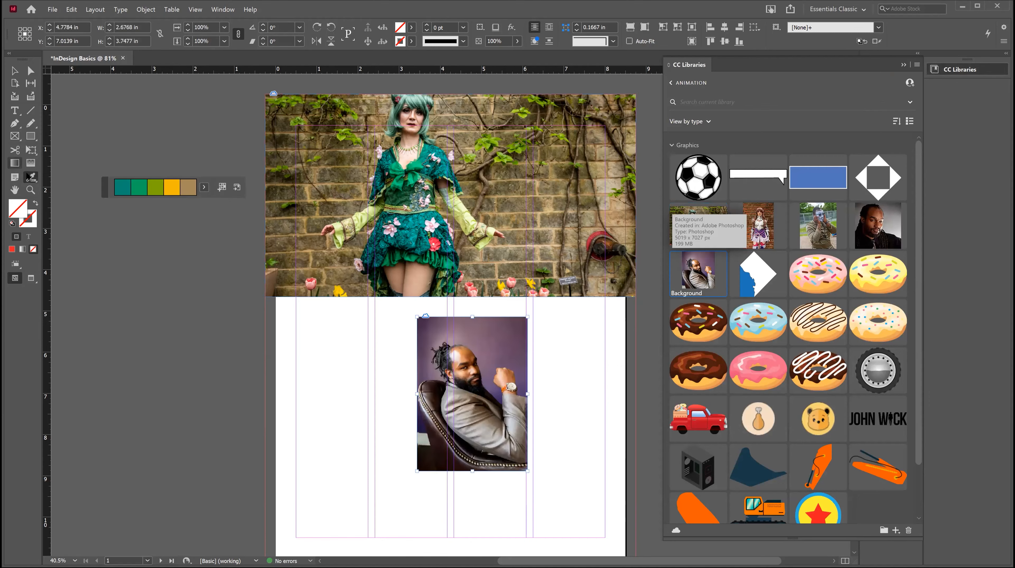
left_click(456, 331)
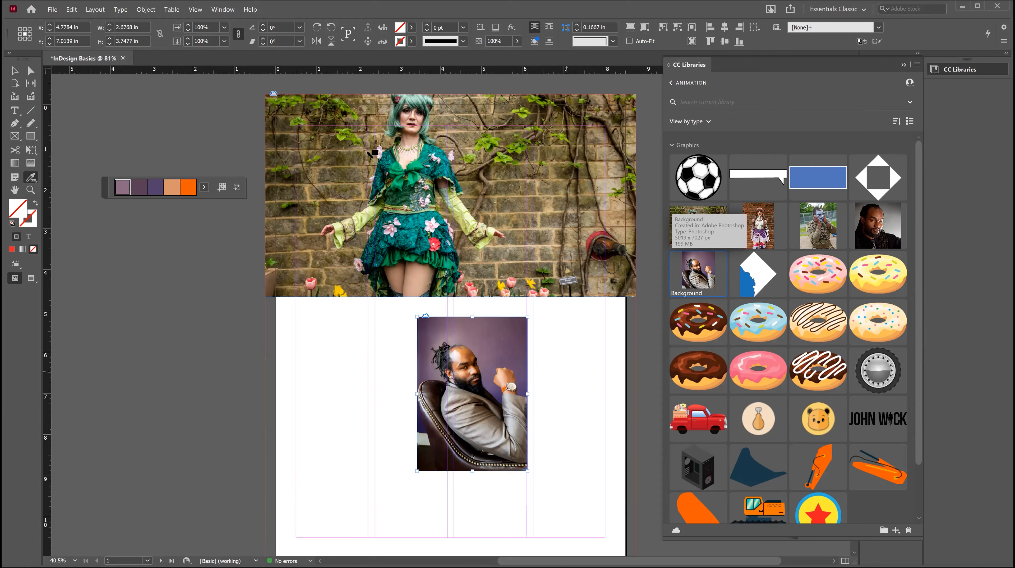
- Delete the seated man's portrait, collapse the library, and bring back the color theme for the garden photo
left_click(14, 71)
key("Delete")
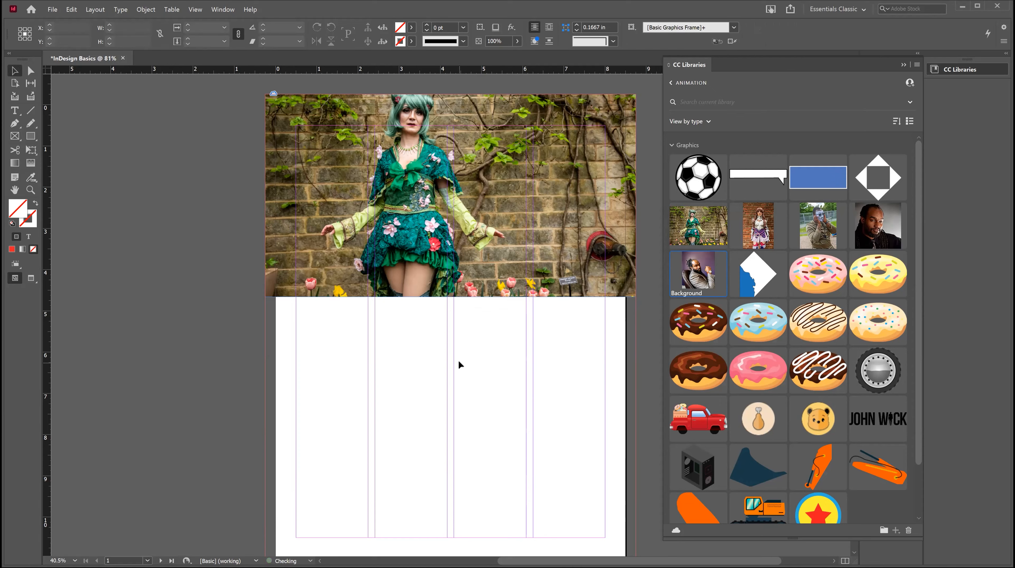
left_click(1001, 76)
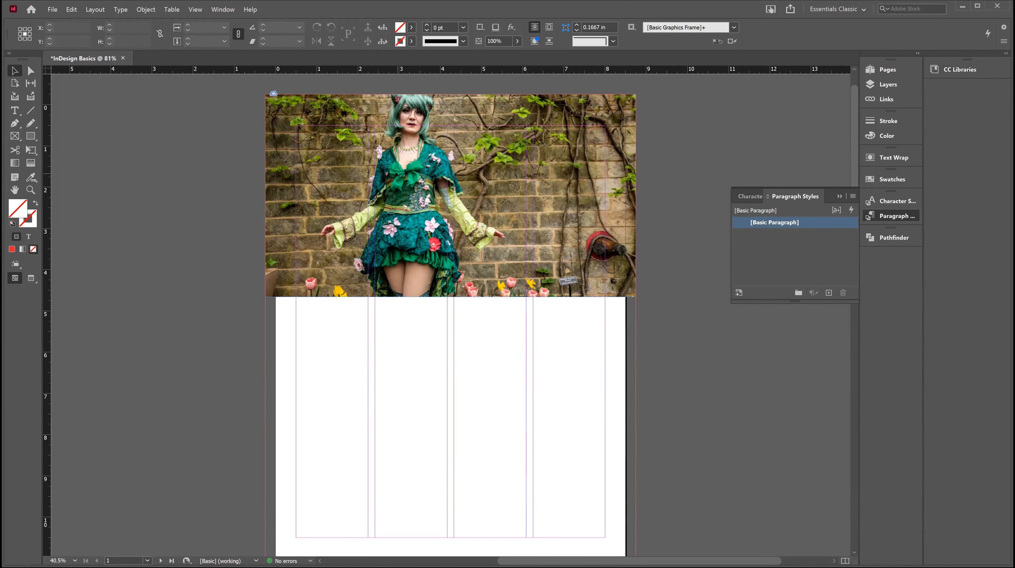
left_click(400, 176)
left_click(30, 178)
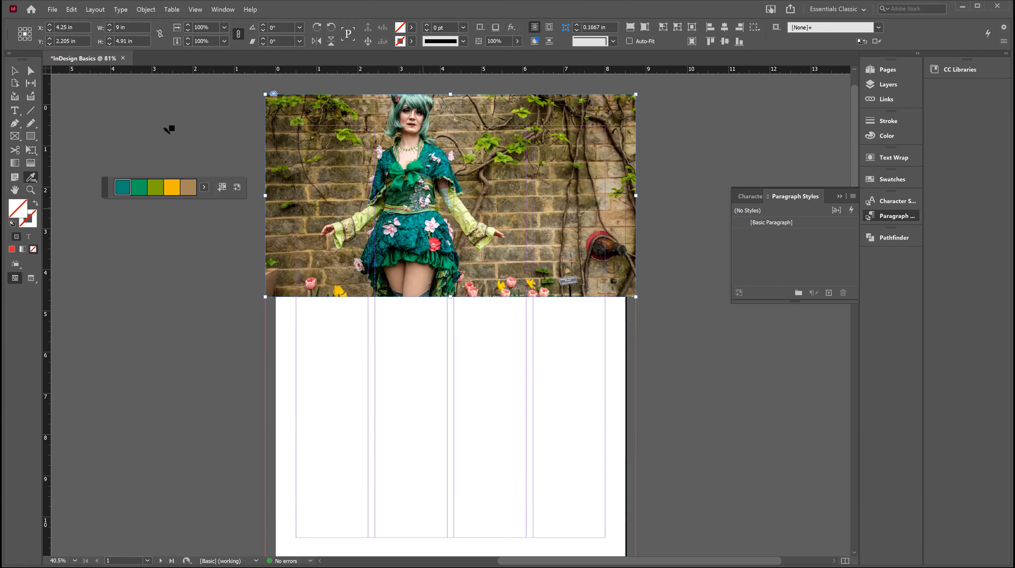
- Draw a text frame about 7.5 by 5.66 in within the margins below the photo and fill it with placeholder text
left_click(14, 109)
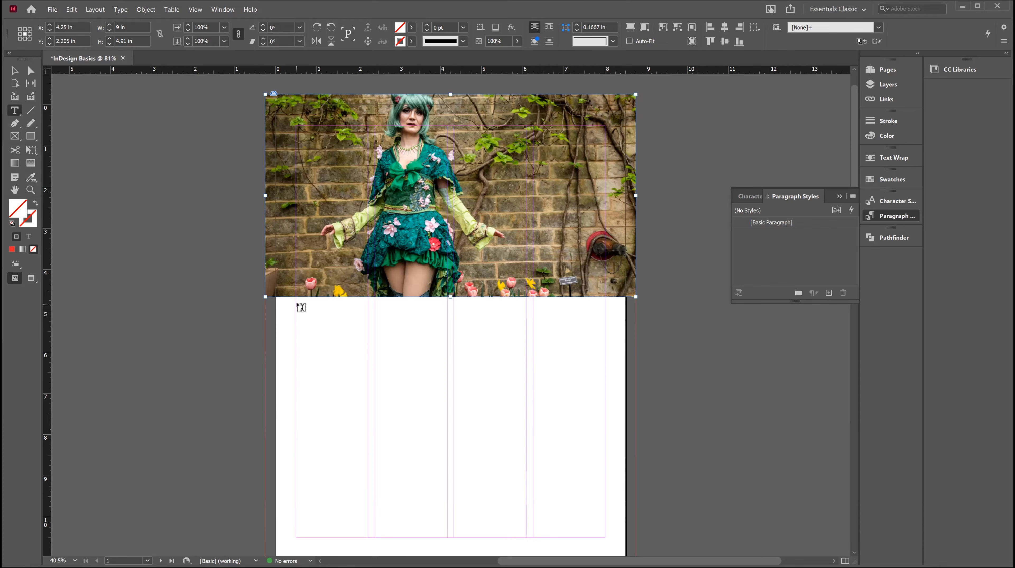
left_click_drag(297, 305, 605, 537)
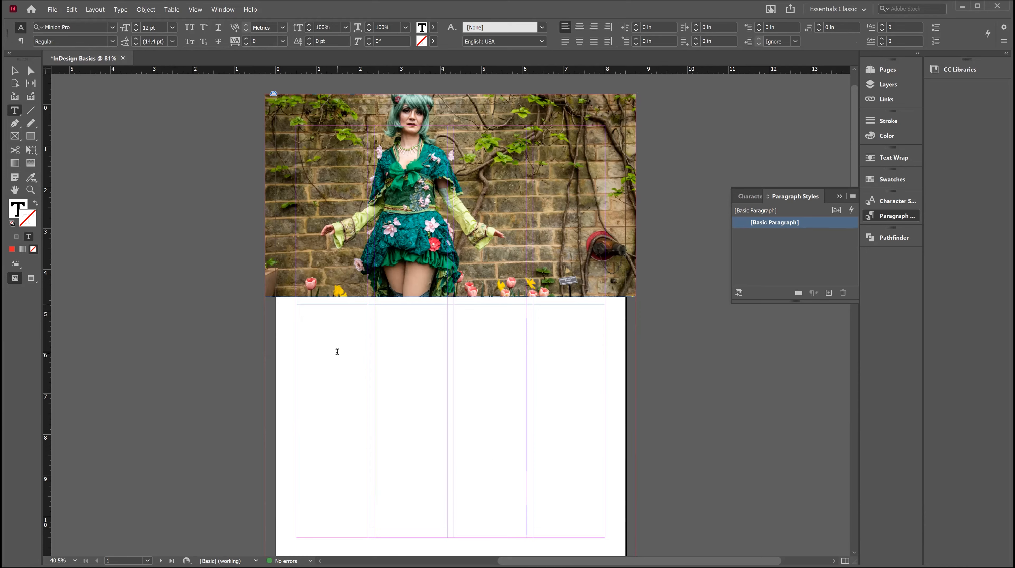
left_click(122, 9)
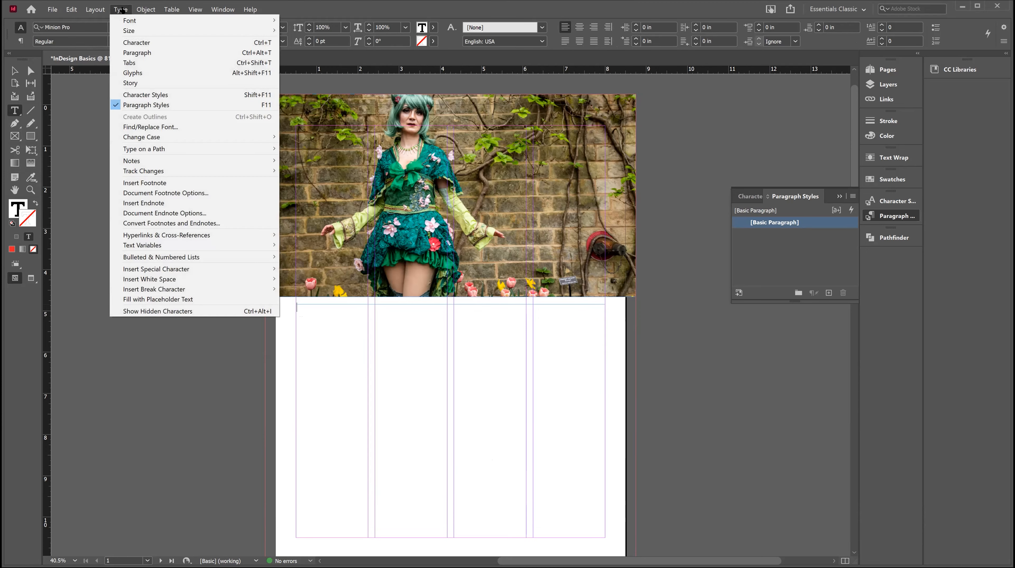
left_click(204, 299)
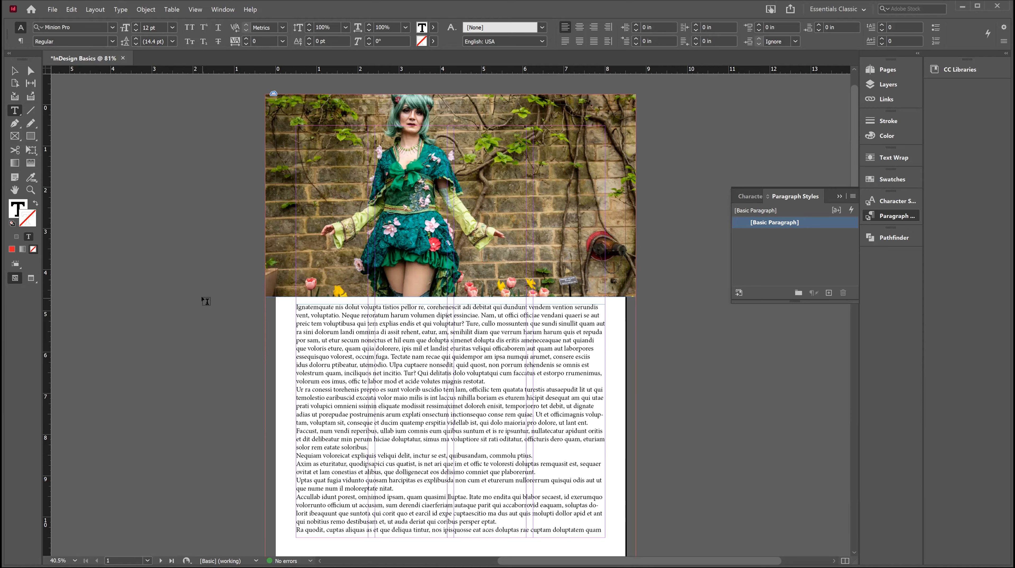
- Open Text Frame Options for the placeholder text, enable Preview, and set the number of columns to 4
left_click(14, 71)
scroll(145, 255, "down", 2)
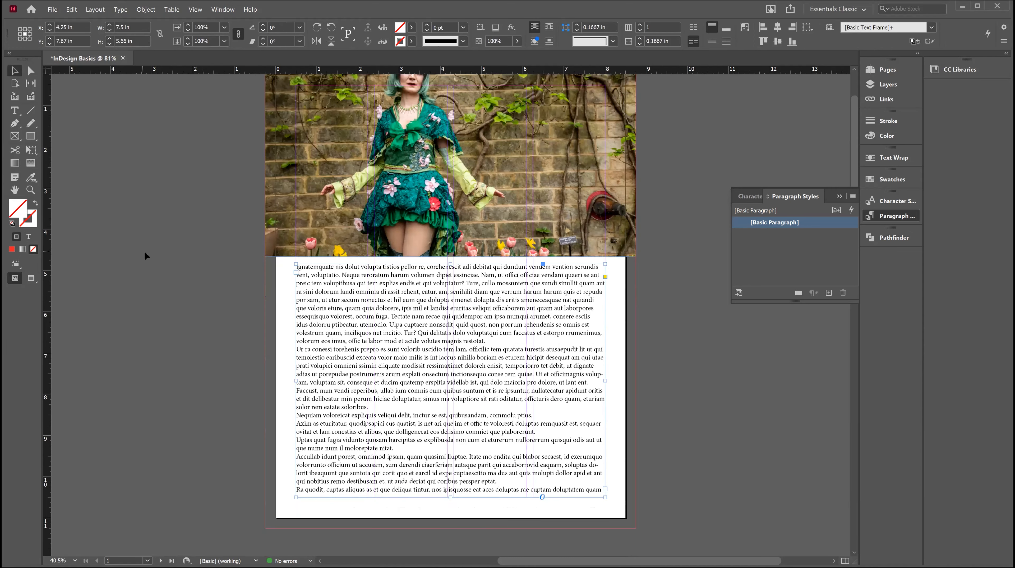
right_click(484, 349)
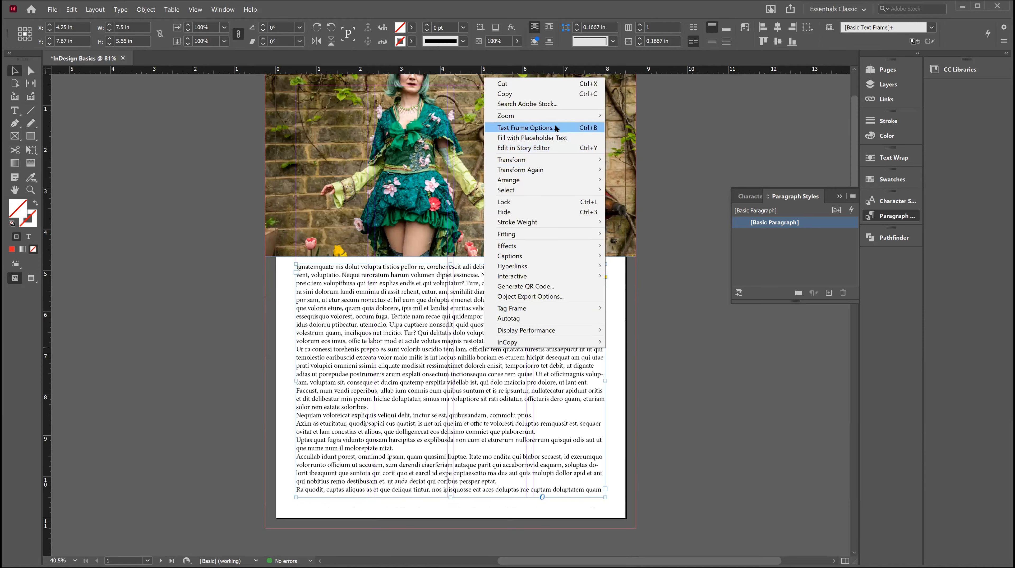
left_click(556, 127)
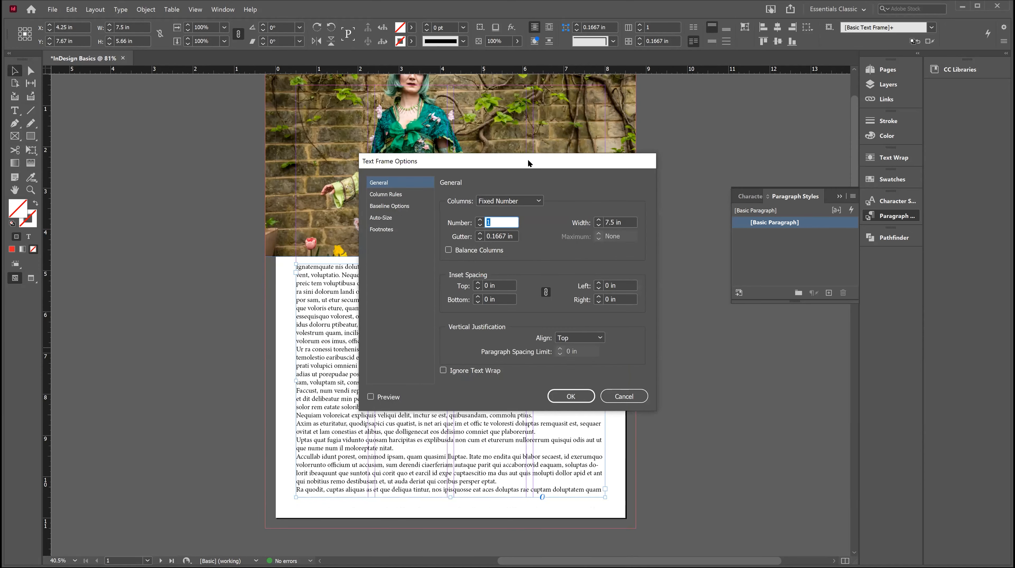
left_click_drag(529, 163, 749, 121)
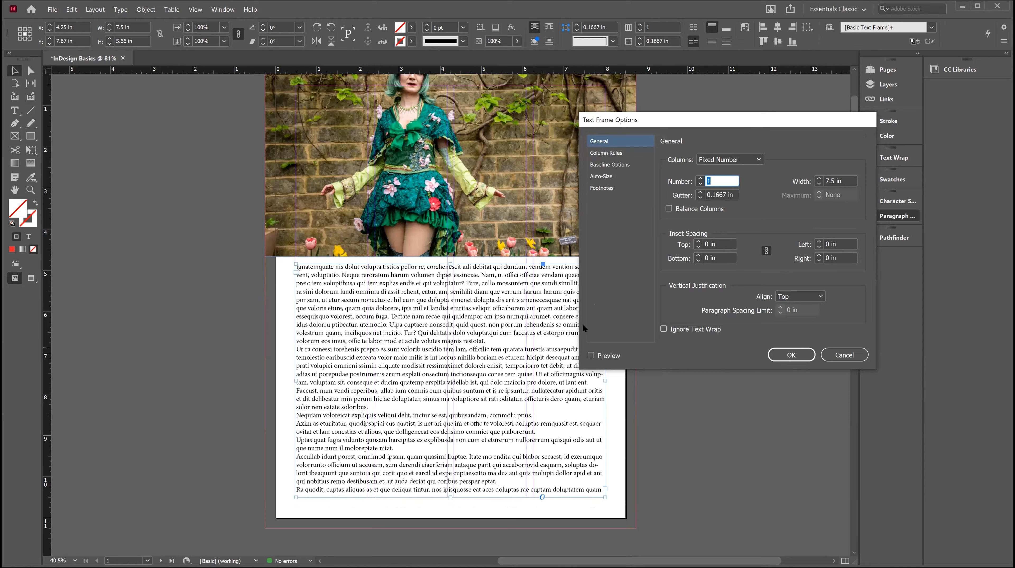
left_click(591, 354)
left_click(700, 178)
left_click(701, 179)
left_click(700, 178)
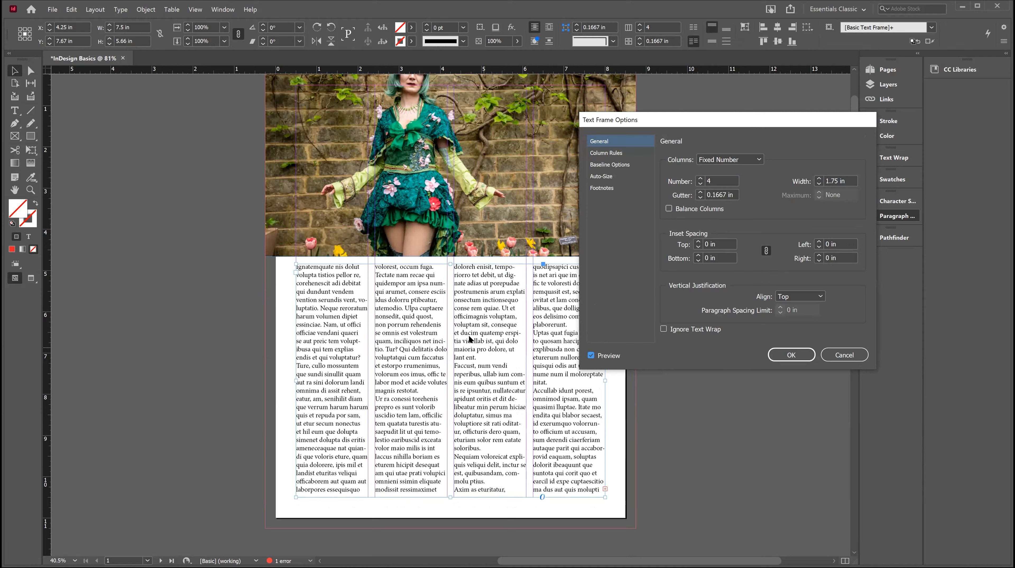
- Reduce the text frame's column number to 2 and apply the options
left_click(701, 184)
left_click(701, 185)
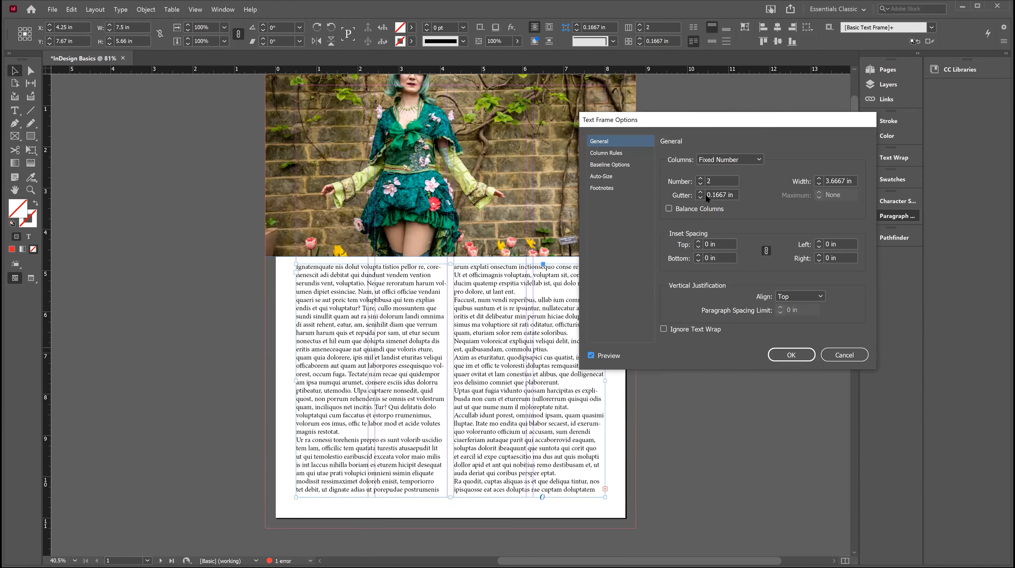
left_click(792, 354)
- Narrow the text frame to about 3.67 in wide so it spans only the first two page columns, and select it
left_click_drag(605, 381, 446, 379)
left_click(476, 408)
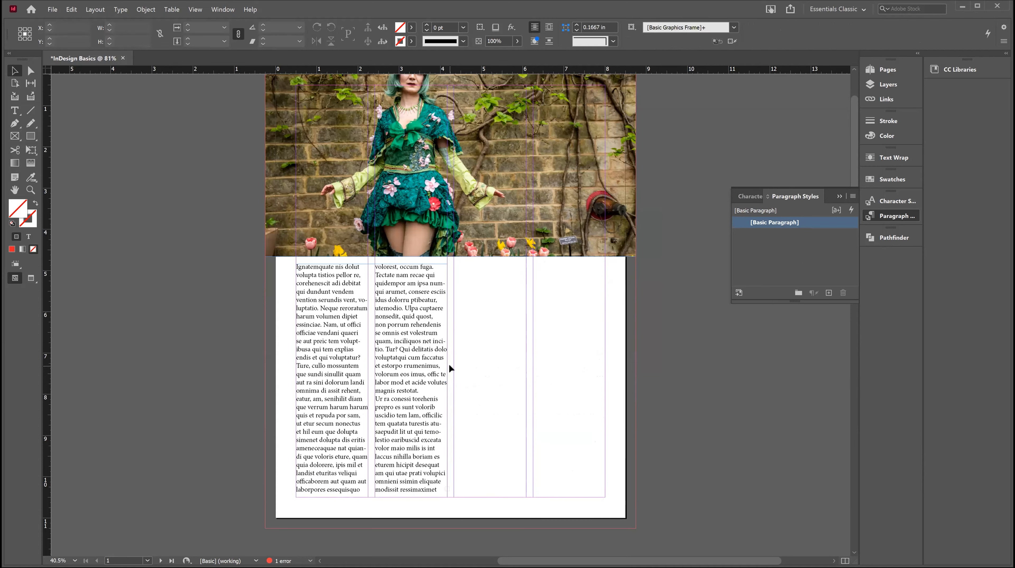
left_click(436, 389)
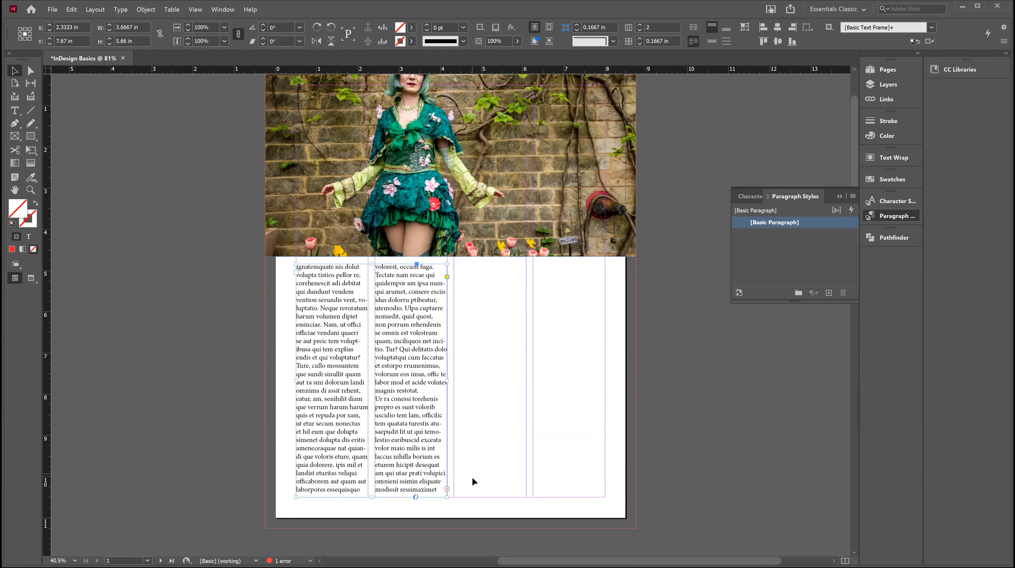
- Thread the overset text into a new frame spanning the third and fourth page columns within the margins
left_click(447, 488)
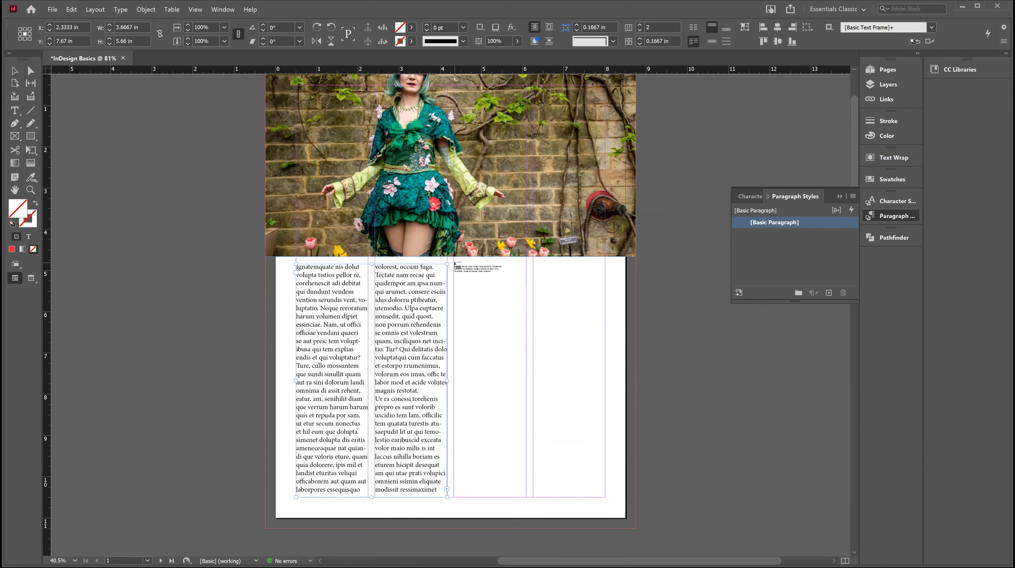
left_click_drag(455, 264, 605, 496)
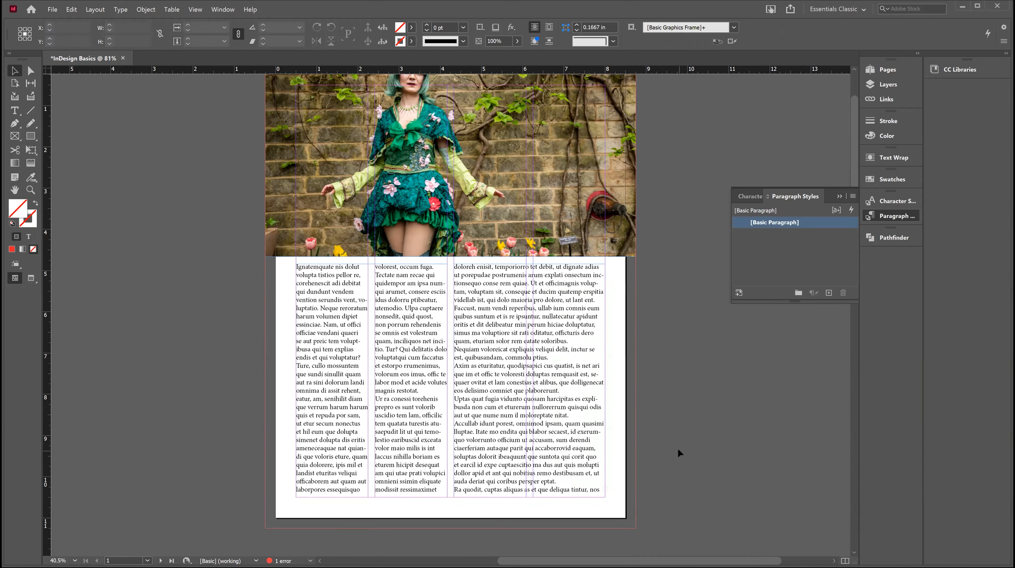
- Select all the threaded placeholder text and justify it with the last line aligned left
double_click(502, 385)
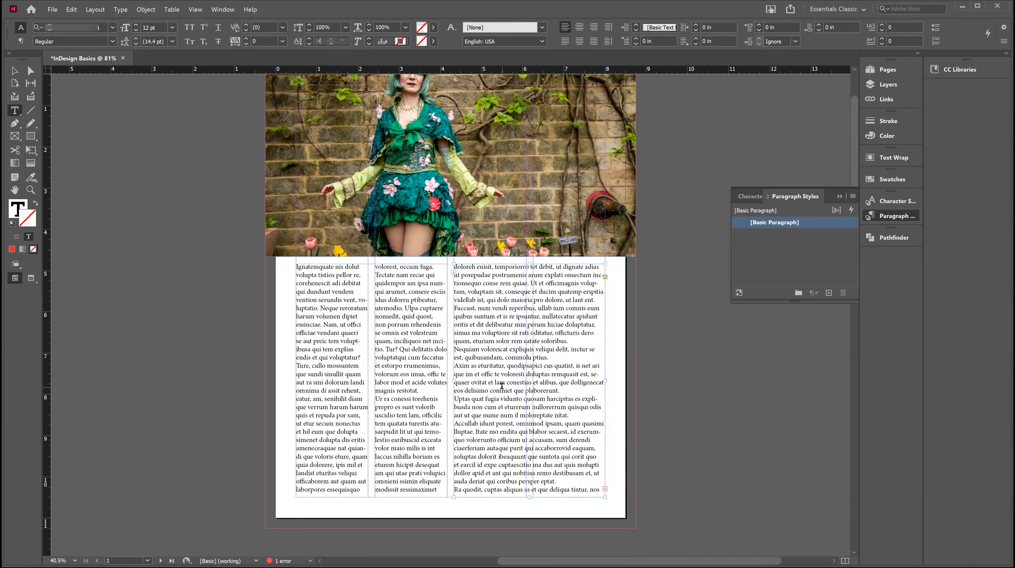
left_click_drag(529, 439, 568, 407)
left_click_drag(457, 356, 298, 266)
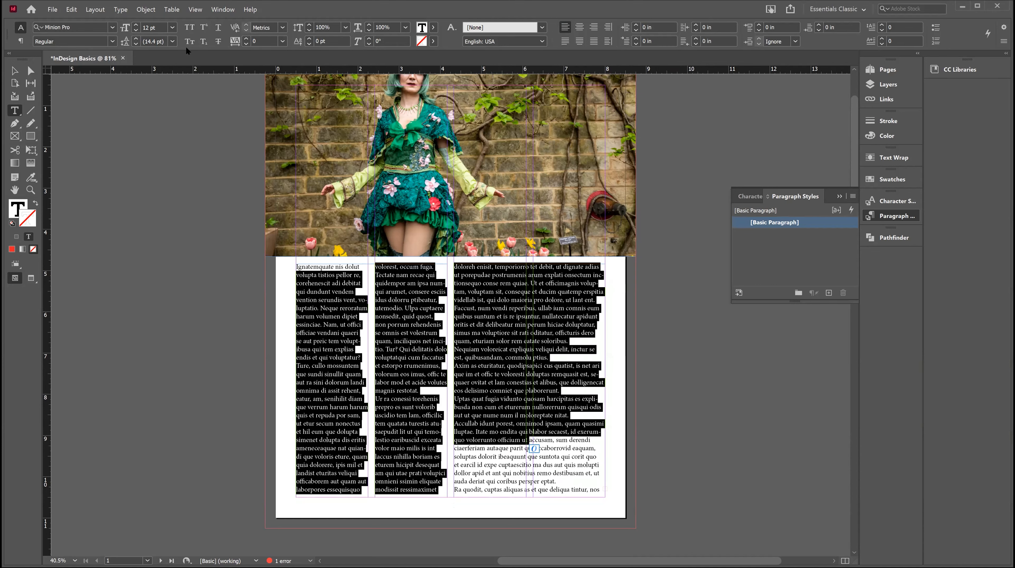
left_click(377, 340)
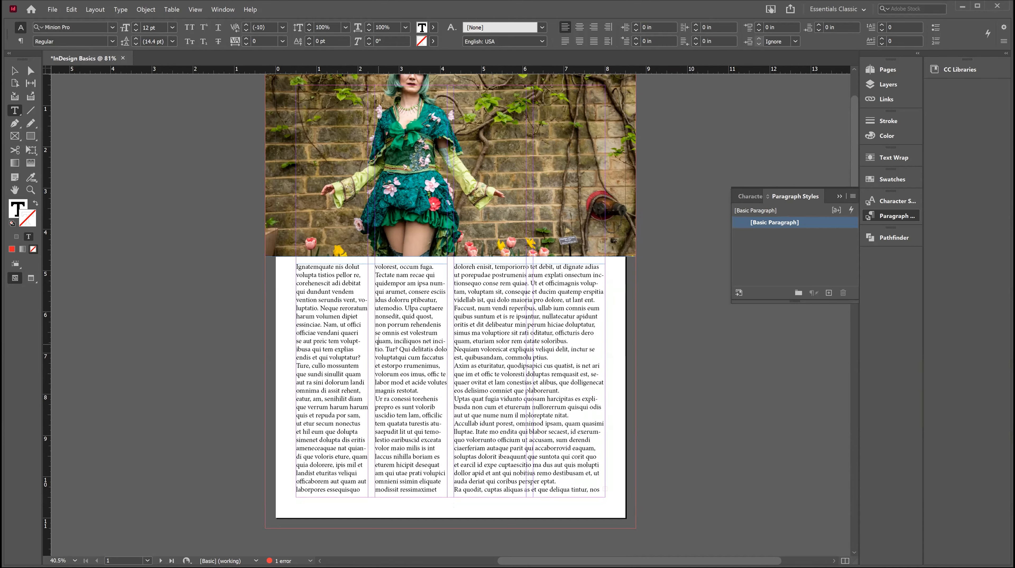
key("ctrl+a")
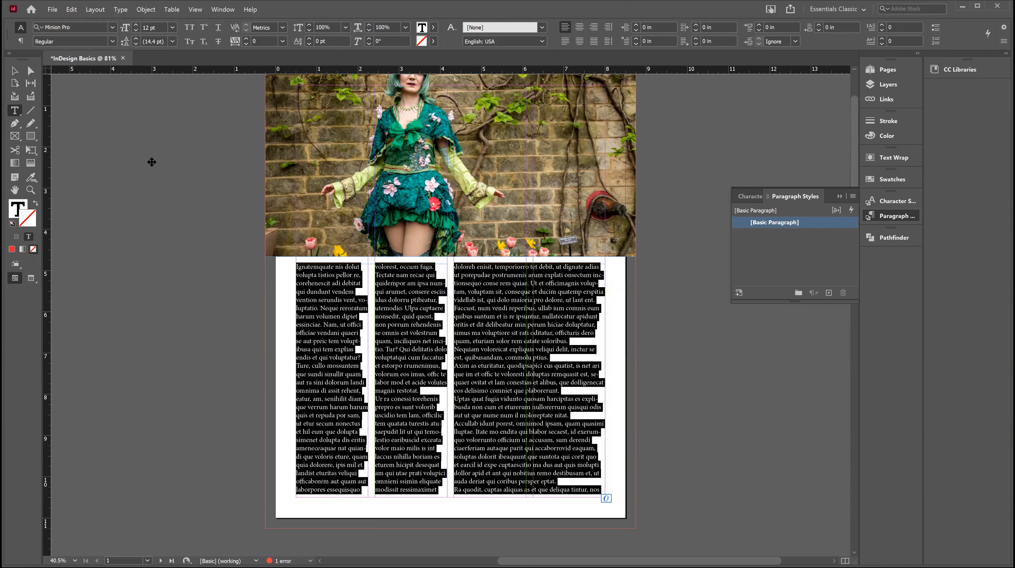
left_click(565, 41)
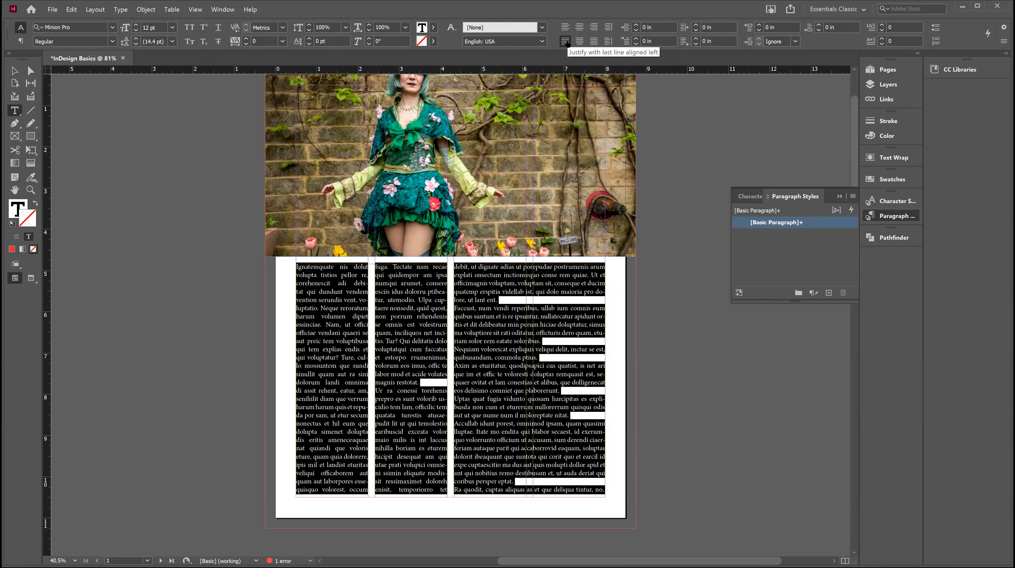
- Set the selected body text to 11 pt in the Futura font
left_click(136, 30)
left_click(135, 30)
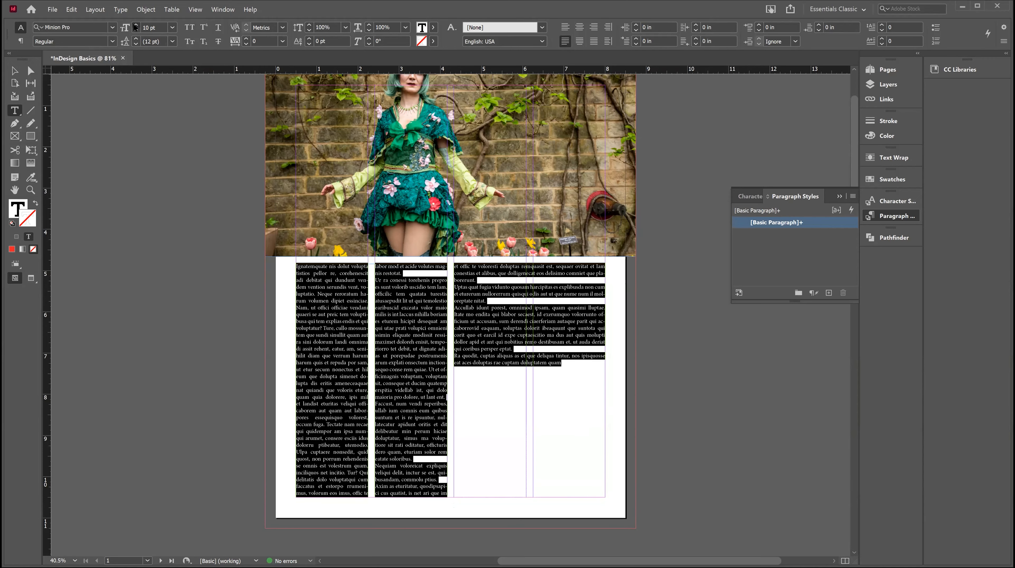
left_click(136, 25)
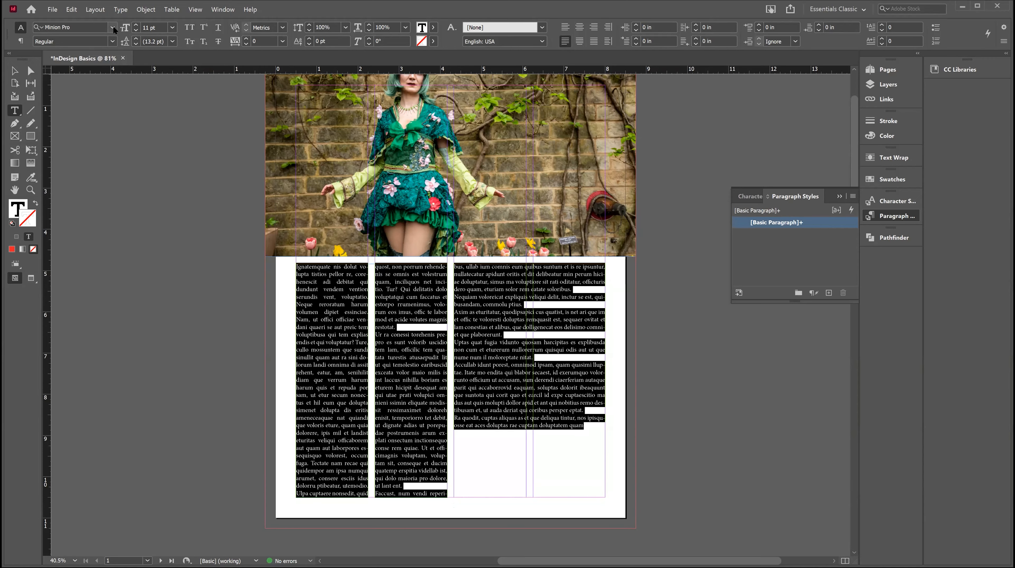
left_click(113, 27)
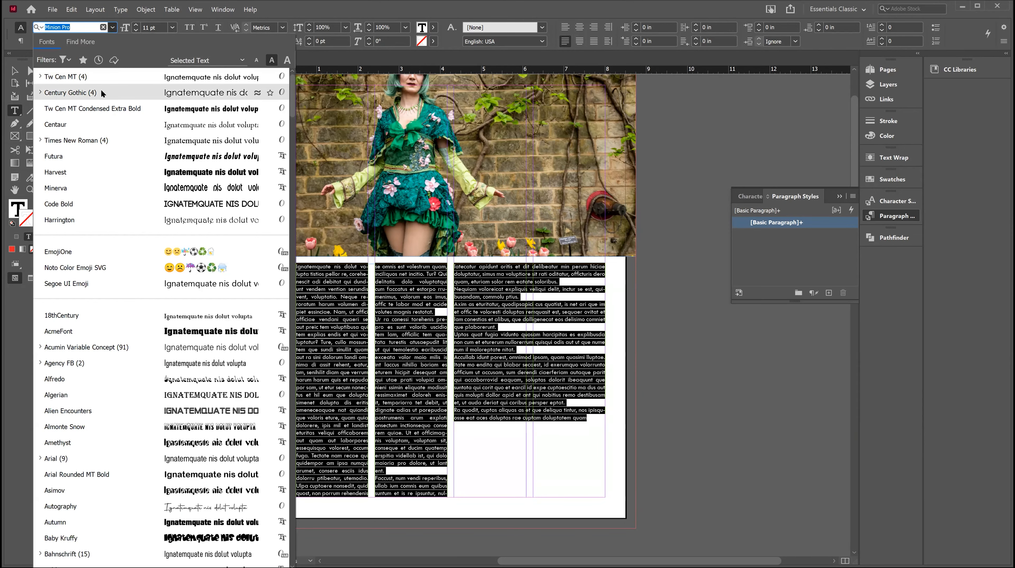
left_click(95, 161)
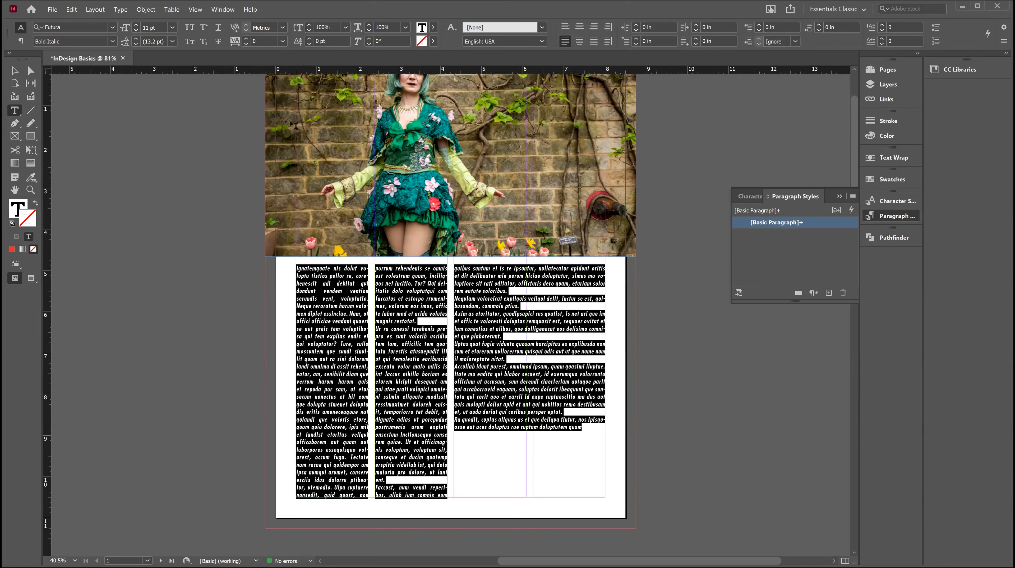
- Insert a blank line between each of the body text's paragraphs in the second column and the wide frame
left_click(362, 312)
left_click(434, 319)
key("Return")
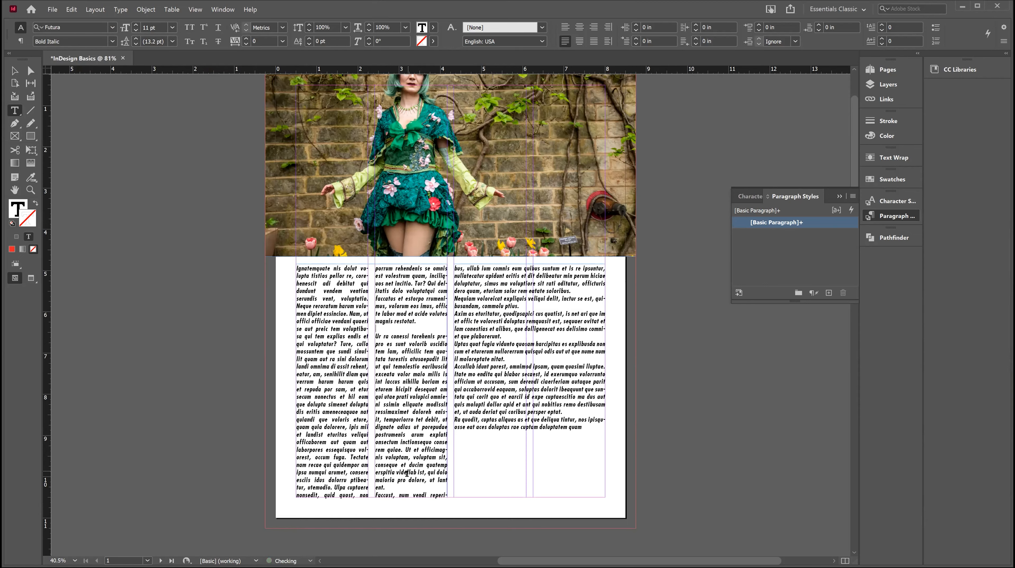
left_click(404, 488)
key("Return")
left_click(525, 300)
key("Return")
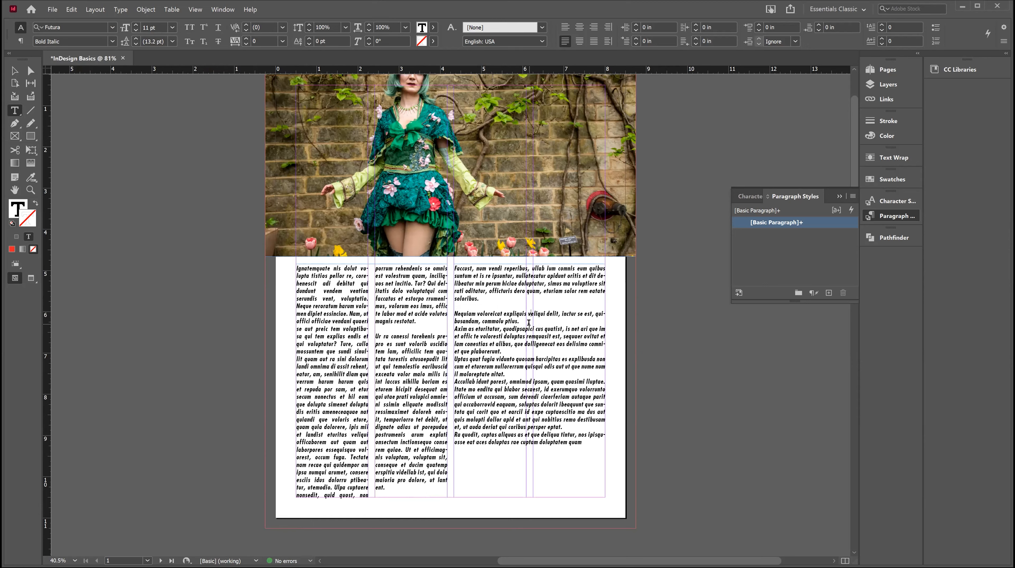
left_click(528, 322)
key("Return")
left_click(514, 358)
key("Return")
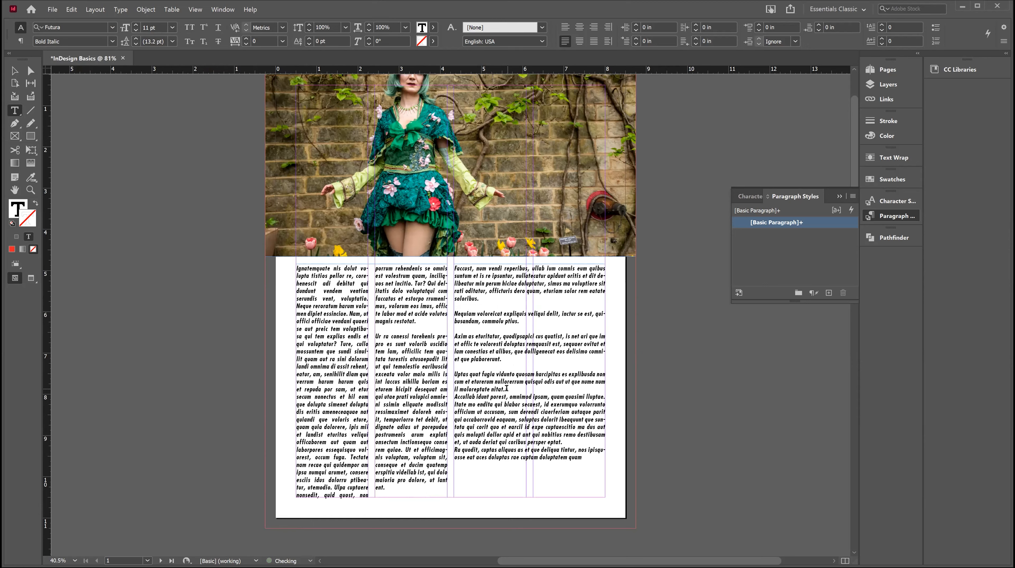
left_click(509, 389)
key("Return")
left_click(576, 449)
key("Return")
- Deselect the text and collapse the Paragraph Styles panel
left_click(15, 70)
left_click(263, 223)
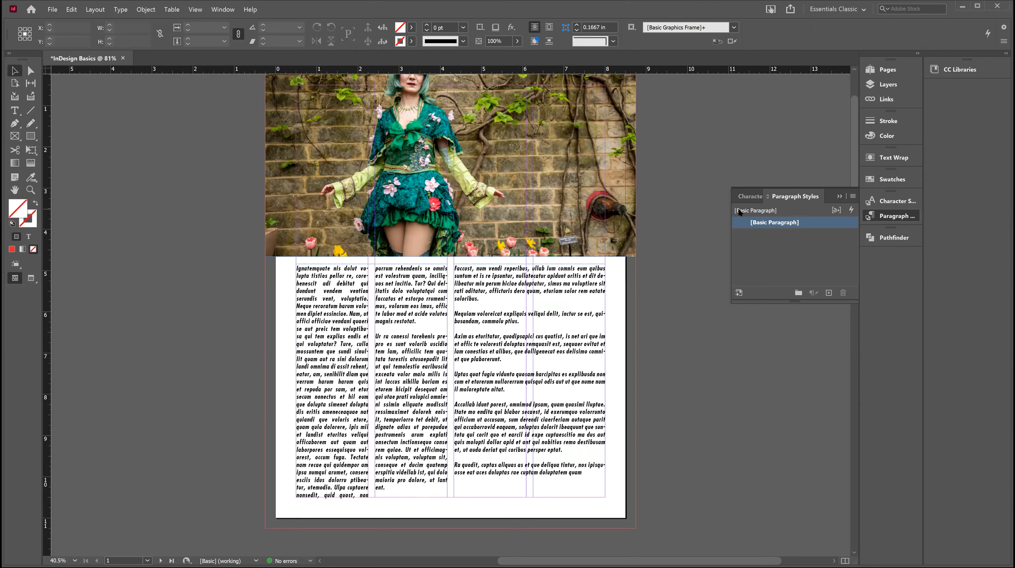
left_click(878, 217)
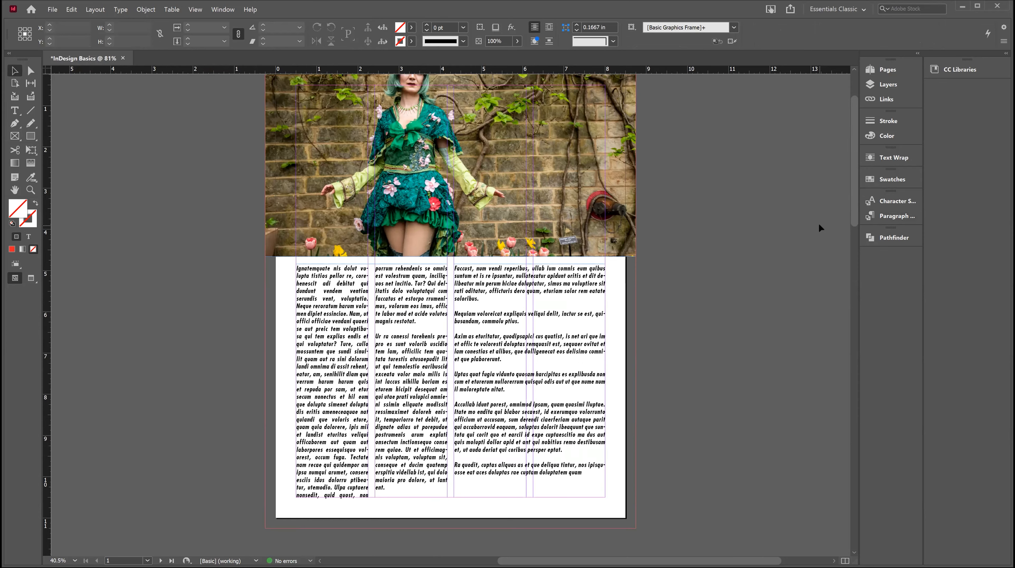
- Crop the header photo's top edge to about 1.5 in below the page top and reposition the image to show the woman's head
scroll(574, 323, "up", 2)
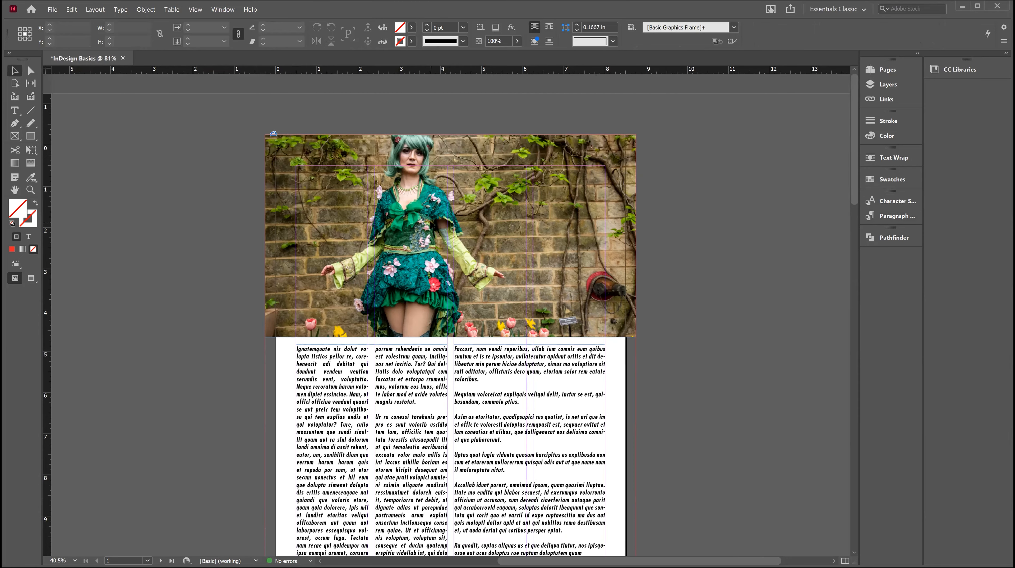
left_click(468, 157)
left_click_drag(451, 134, 455, 310)
double_click(453, 240)
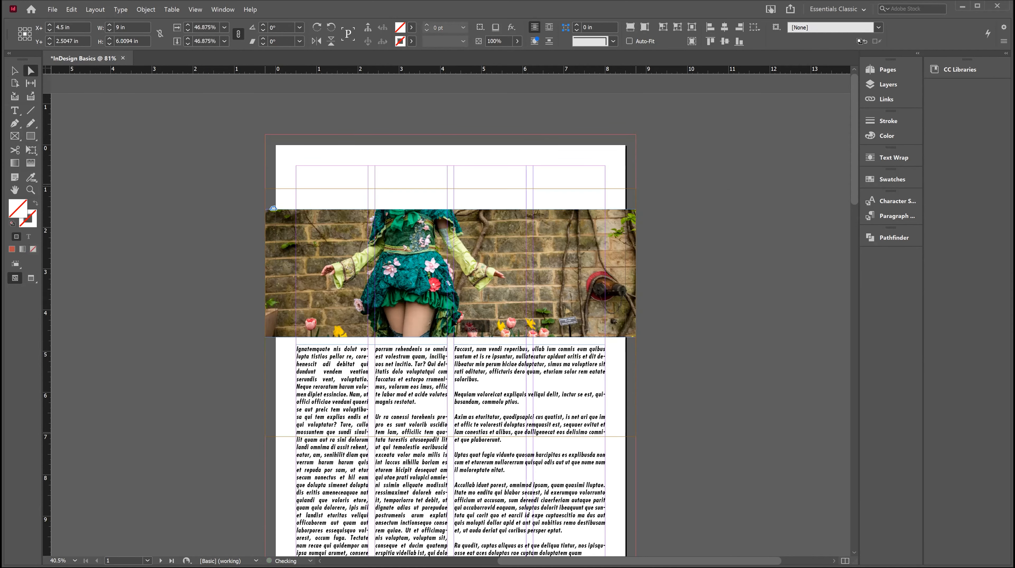
left_click(663, 308)
- Create a text frame about 4.12 by 0.72 in at the upper margin above the photo, reading HEADER
key("t")
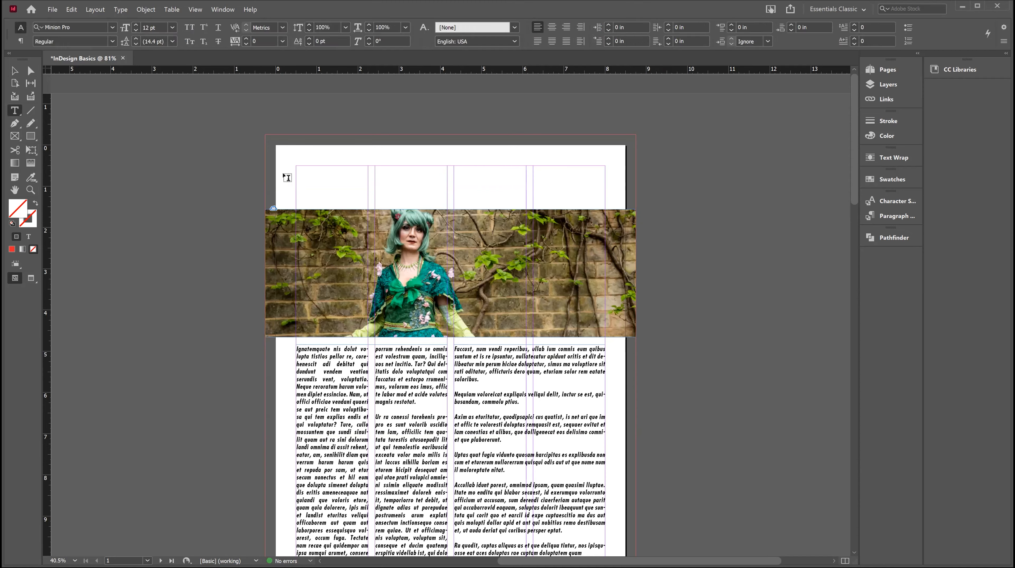
left_click_drag(298, 167, 466, 195)
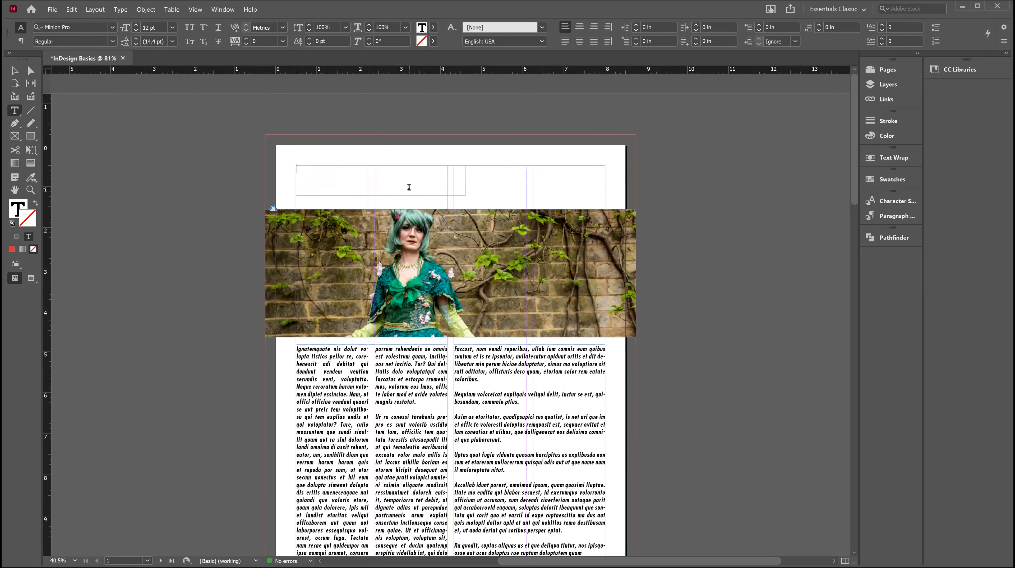
type("HEADER")
- Format the HEADER text at 18 pt in Tw Cen MT Condensed Extra Bold
key("ctrl+a")
left_click(173, 28)
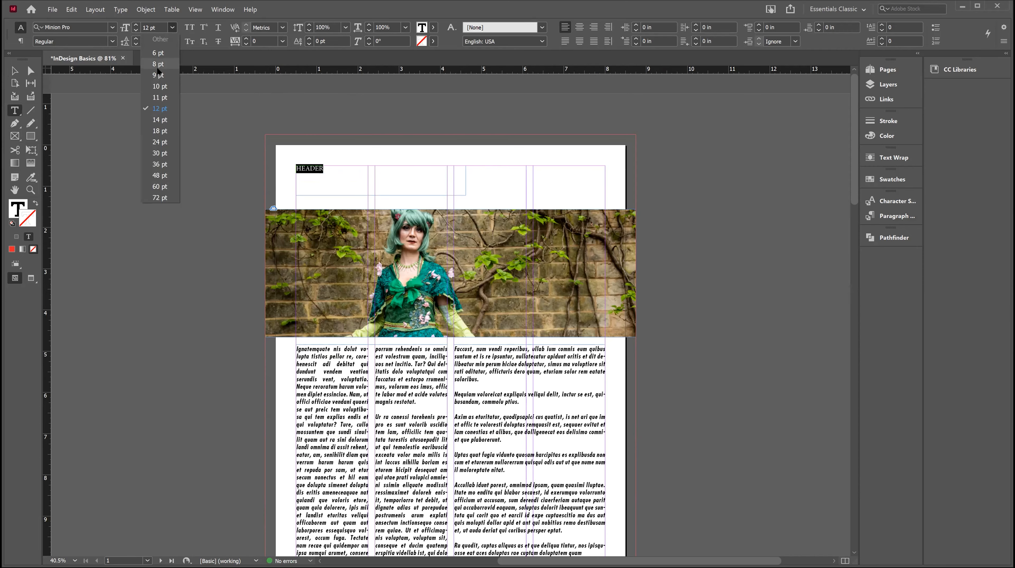
left_click(155, 130)
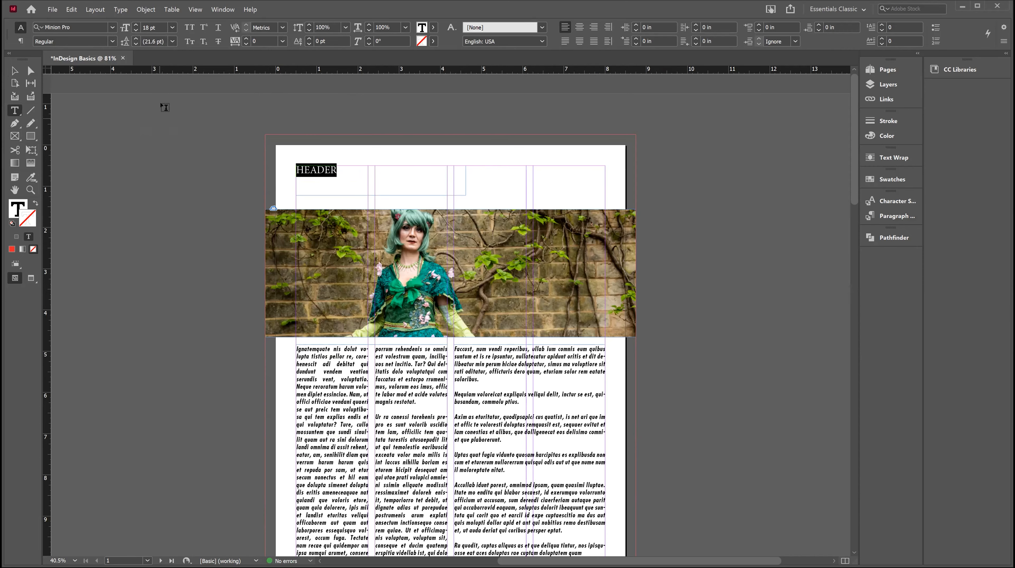
left_click(113, 26)
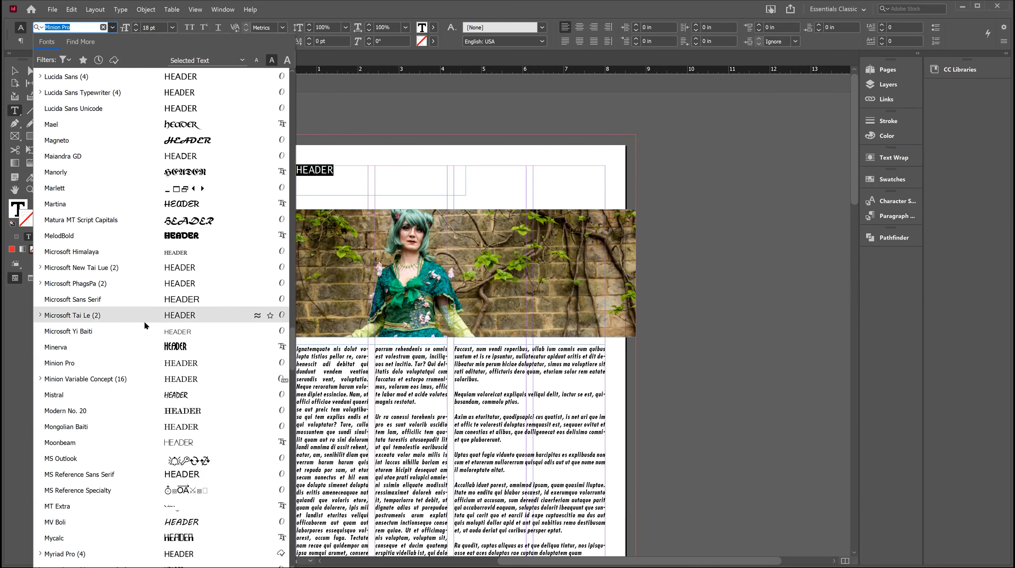
scroll(156, 158, "up", 5)
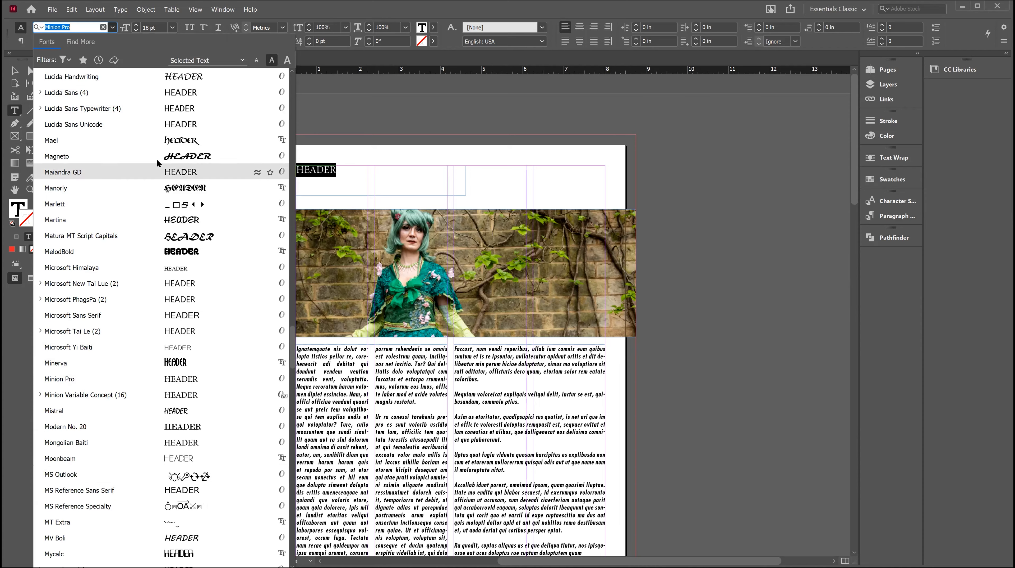
left_click_drag(292, 309, 288, 71)
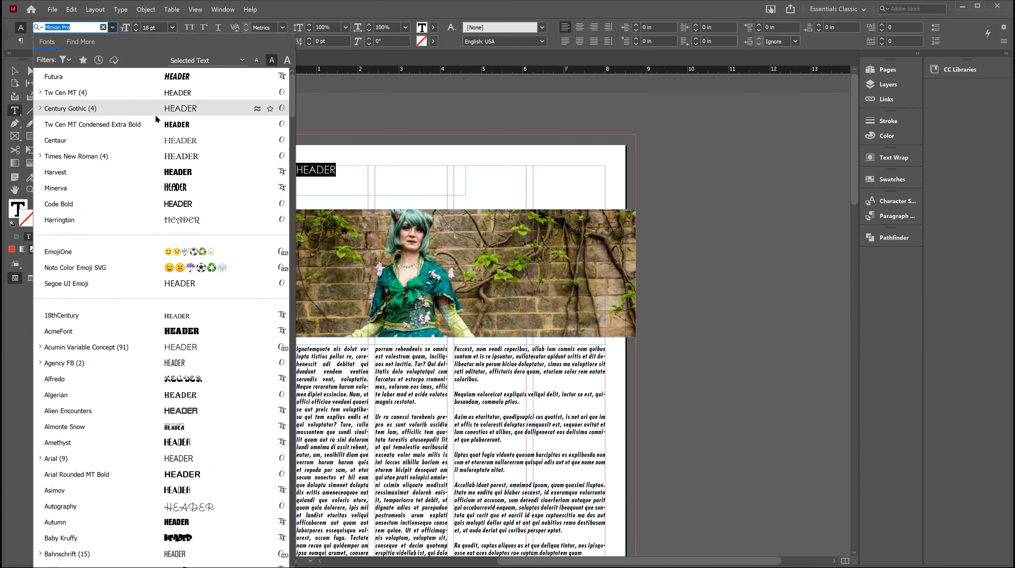
left_click(140, 125)
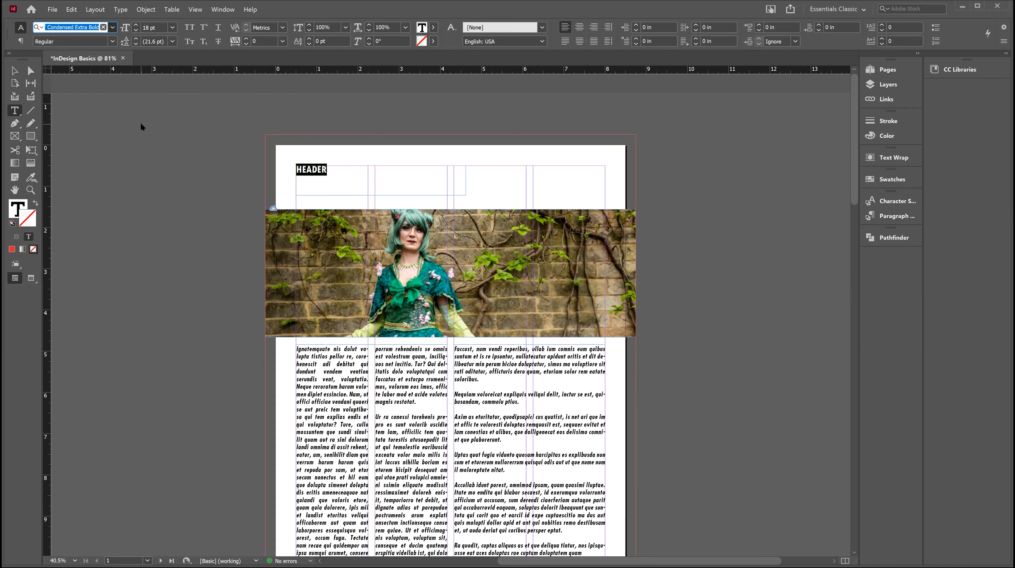
left_click(106, 42)
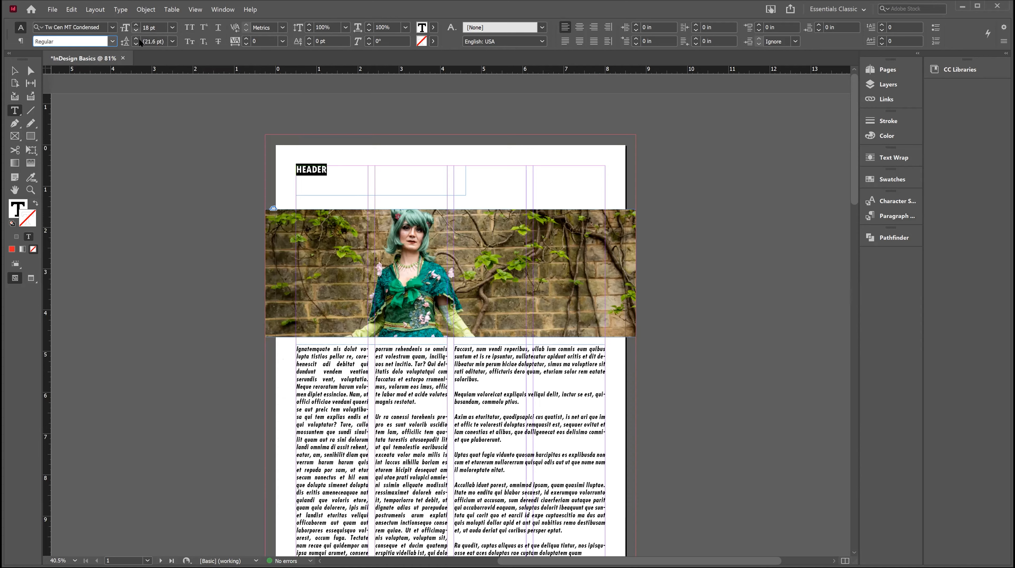
left_click(366, 169)
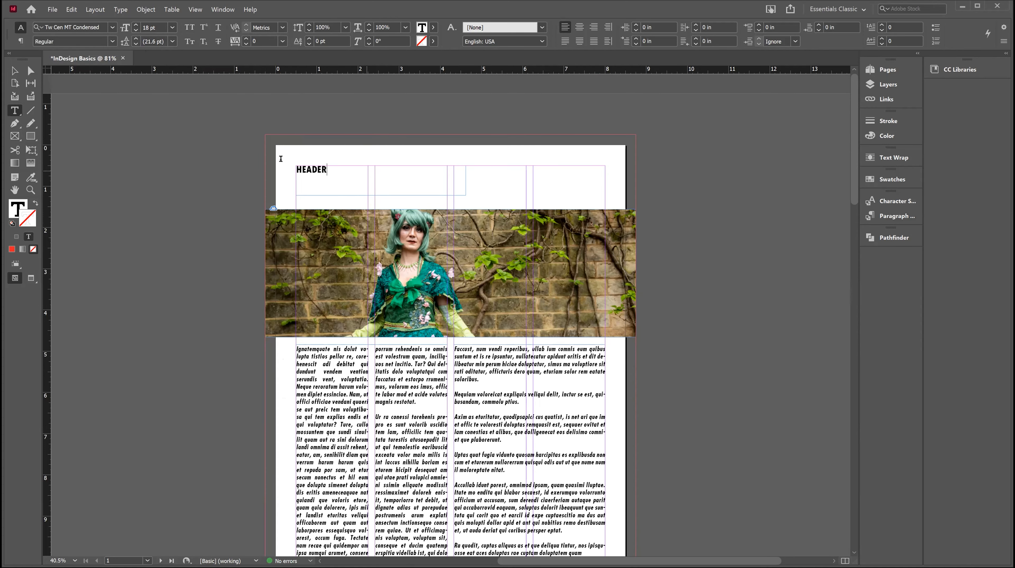
- Fill the HEADER text with orange, R 255, G 85, B 0, using the Color Picker
key("ctrl+a")
left_click(15, 207)
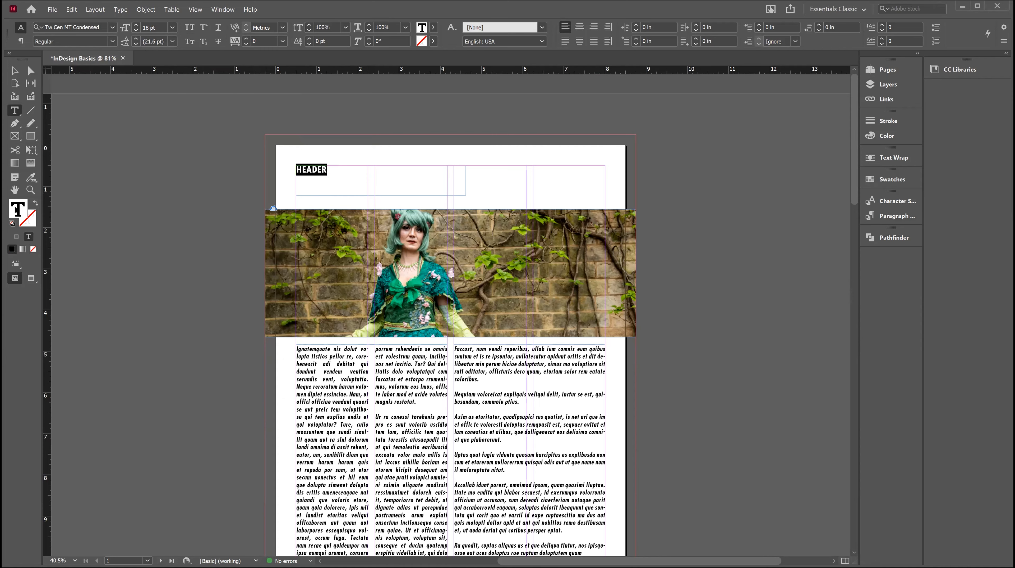
double_click(15, 206)
left_click_drag(466, 261, 379, 324)
mouse_move(509, 259)
left_mouse_down()
mouse_move(511, 272)
mouse_move(513, 221)
left_mouse_up()
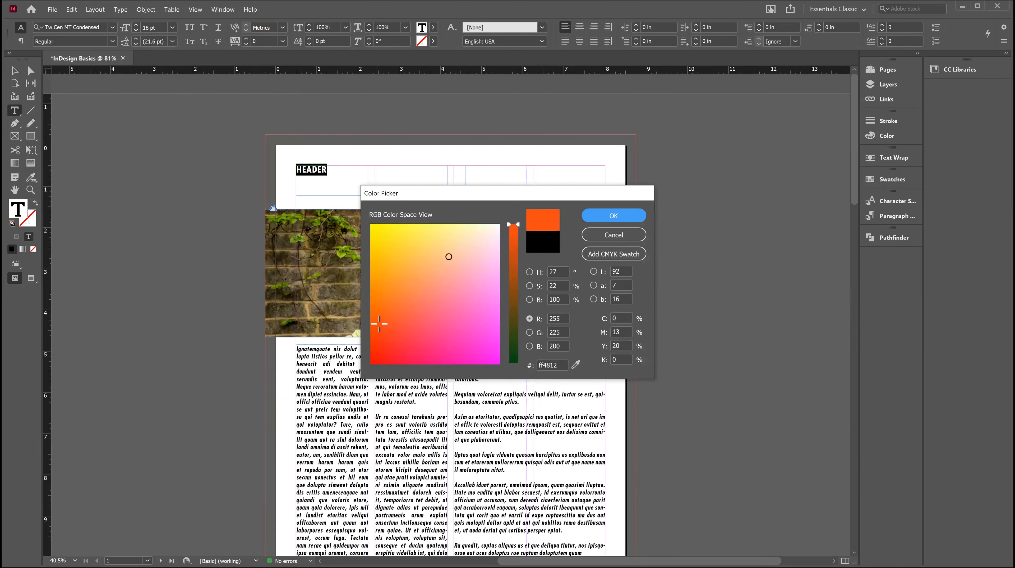
left_click_drag(379, 328, 306, 405)
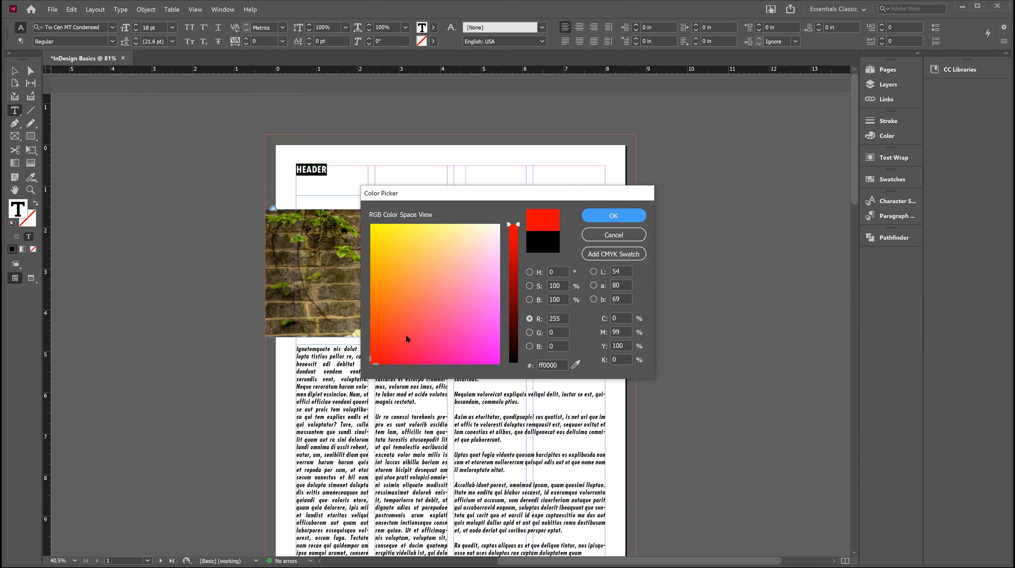
mouse_move(428, 294)
left_mouse_down()
mouse_move(350, 293)
mouse_move(352, 280)
mouse_move(351, 317)
left_mouse_up()
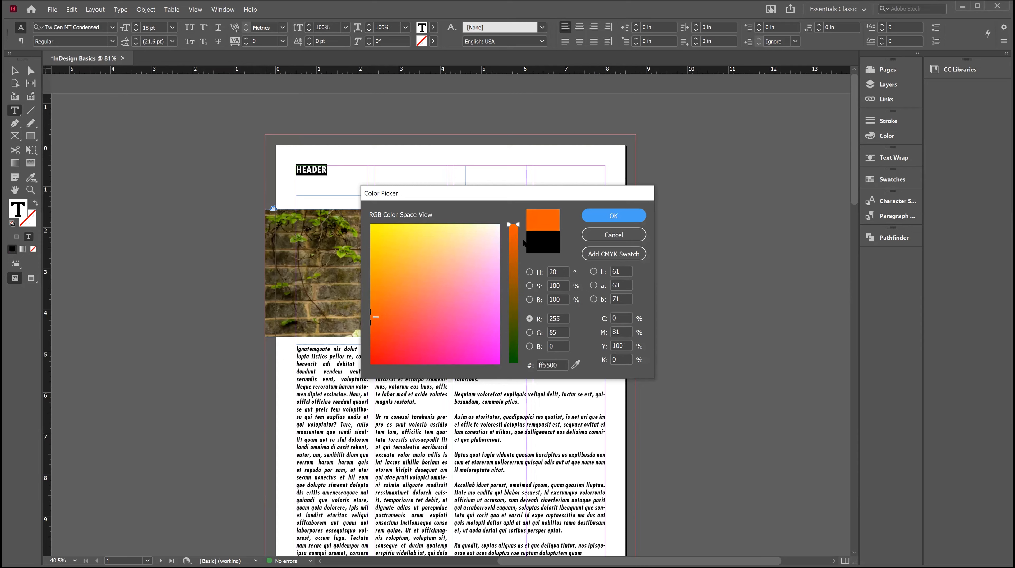
left_click(599, 215)
- Apply the dark teal from the photo's sampled color theme to the HEADER text with the Color Theme tool
left_click(35, 180)
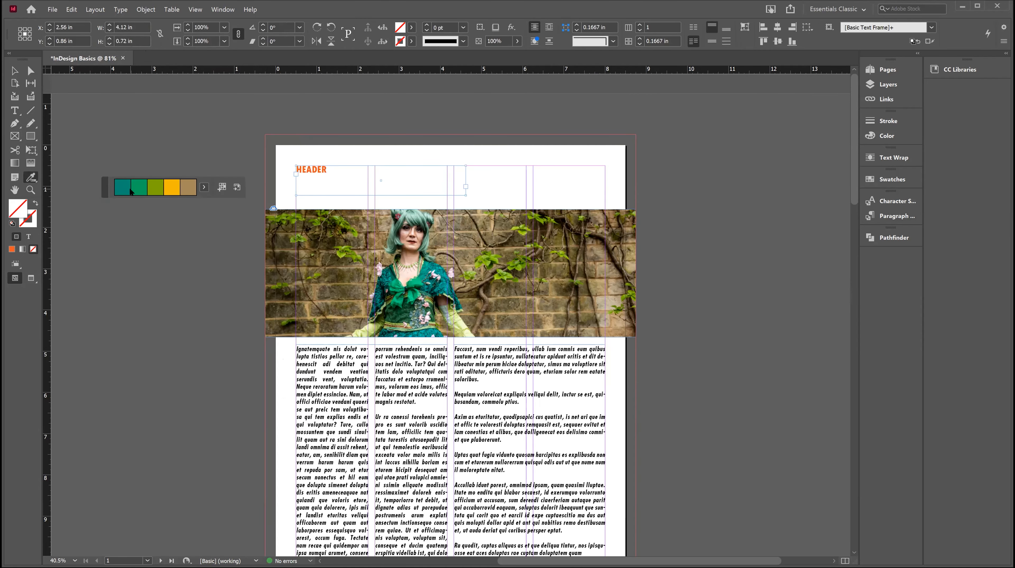
left_click(131, 191)
left_click(327, 165)
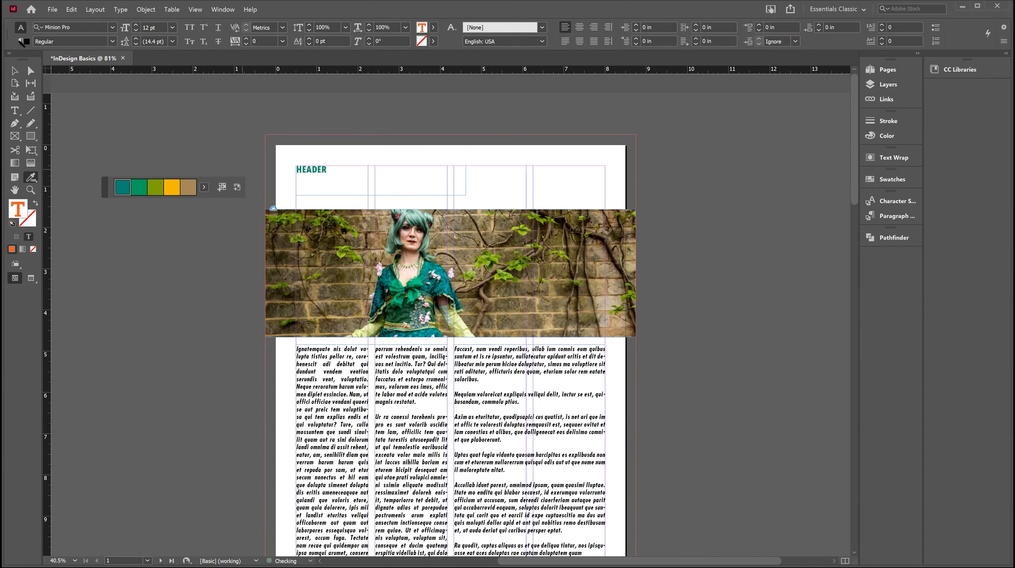
- Set the HEADER text's font size to 24 pt
left_click_drag(9, 59, 24, 97)
triple_click(336, 114)
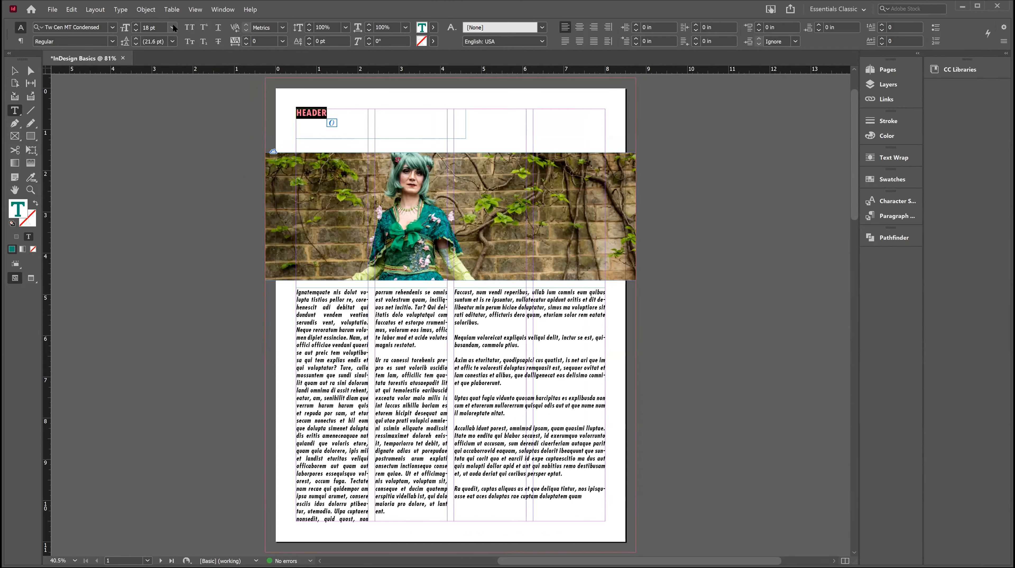
left_click(172, 27)
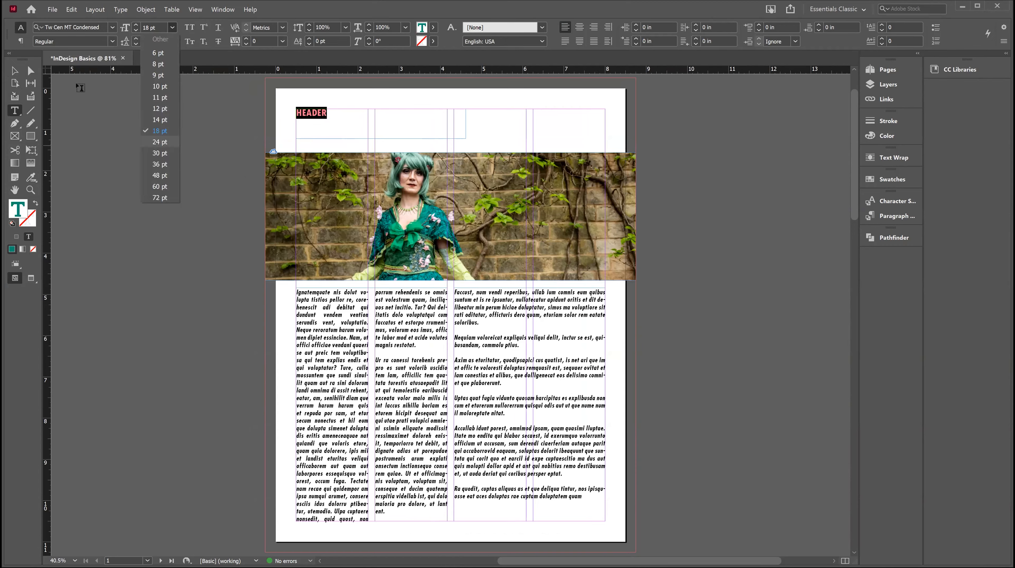
left_click(169, 145)
key("Escape")
left_click(306, 141)
double_click(337, 124)
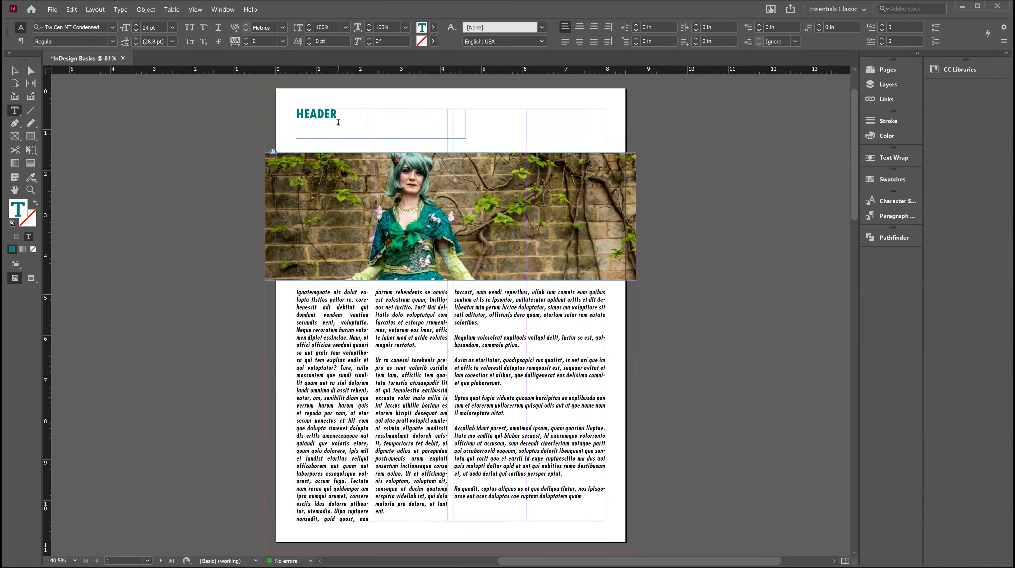
- Create a new character style from the HEADER text's formatting
left_click_drag(346, 119, 290, 109)
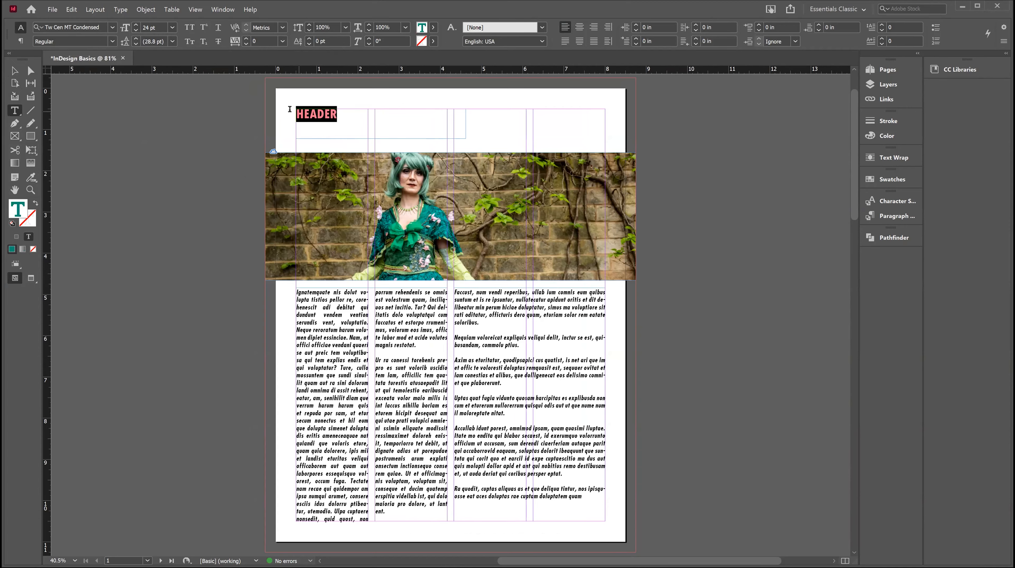
left_click(903, 202)
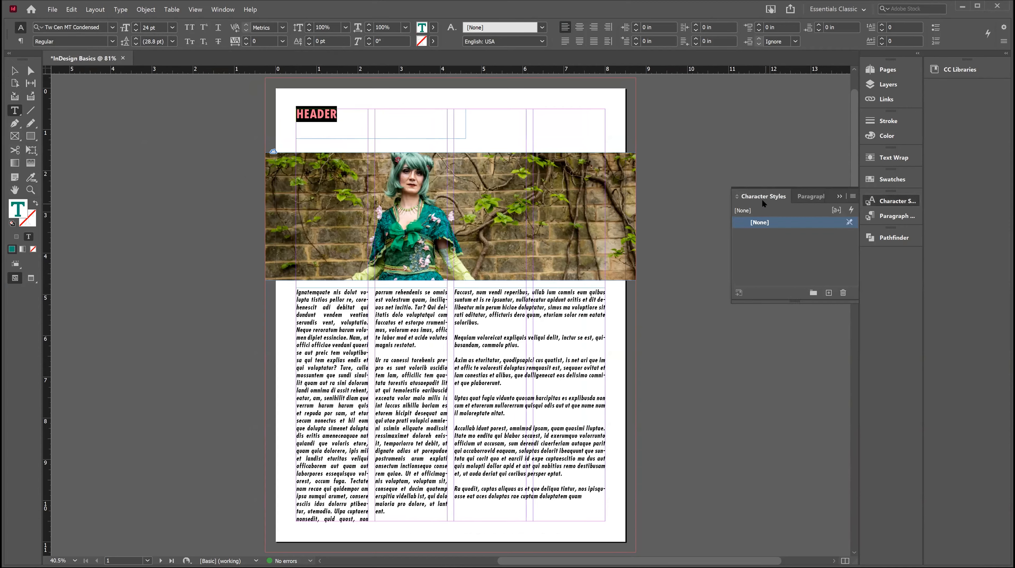
left_click(829, 293)
left_click_drag(375, 131, 242, 114)
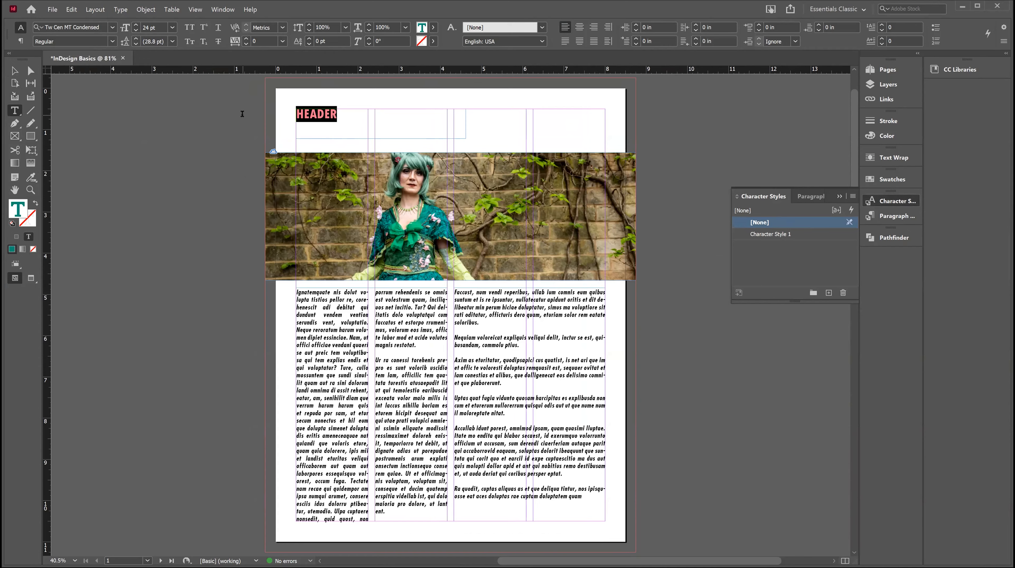
- Review the new character style's basic, advanced and color settings and name it Header Style
left_click(758, 235)
double_click(759, 234)
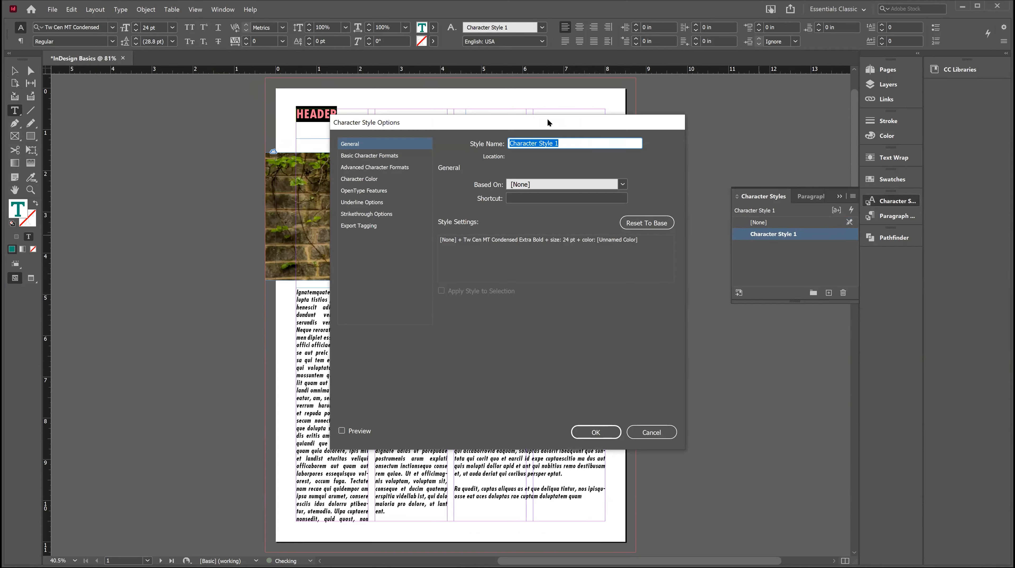
left_click(537, 151)
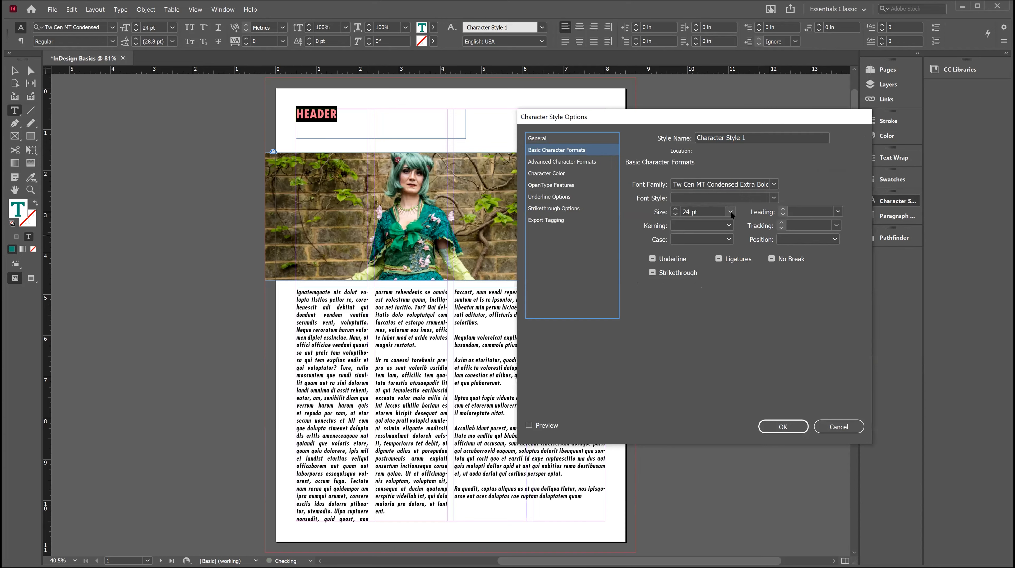
left_click(583, 161)
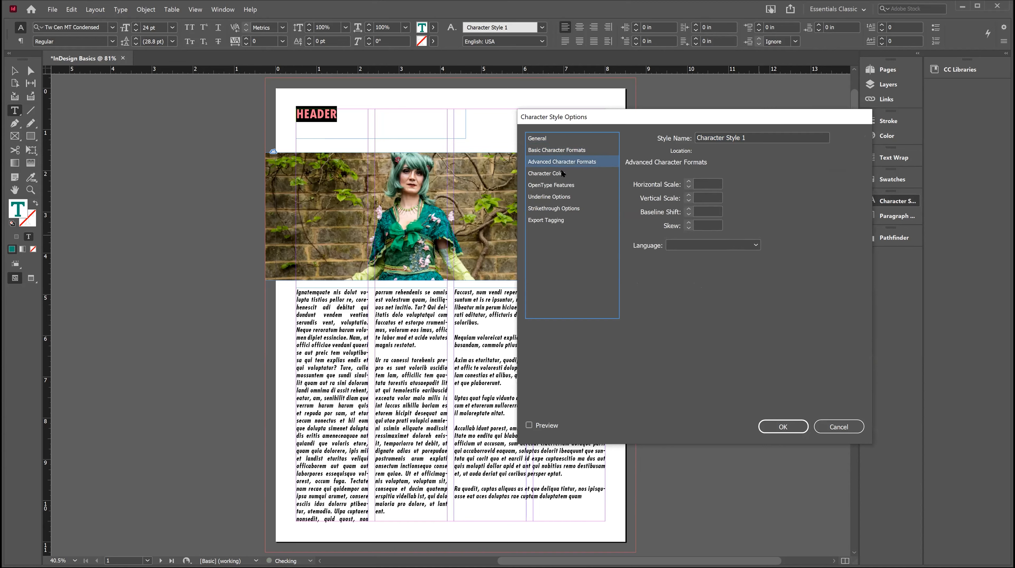
left_click(562, 174)
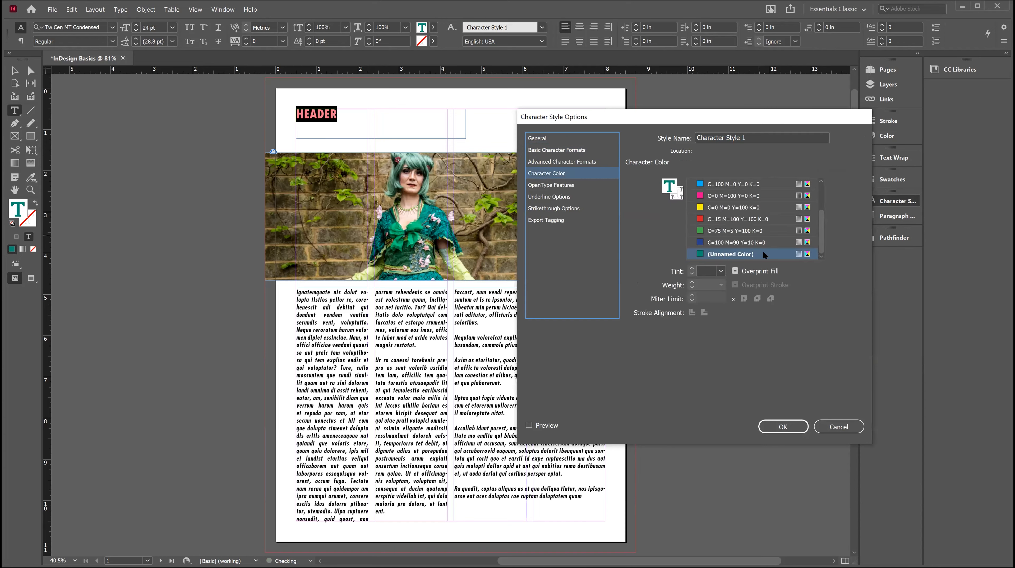
left_click(754, 137)
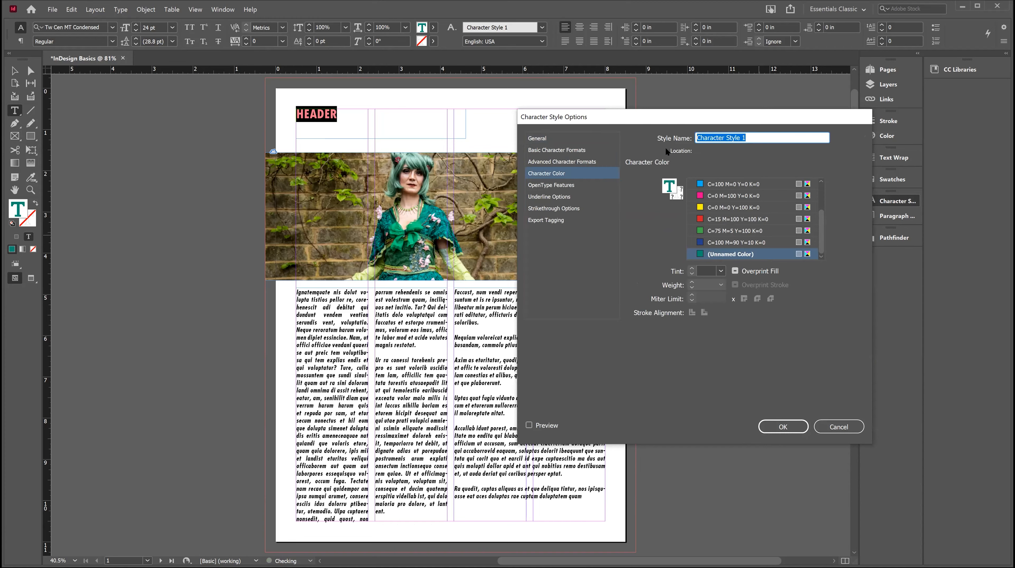
type("hEADER")
key("BackSpace")
key("BackSpace")
key("BackSpace")
key("BackSpace")
key("BackSpace")
key("BackSpace")
type("Hea")
type("der ")
type("Styy")
key("BackSpace")
key("BackSpace")
type("ty")
left_click(779, 425)
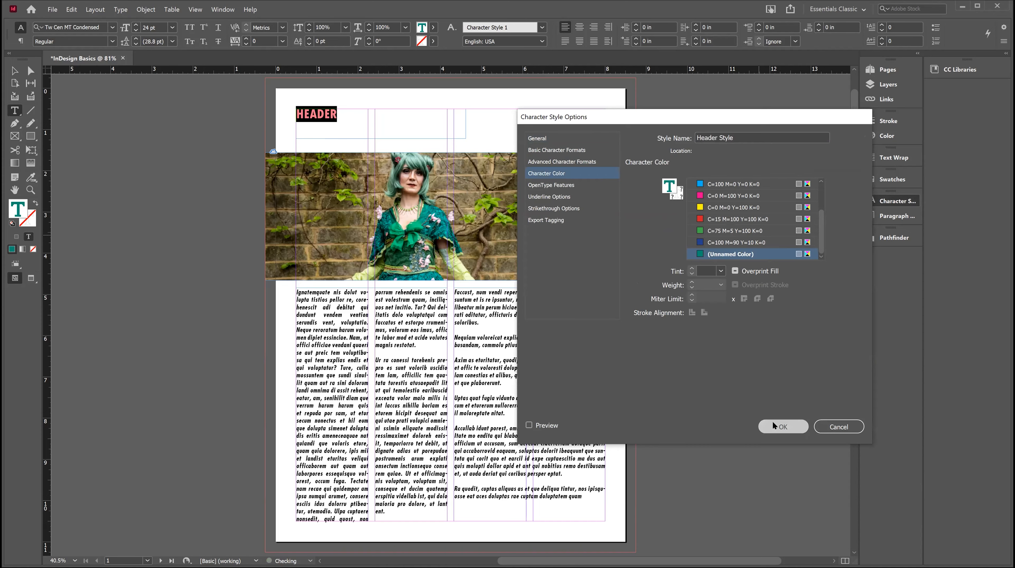
left_click(776, 414)
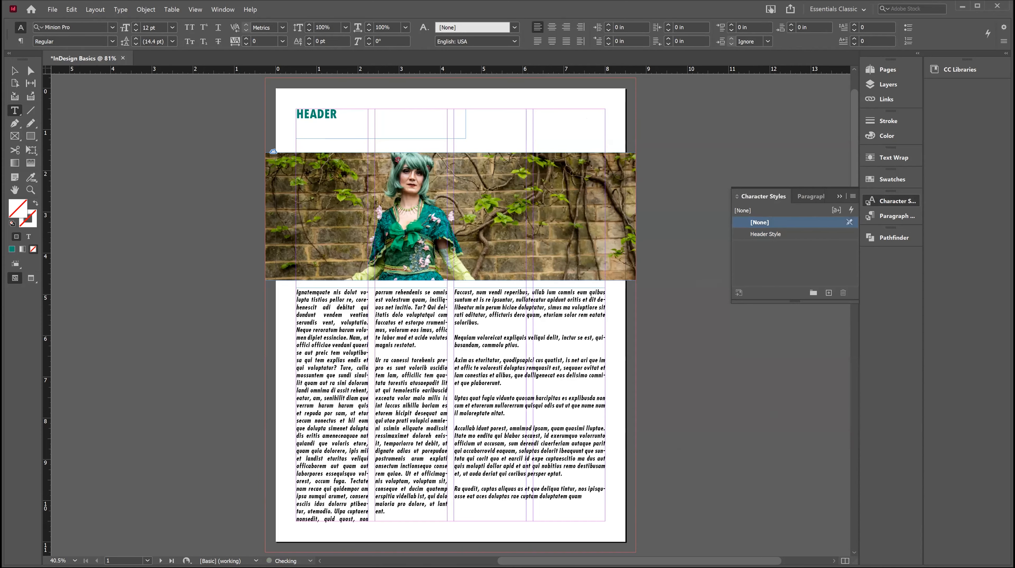
- Create a text frame about 2.96 by 0.66 in beside the HEADER frame, reading headre 2
left_click(17, 72)
left_click(15, 111)
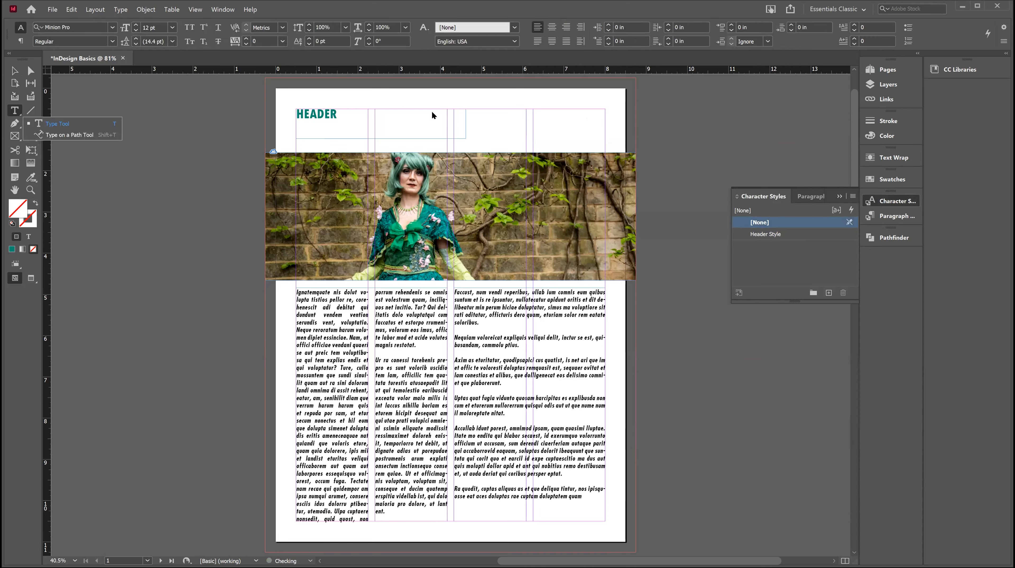
left_click_drag(478, 111, 599, 139)
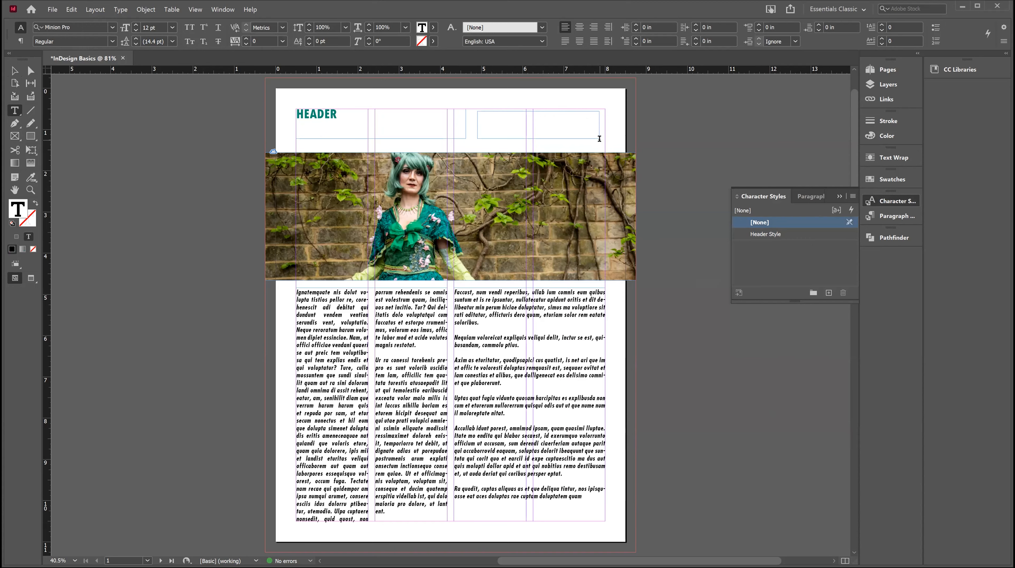
type("hesder")
key("BackSpace")
key("BackSpace")
key("BackSpace")
key("BackSpace")
key("BackSpace")
key("BackSpace")
key("BackSpace")
type("headre 2")
- Align the second header's frame with the top margin and apply Header Style to its text
left_click(15, 82)
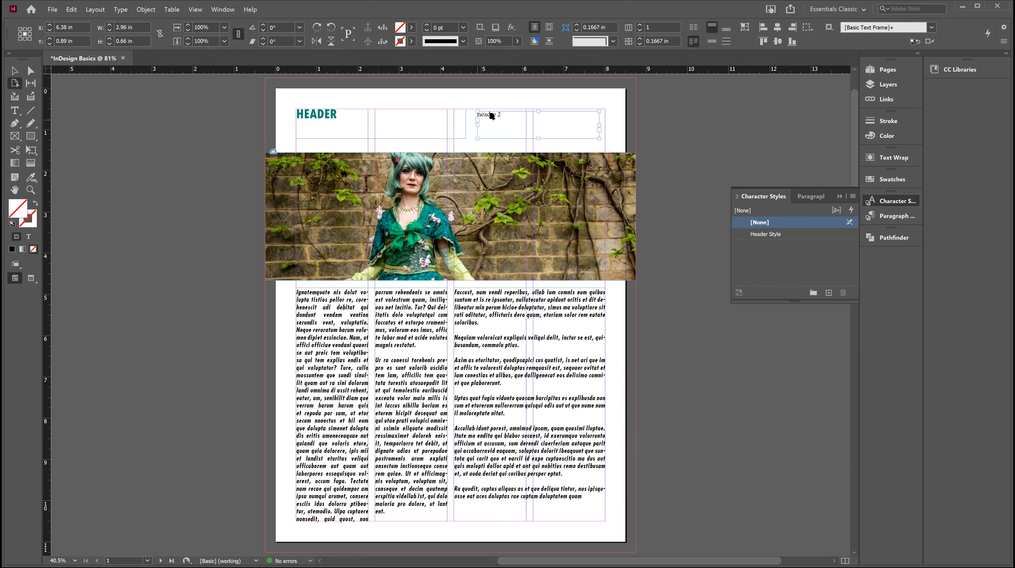
left_click(15, 71)
mouse_move(512, 125)
left_mouse_down()
mouse_move(538, 119)
mouse_move(526, 124)
left_mouse_up()
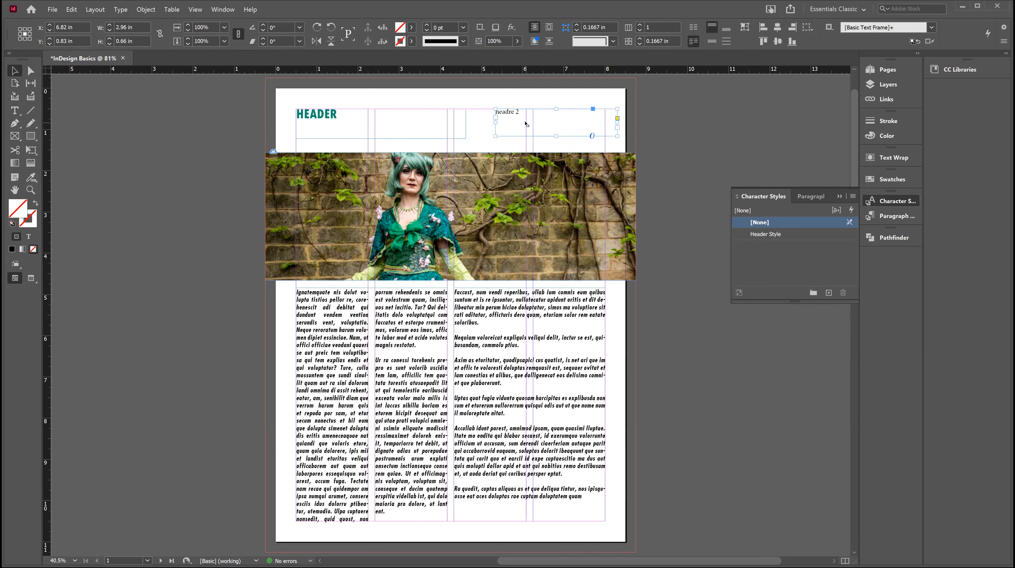
left_click(773, 234)
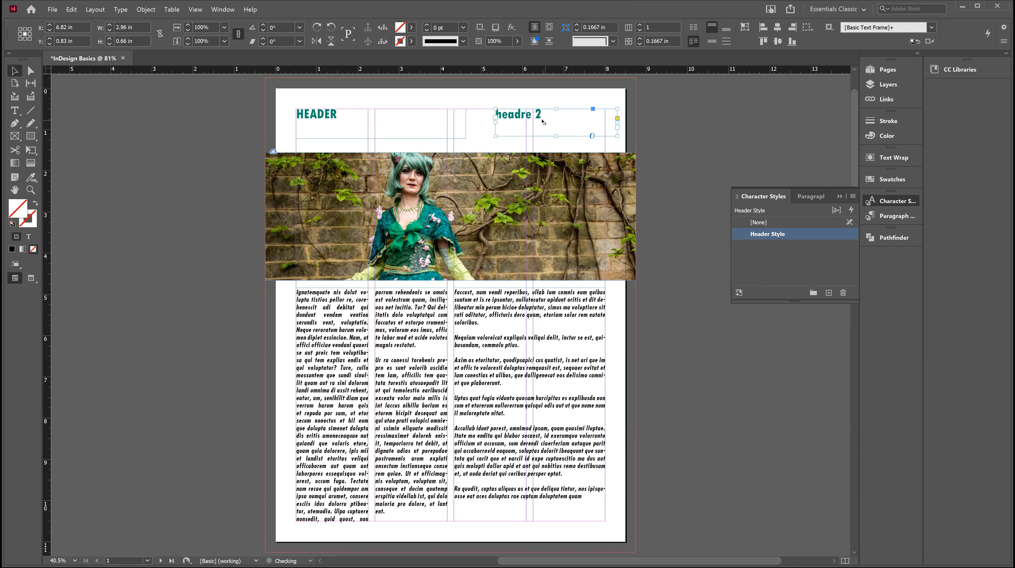
- Edit the misspelled word in the second header and delete that text frame
double_click(530, 116)
key("BackSpace")
key("BackSpace")
type("er")
key("Escape")
key("Delete")
left_click_drag(392, 357, 403, 359)
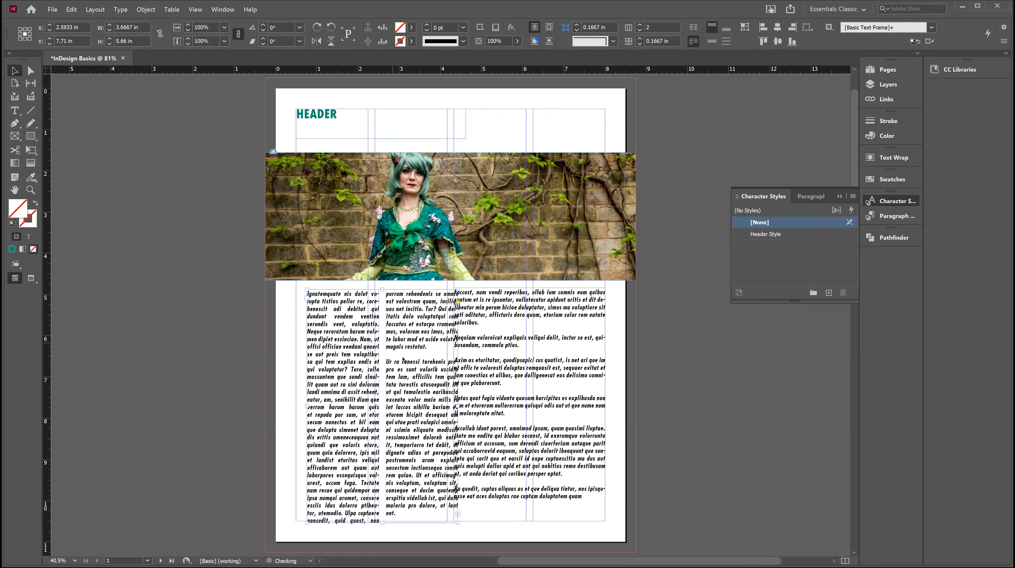
key("ctrl+z")
key("ctrl+z")
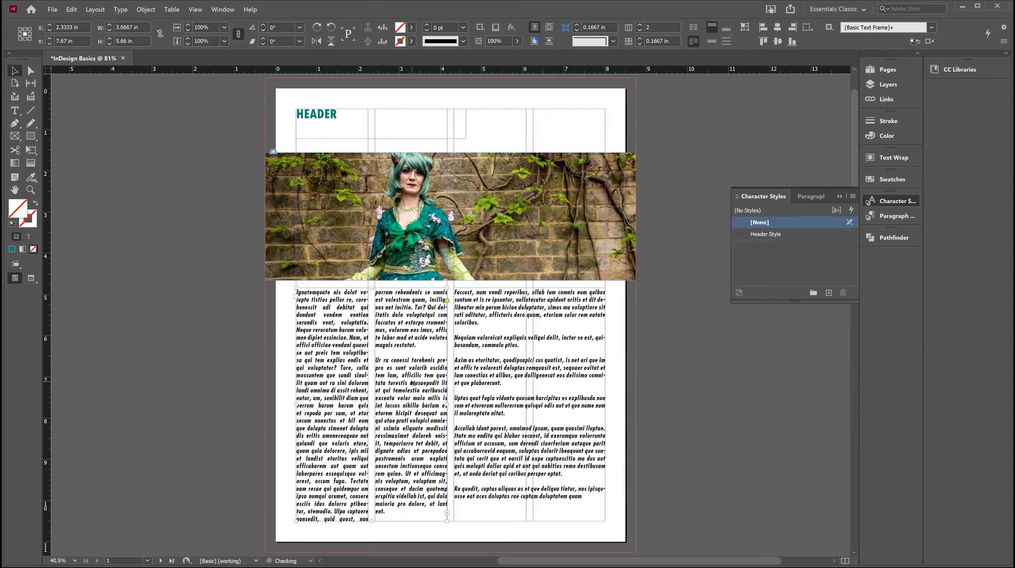
- Create a character style named BodyCopy from a passage of the second column's body text
triple_click(412, 381)
left_click_drag(425, 412, 387, 368)
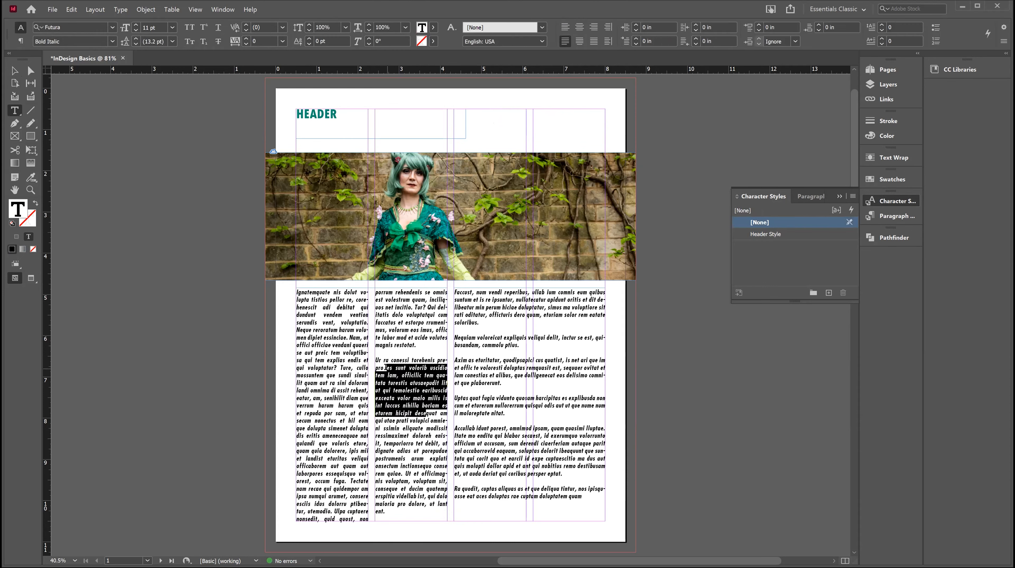
left_click(829, 293)
double_click(773, 246)
type("BodyCopy")
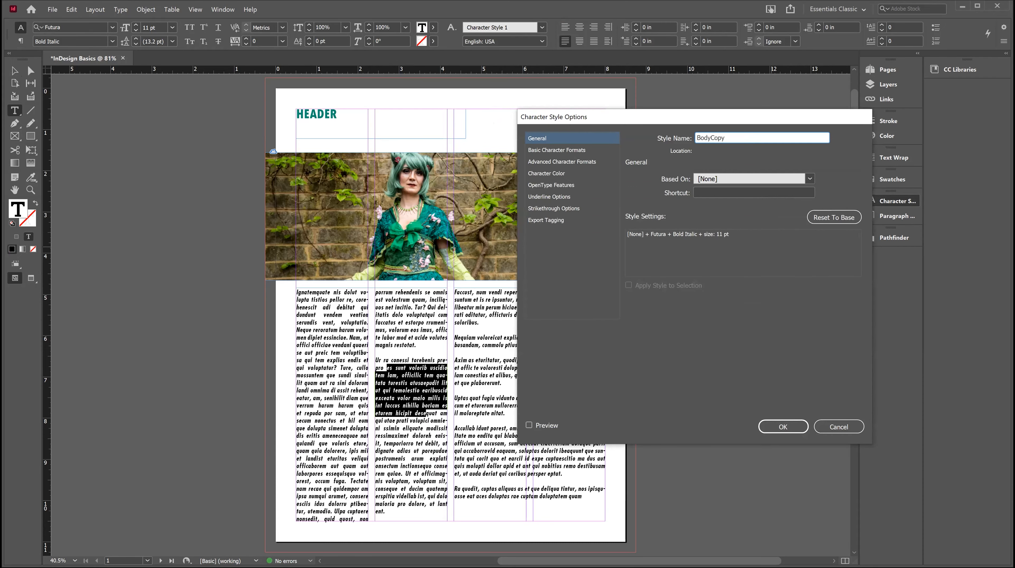
key("Return")
left_click(344, 297)
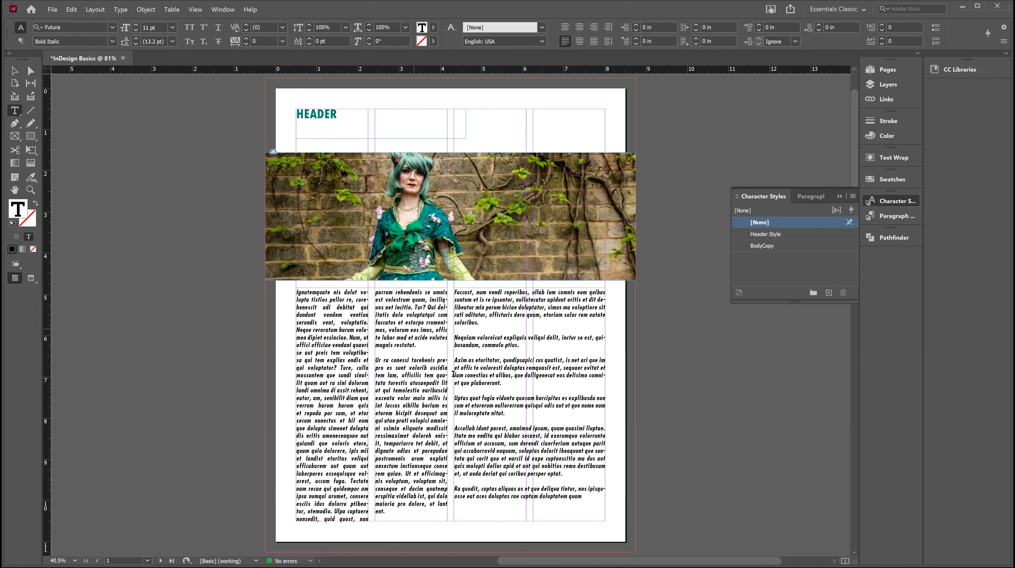
- Split the first column's text before "por sam" into a new paragraph separated by a blank line
left_click(325, 413)
key("Return")
key("Return")
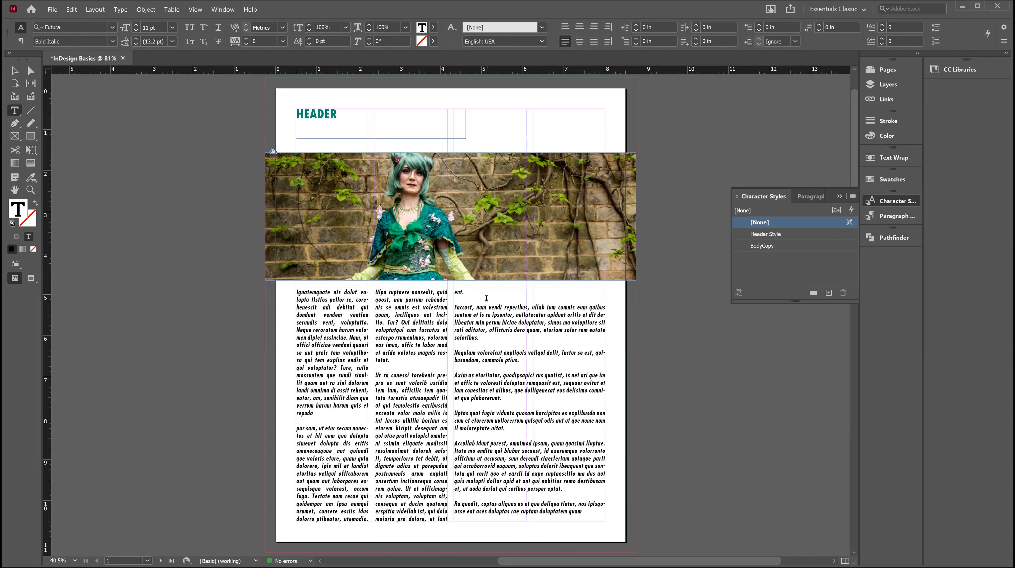
- Delete the overflowing text "nt." and the blank line above "Faccust" in the wide third column
key("BackSpace")
key("BackSpace")
key("BackSpace")
key("BackSpace")
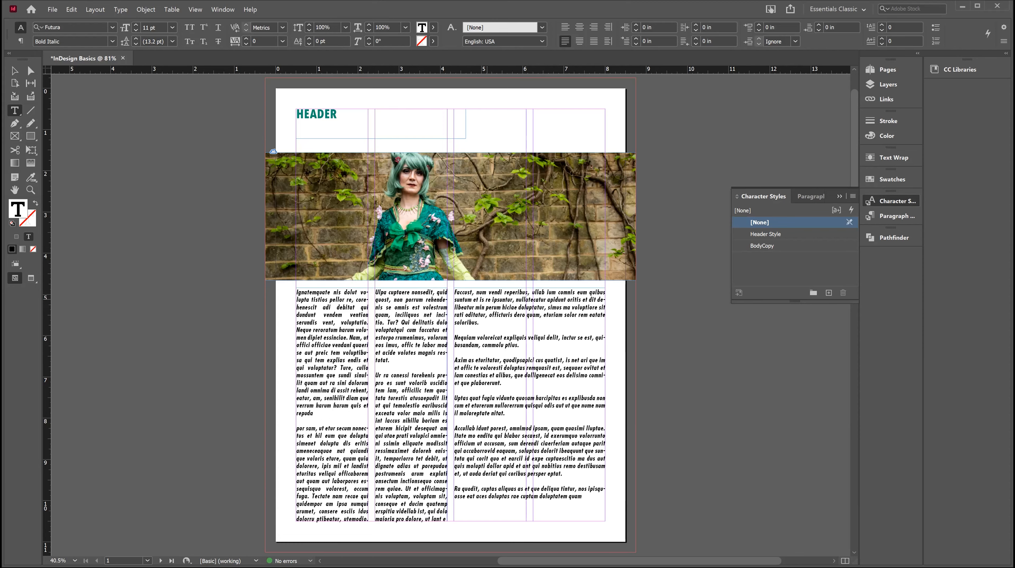
left_click(15, 72)
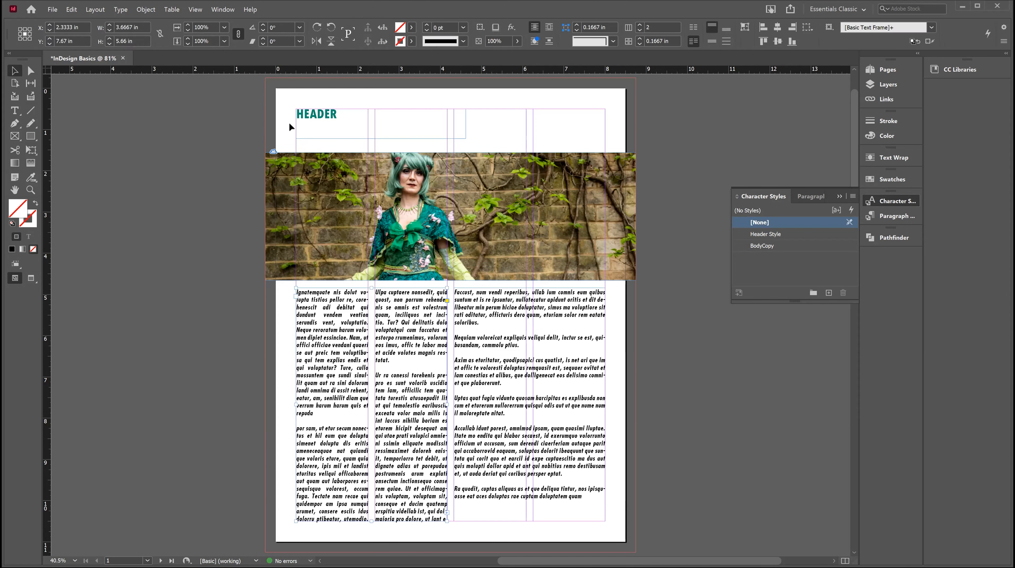
- Create a new paragraph style from the body paragraph that starts with "por sam"
left_click(896, 216)
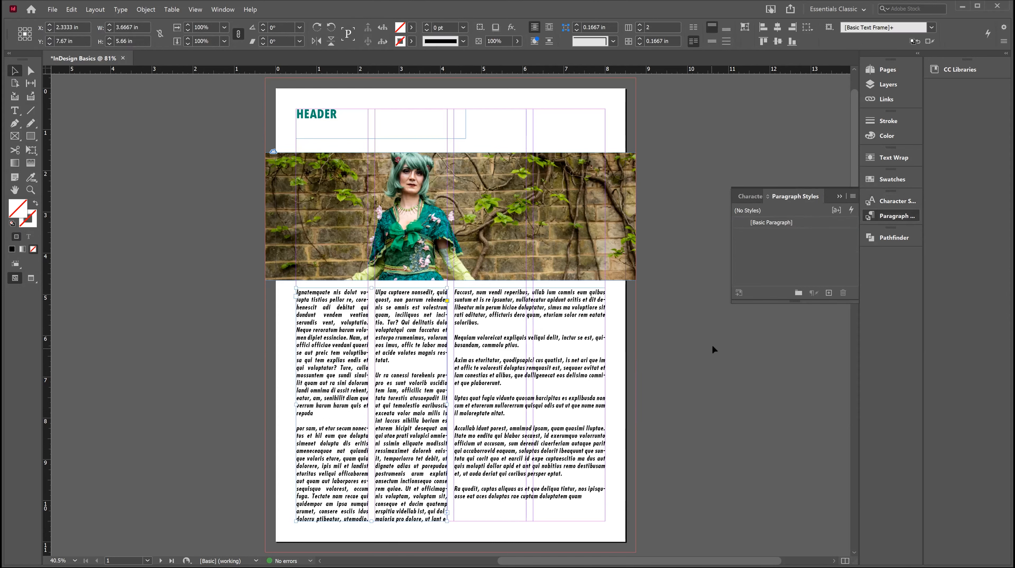
triple_click(425, 344)
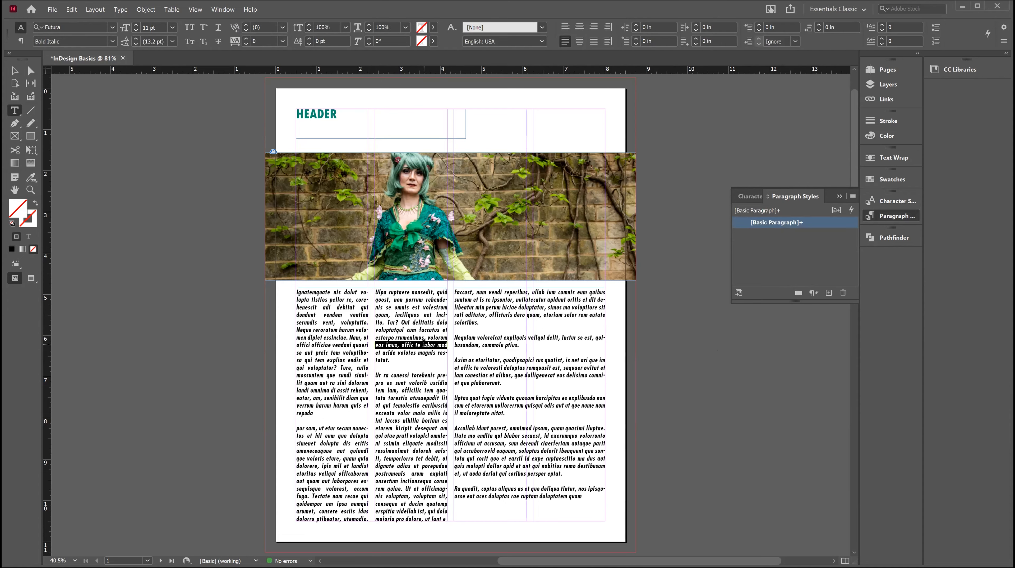
left_click(424, 341)
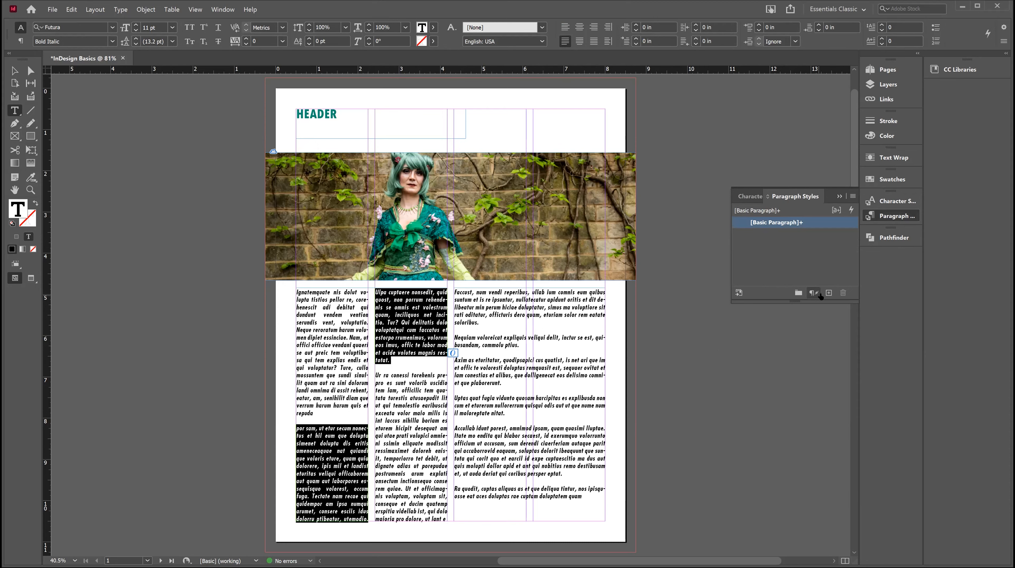
left_click(829, 292)
left_click(769, 249)
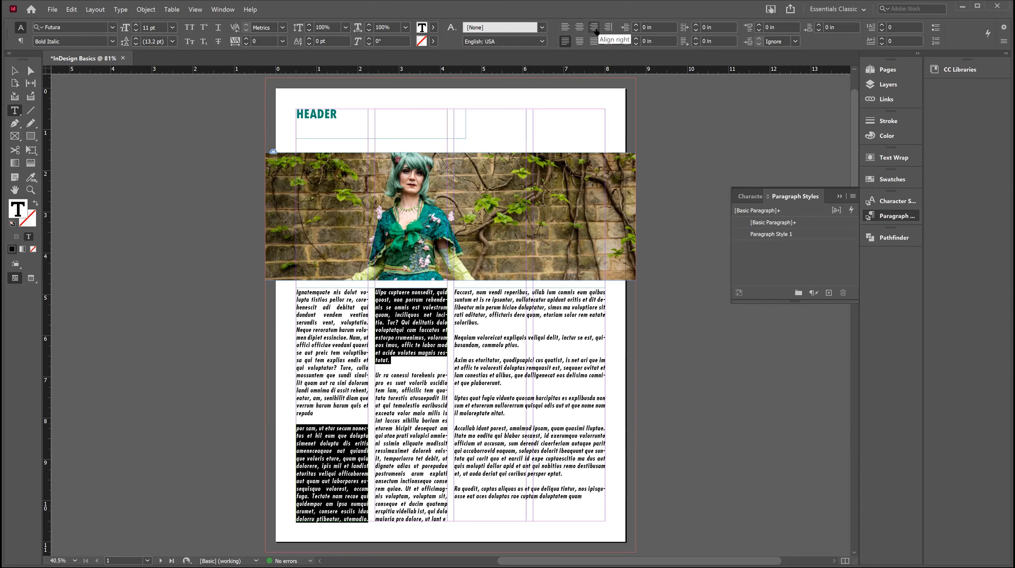
- Try left and right alignment on the selected paragraph, restore justification with the last line aligned left, and deselect the frame
left_click(565, 26)
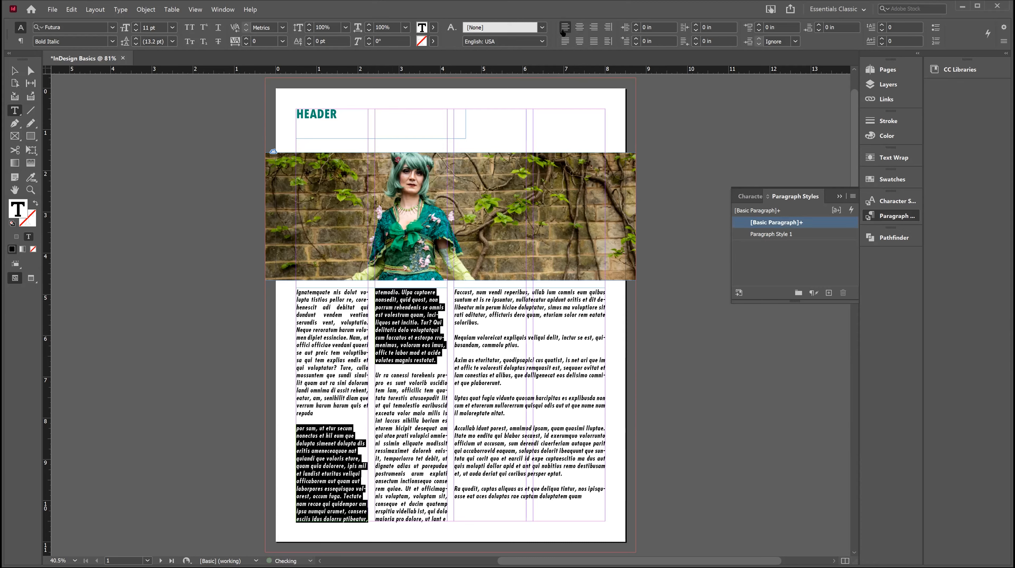
left_click(594, 27)
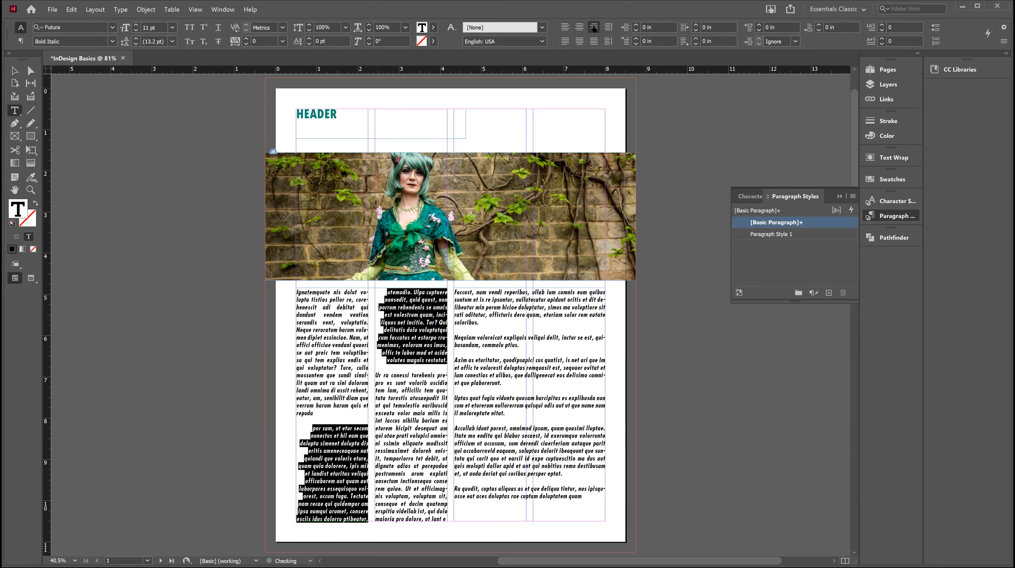
left_click(564, 27)
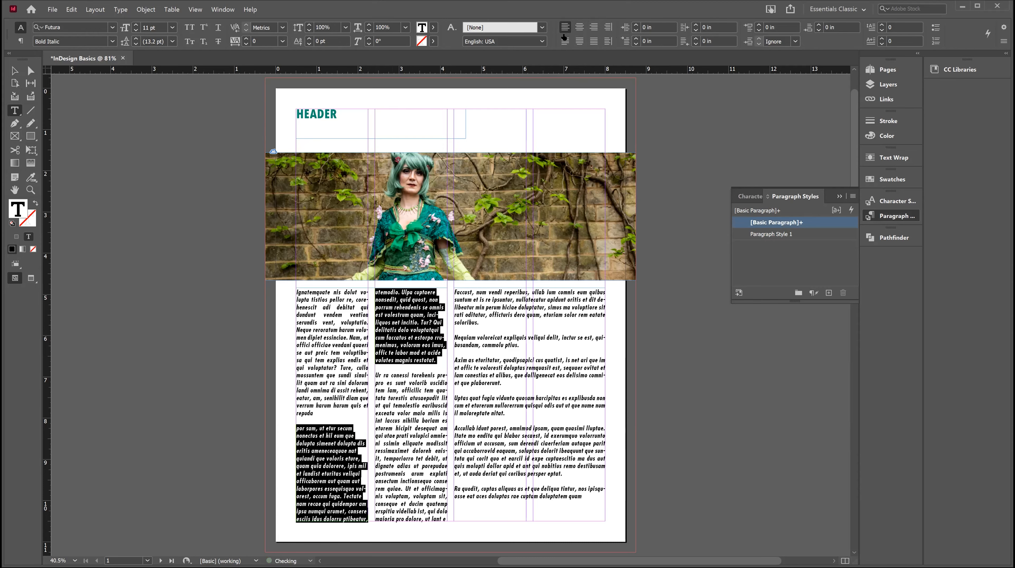
left_click(564, 42)
left_click(15, 71)
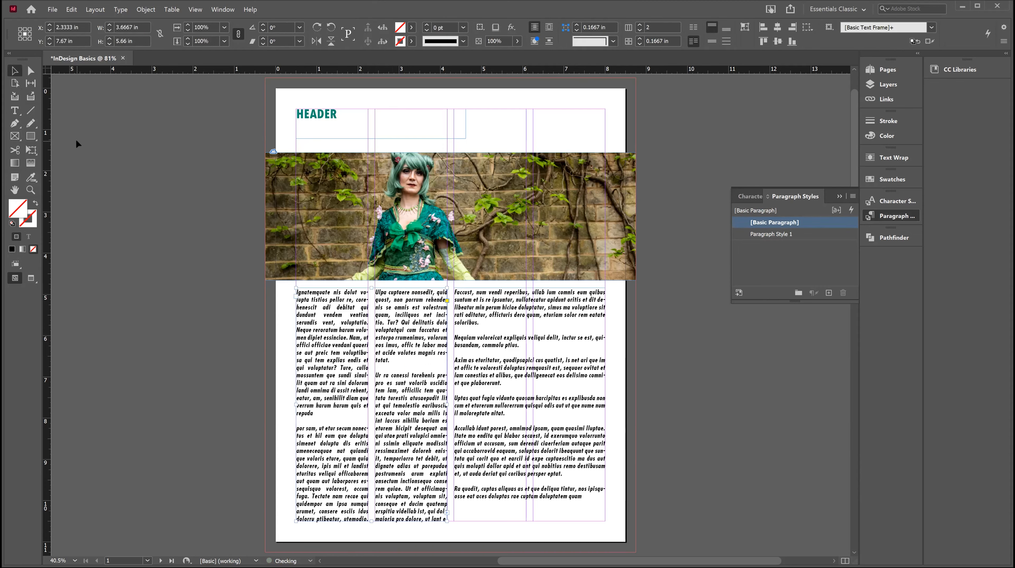
left_click(77, 143)
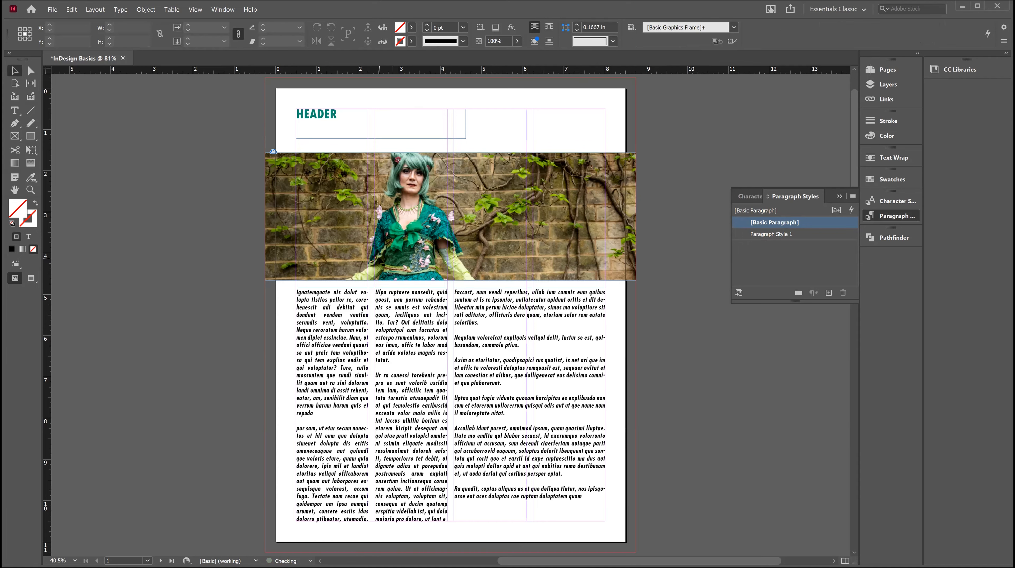
- Show the document's page overview and open the A-Master spread with both of its pages in view
left_click(903, 221)
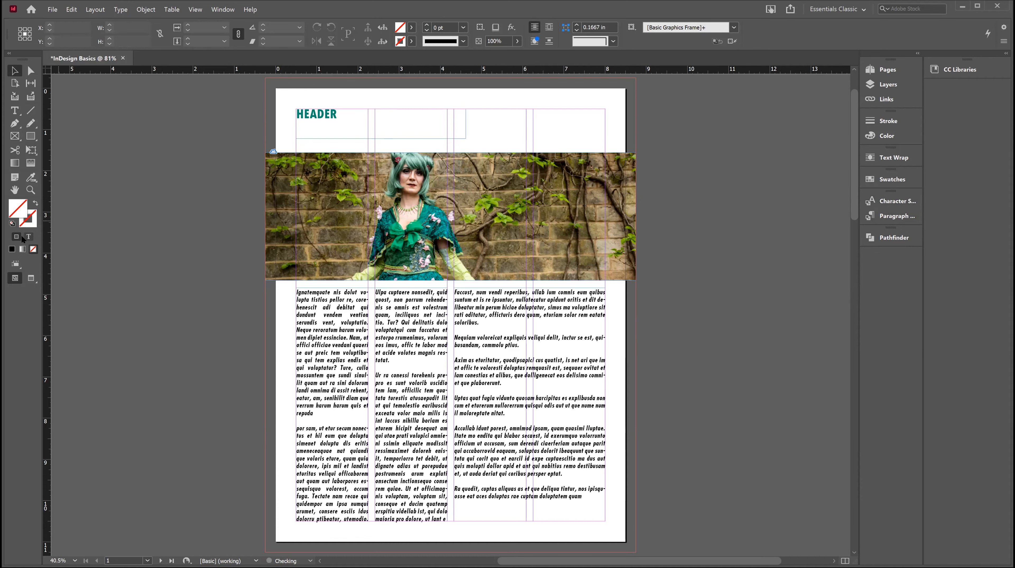
left_click(36, 180)
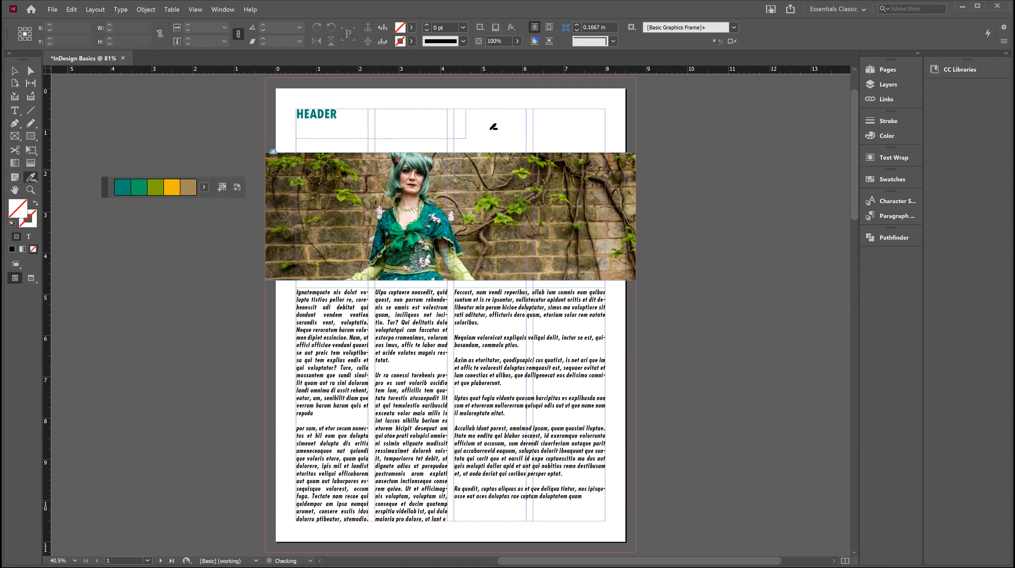
left_click(888, 72)
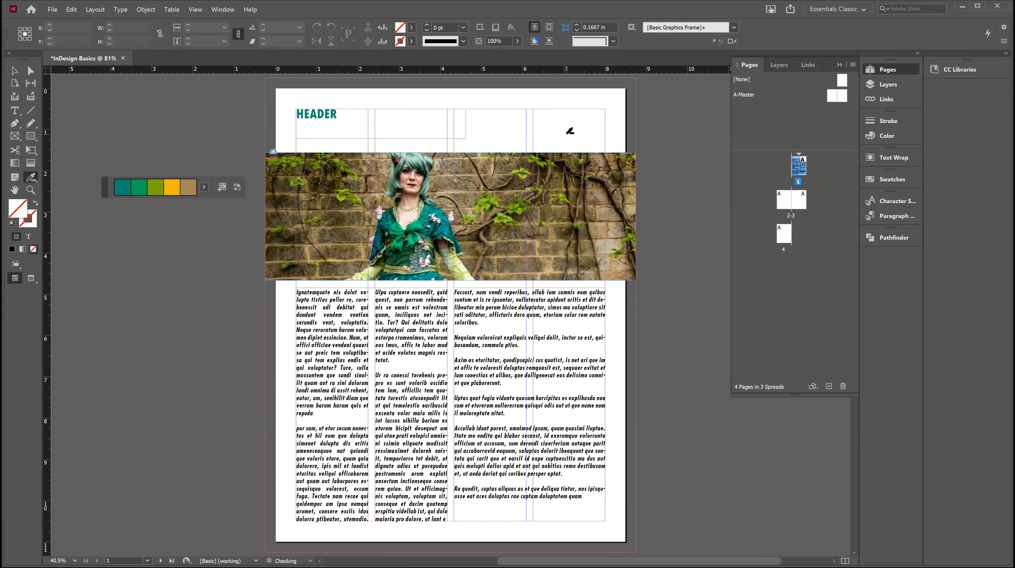
left_click(15, 70)
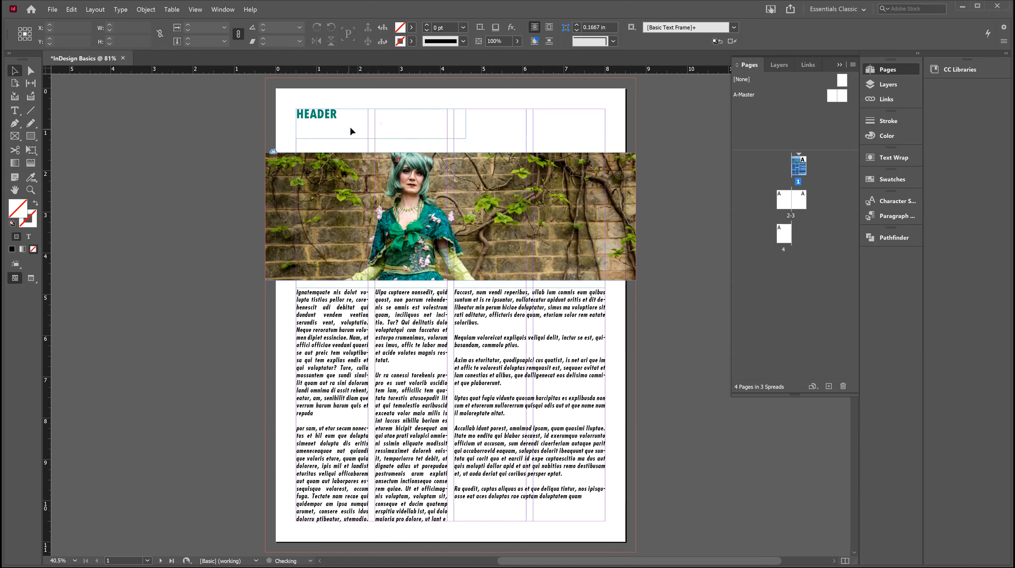
left_click_drag(350, 127, 351, 128)
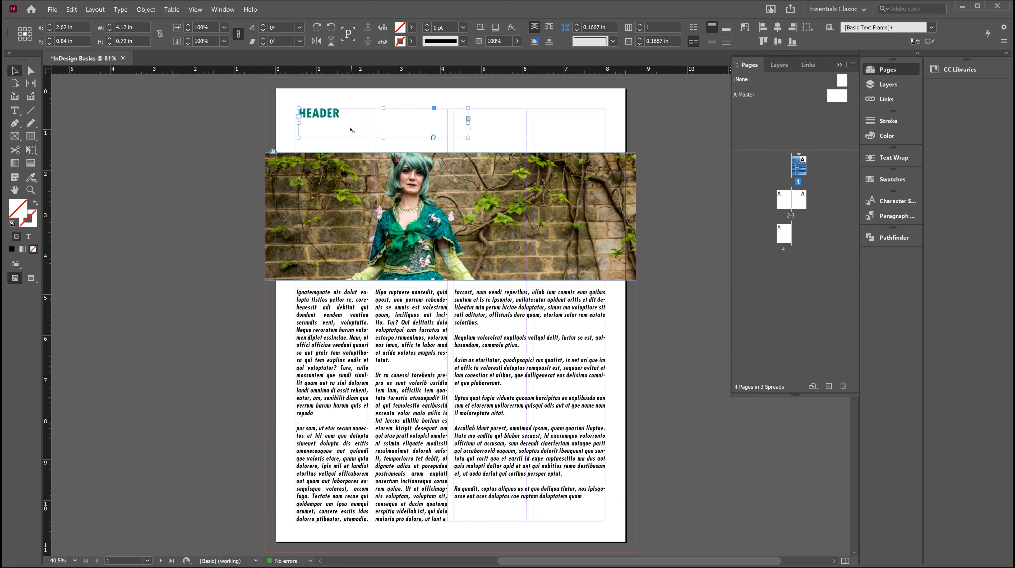
double_click(832, 96)
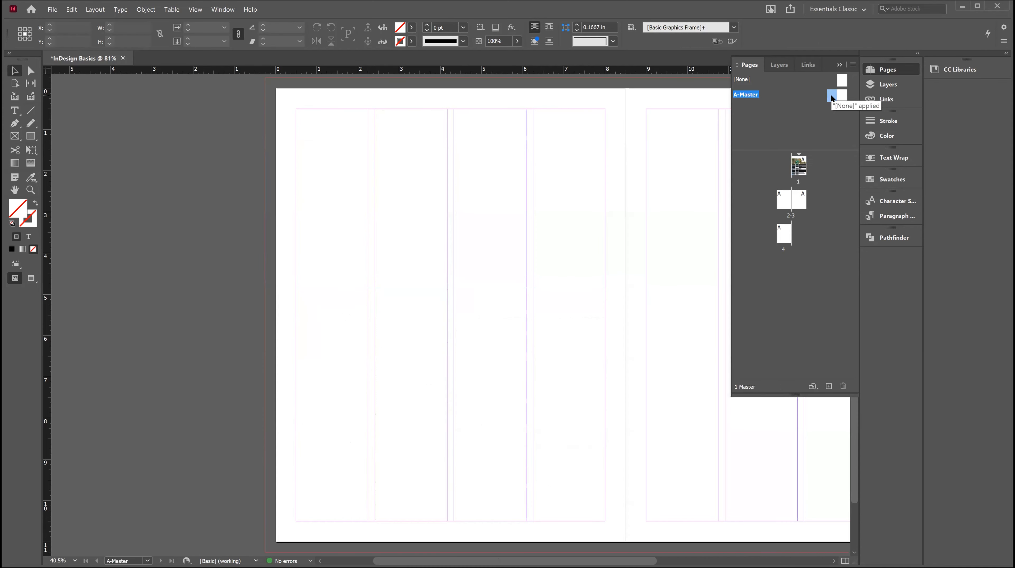
left_click_drag(587, 207, 421, 217)
key("ctrl+minus")
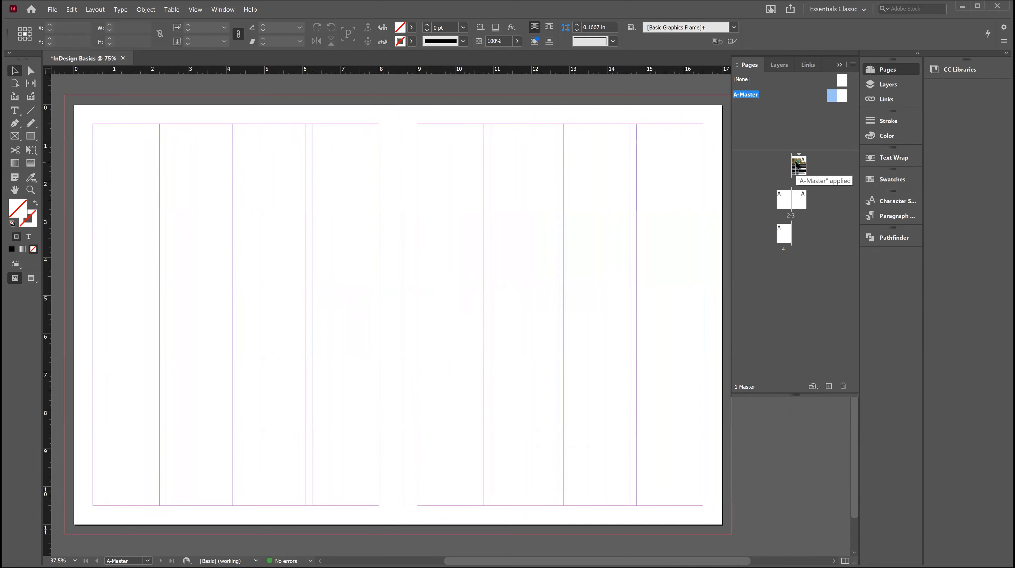
- Create a two-page Letter-size master spread with the prefix "t" and apply it to page 4
right_click(760, 113)
left_click(791, 120)
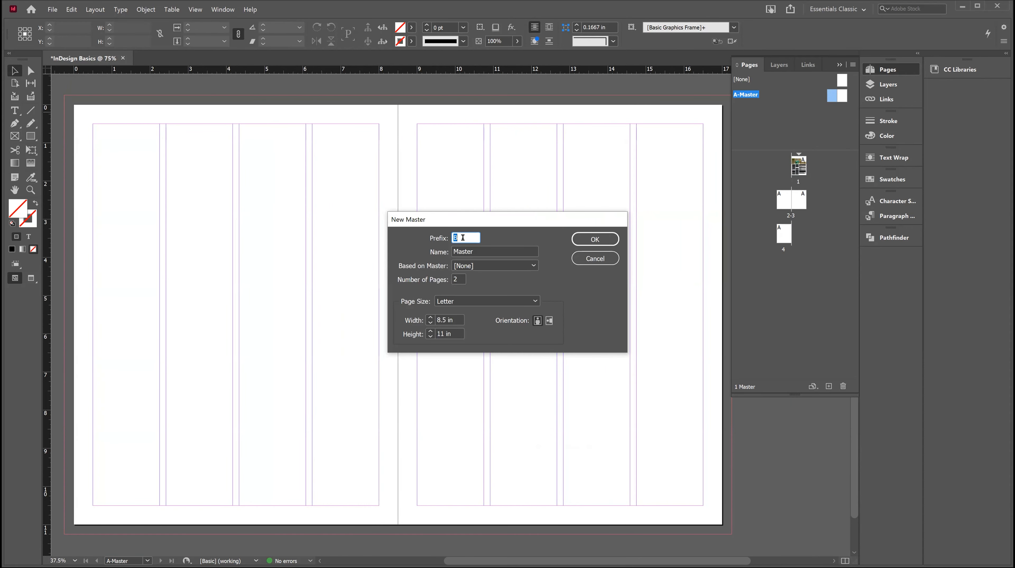
type("t")
left_click(476, 303)
left_click(595, 239)
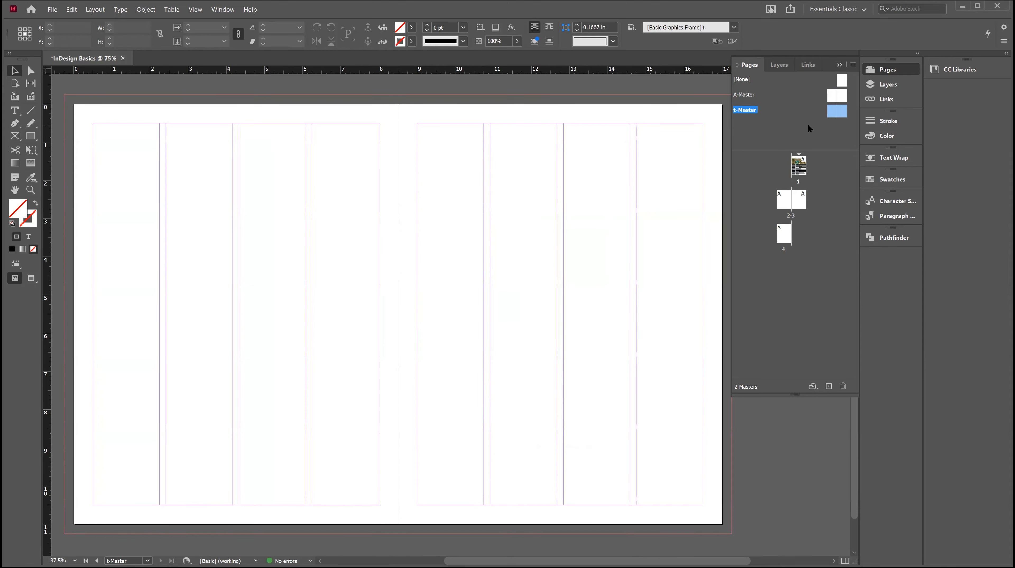
left_click_drag(829, 110, 800, 167)
left_click_drag(846, 112, 784, 236)
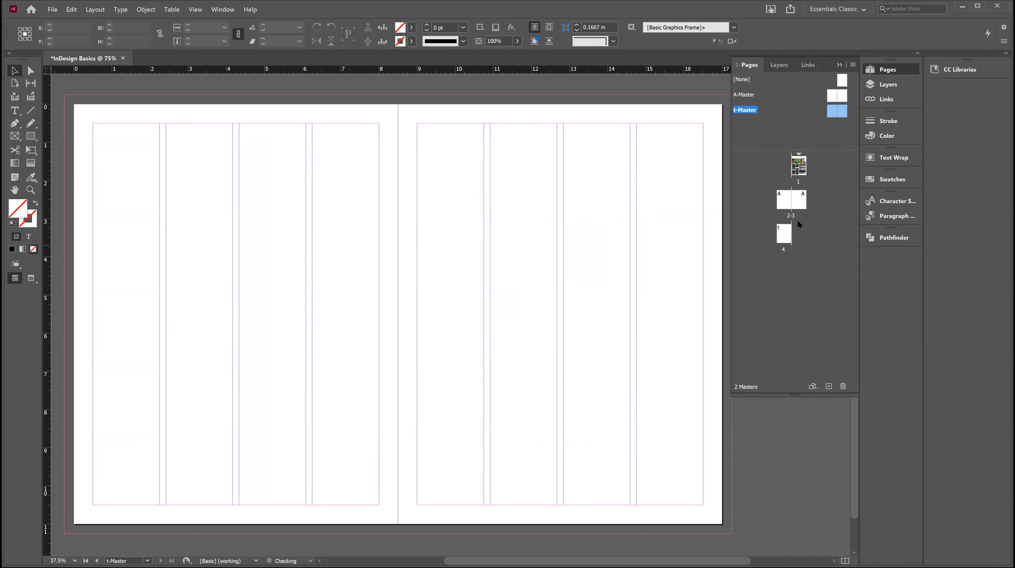
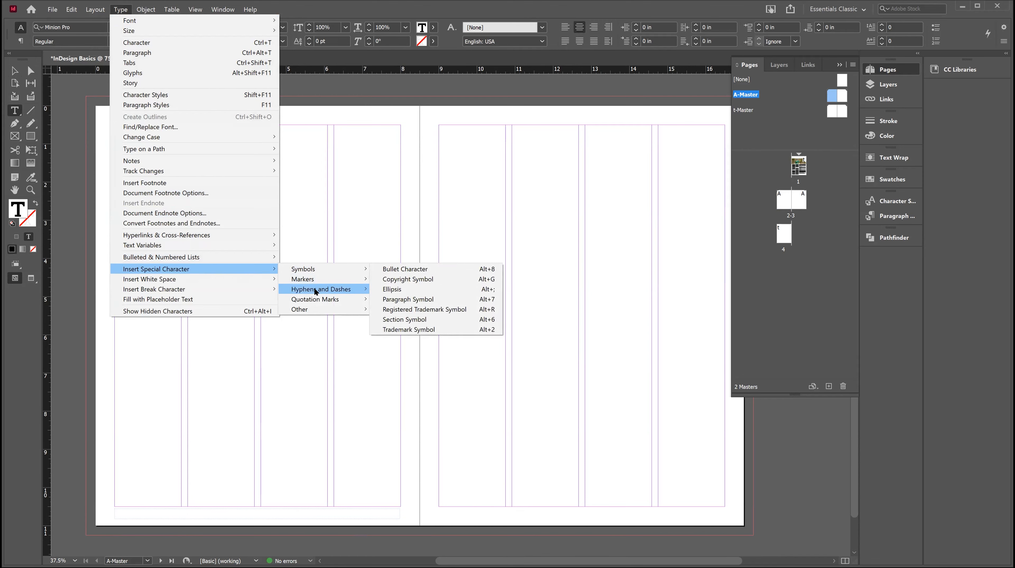
- Insert a Current Page Number marker in the footer text frame on A-Master's left page
mouse_move(307, 311)
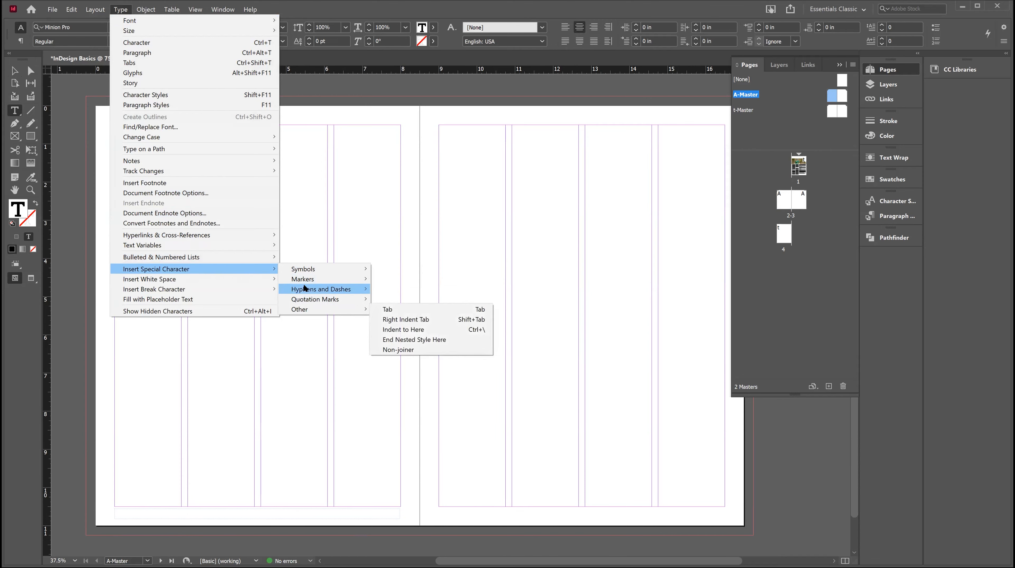
mouse_move(311, 281)
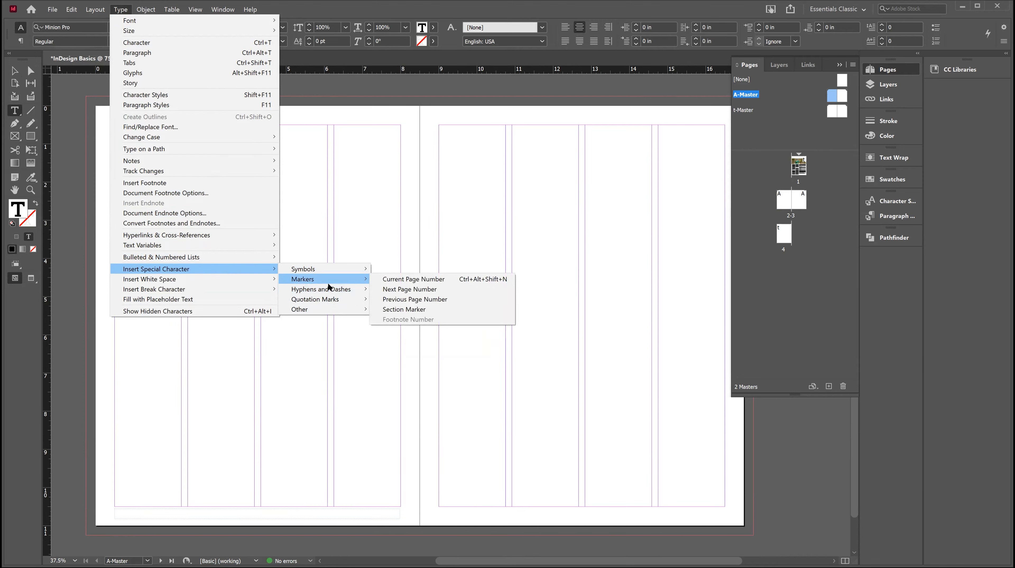
left_click(423, 280)
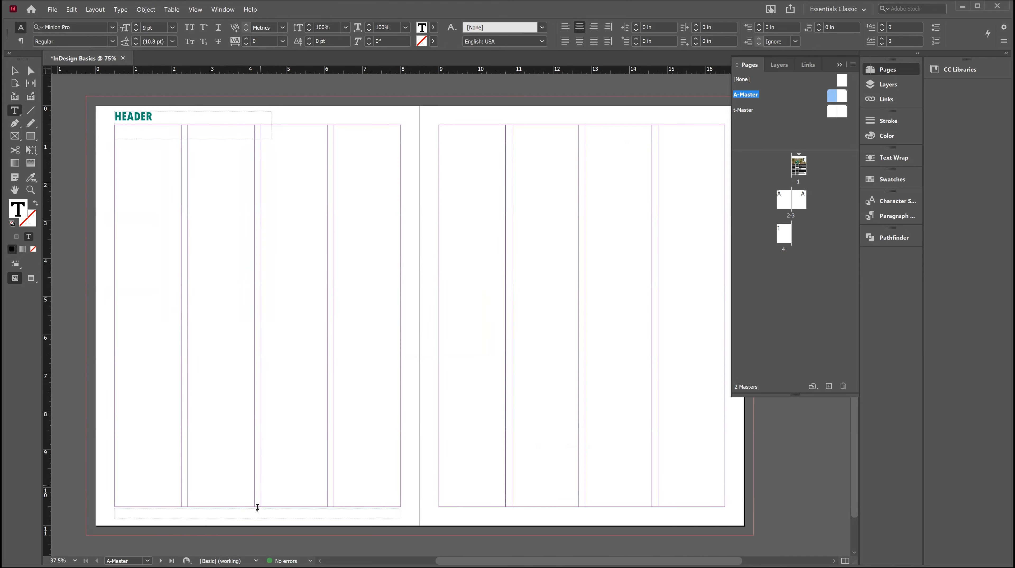
left_click_drag(262, 509, 235, 509)
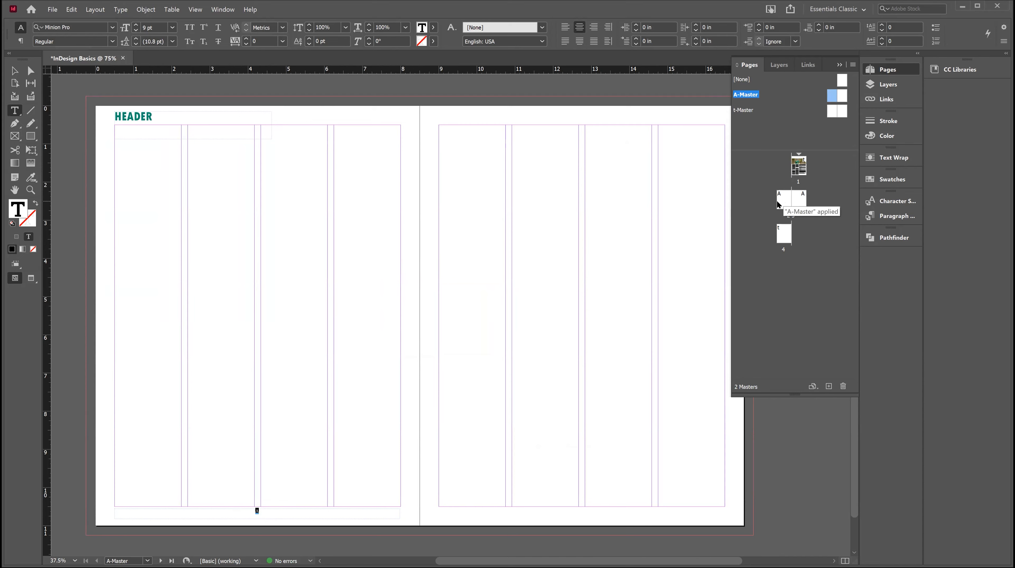
- Duplicate the page number frame to the matching position below the right A-Master page's columns and deselect it
key("Escape")
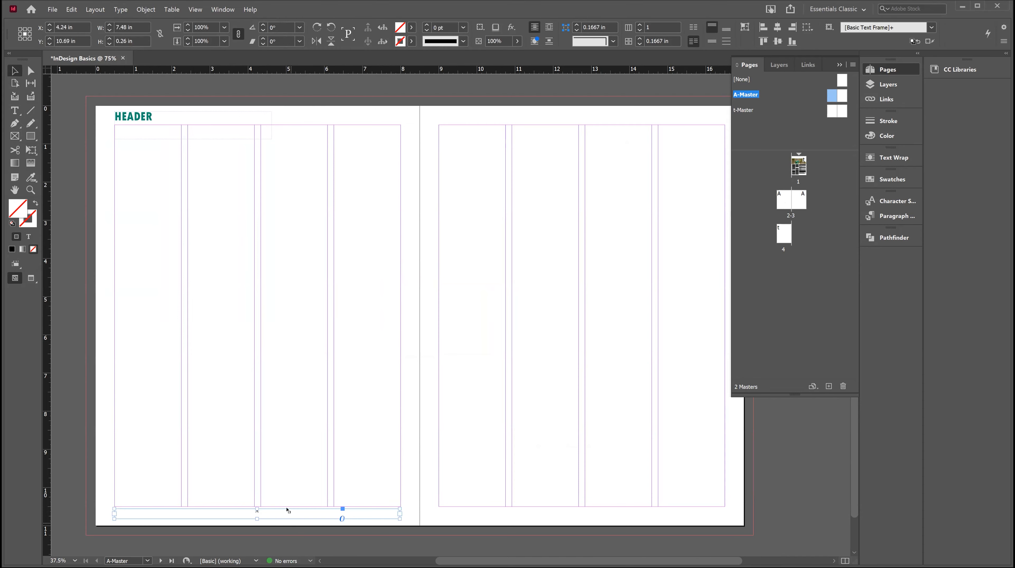
left_click_drag(274, 517, 598, 513)
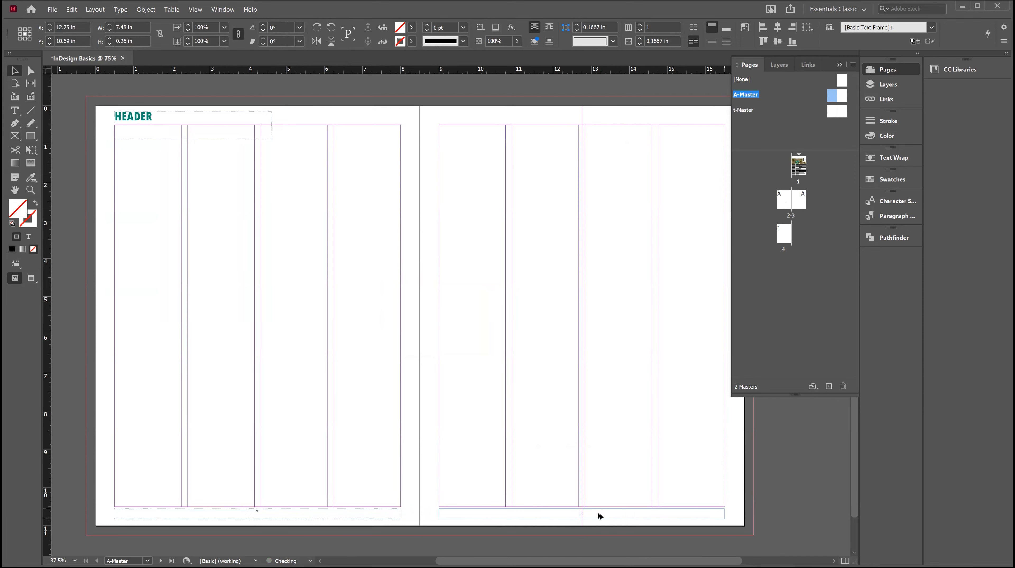
left_click(567, 396)
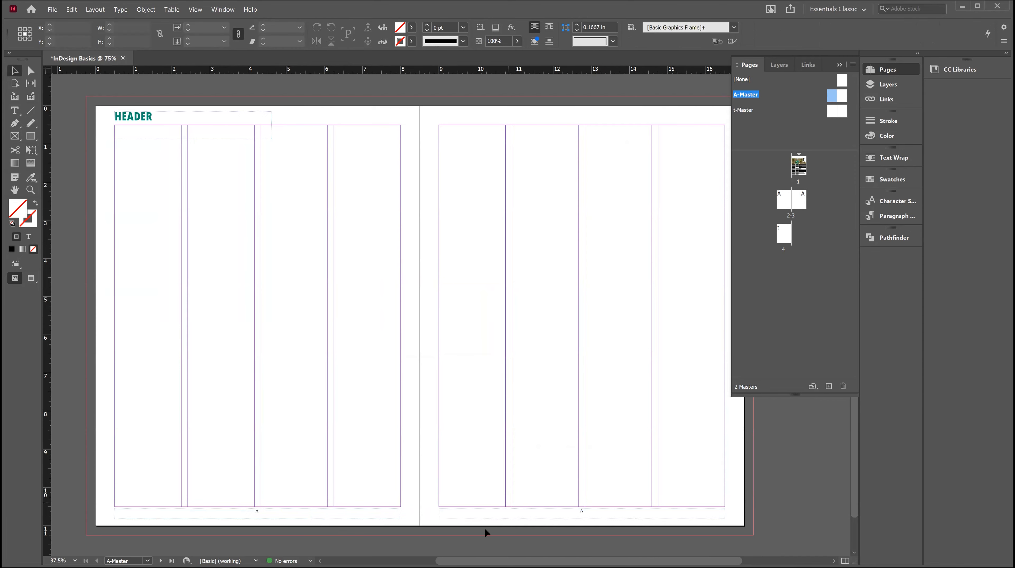
- Set the font of the page number marker on A-Master's left page to Magneto
double_click(267, 510)
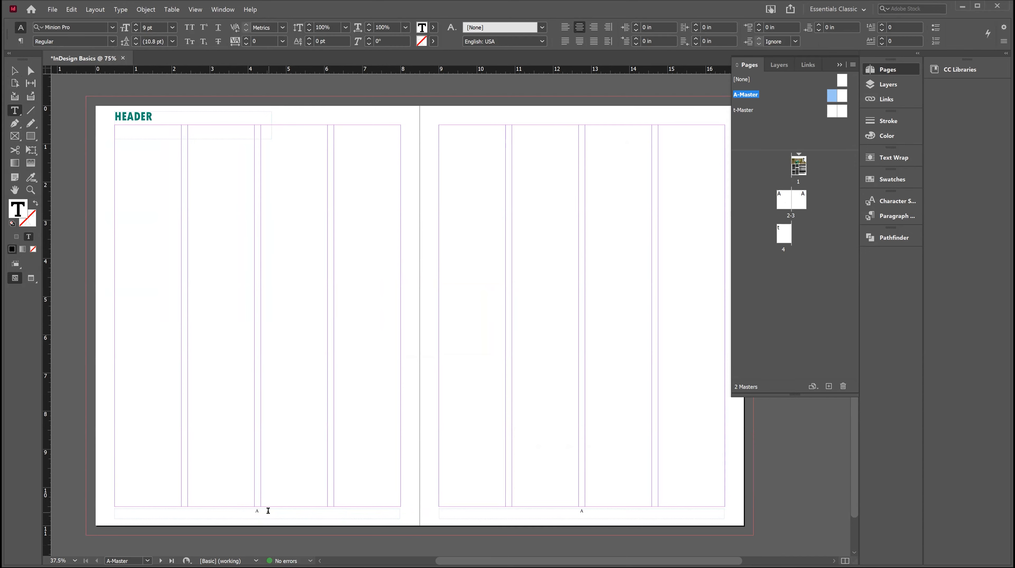
left_click_drag(270, 509, 248, 508)
left_click(113, 41)
left_click(100, 28)
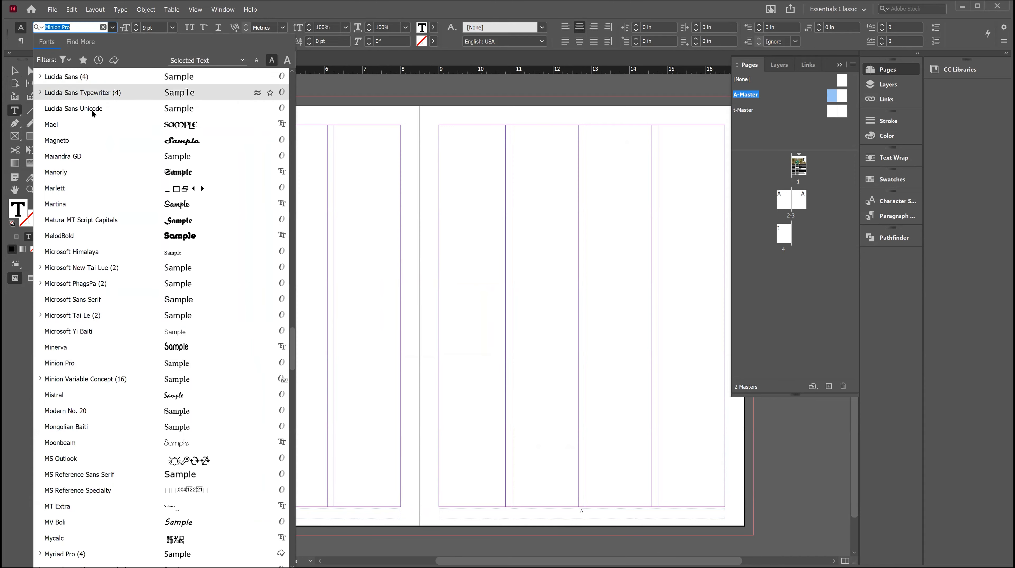
left_click(93, 140)
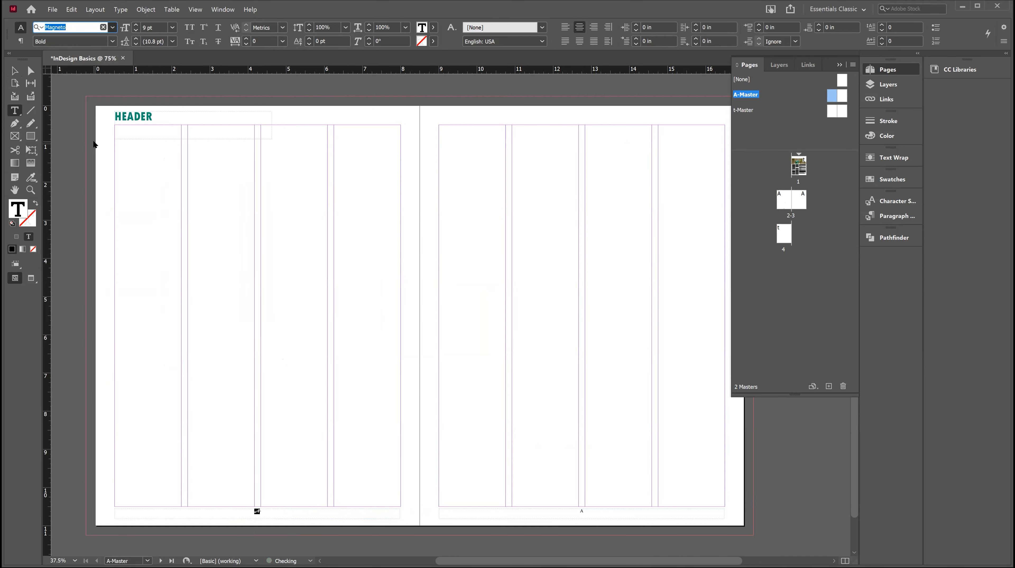
- Set the font of the page number marker on A-Master's right page to Magneto as well
double_click(582, 510)
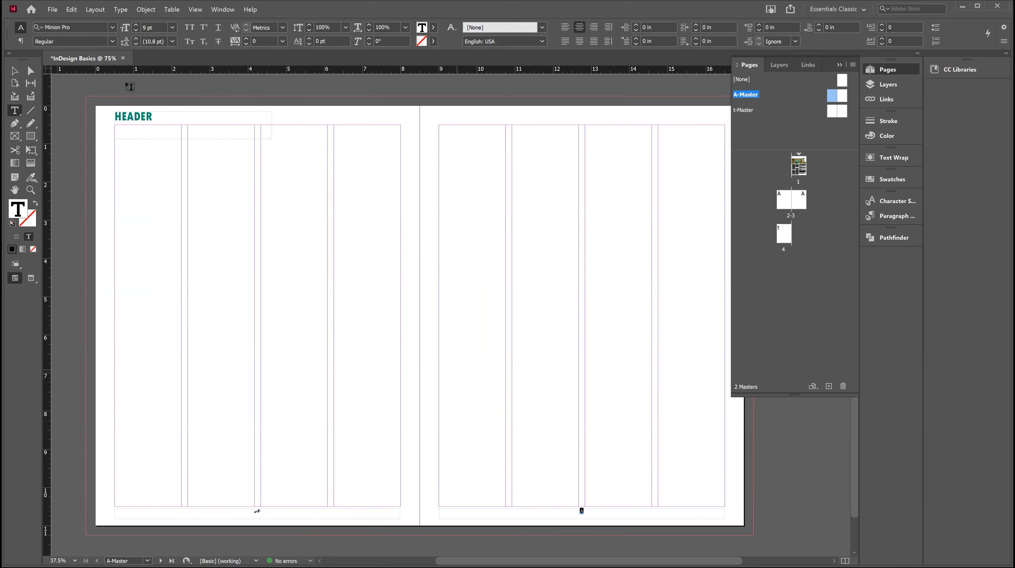
left_click(107, 30)
scroll(295, 345, "up", 1)
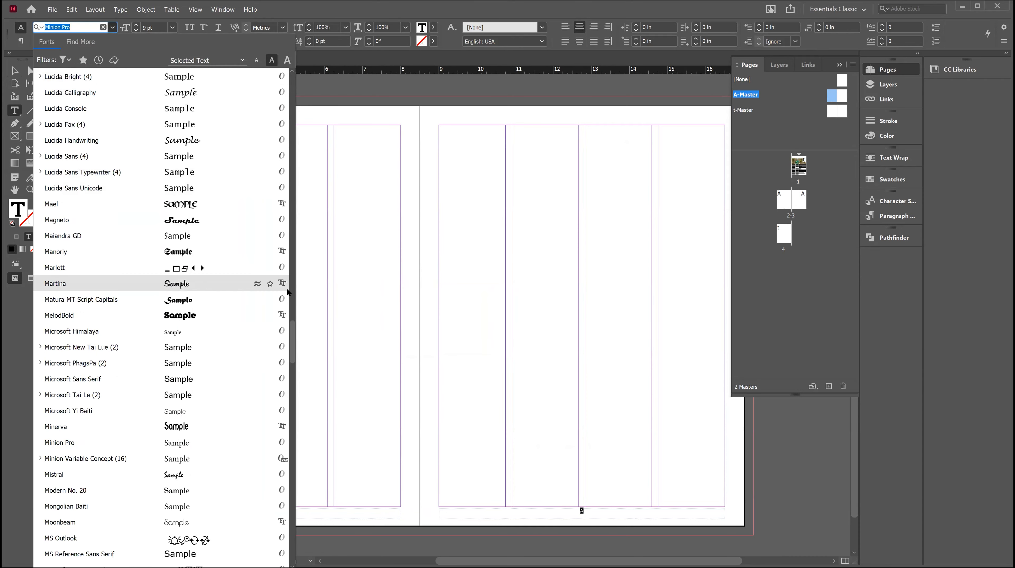
left_click_drag(295, 345, 287, 60)
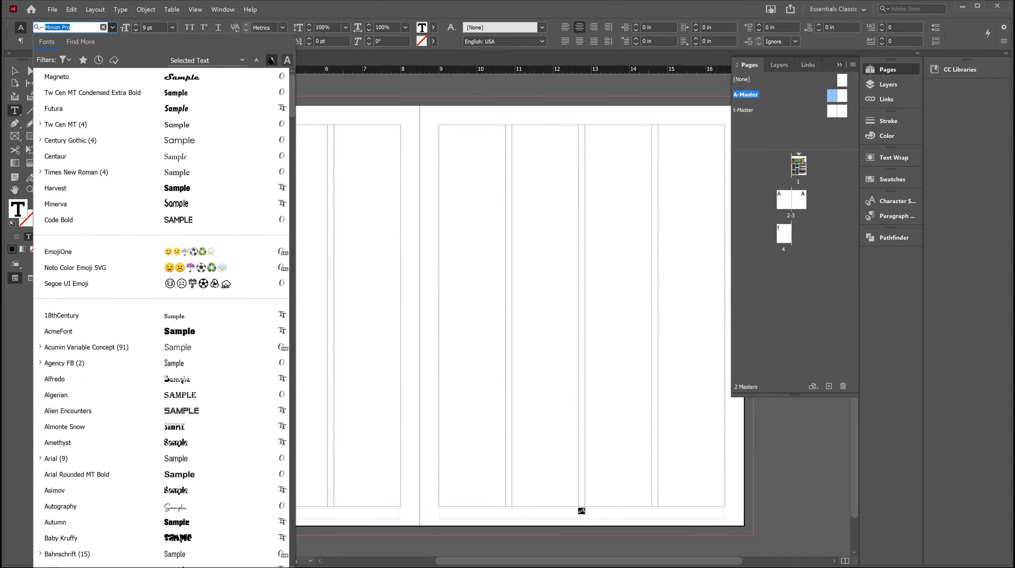
left_click(193, 74)
- View the page 2-3 spread, try to move the master header on page 2, and look through the page's options
double_click(782, 199)
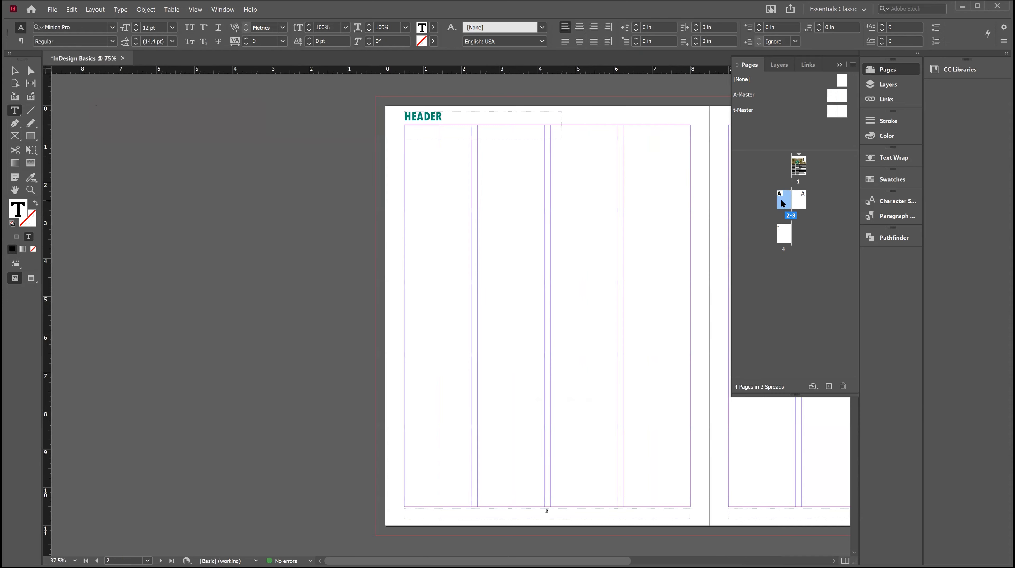
left_click(14, 70)
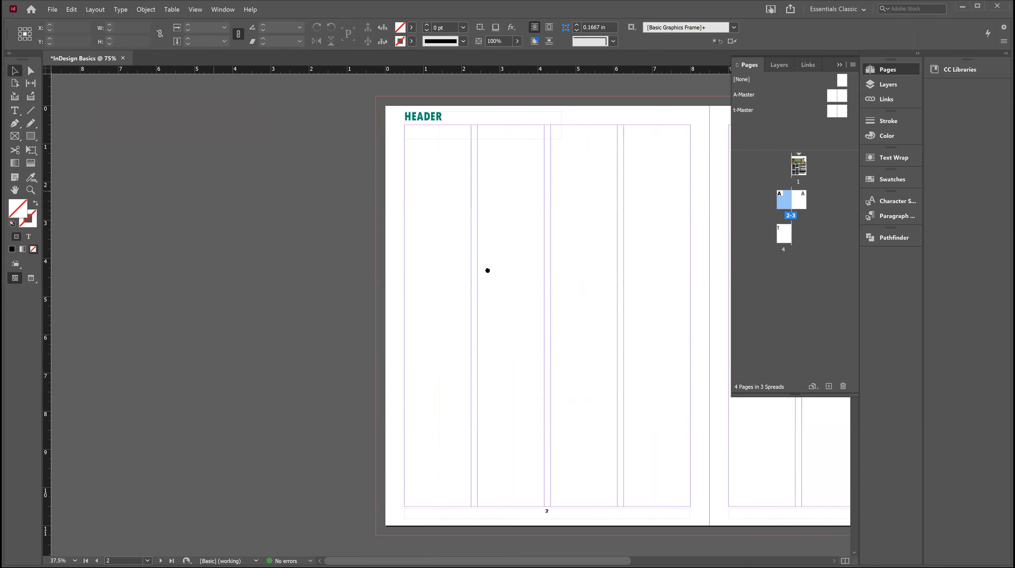
left_click_drag(487, 270, 221, 226)
left_click_drag(391, 266, 411, 290)
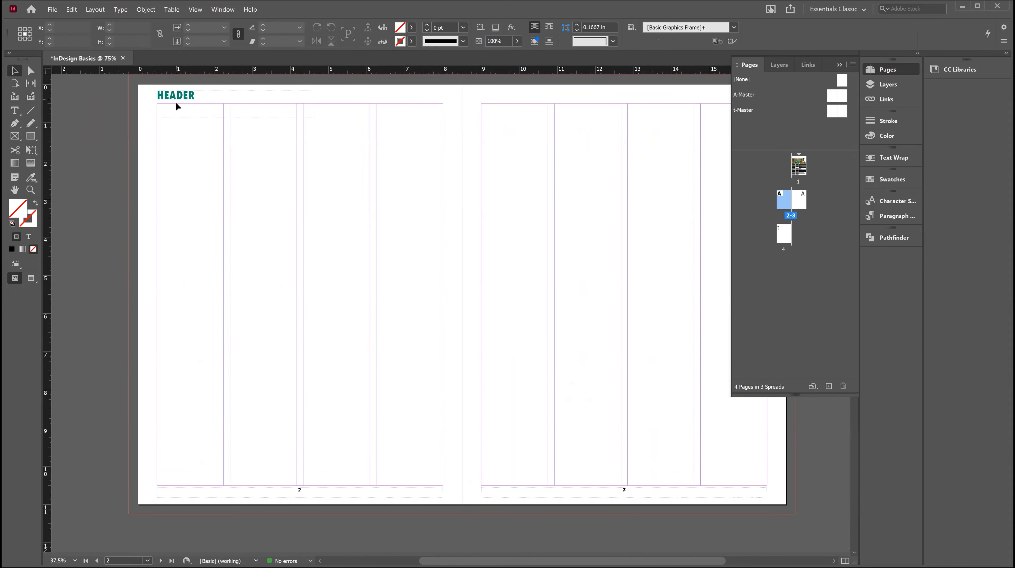
left_click_drag(186, 95, 202, 142)
right_click(777, 203)
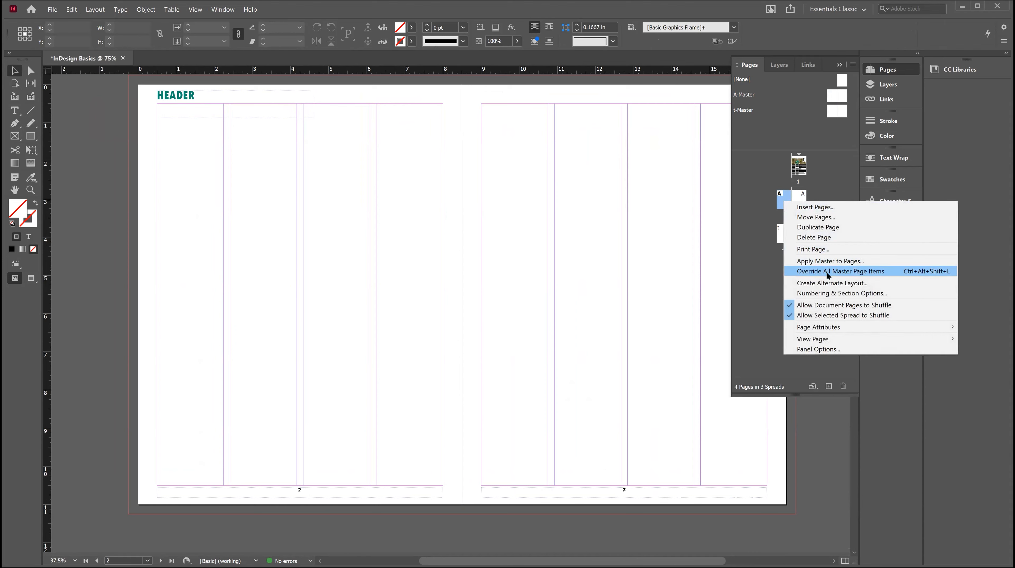
left_click(579, 249)
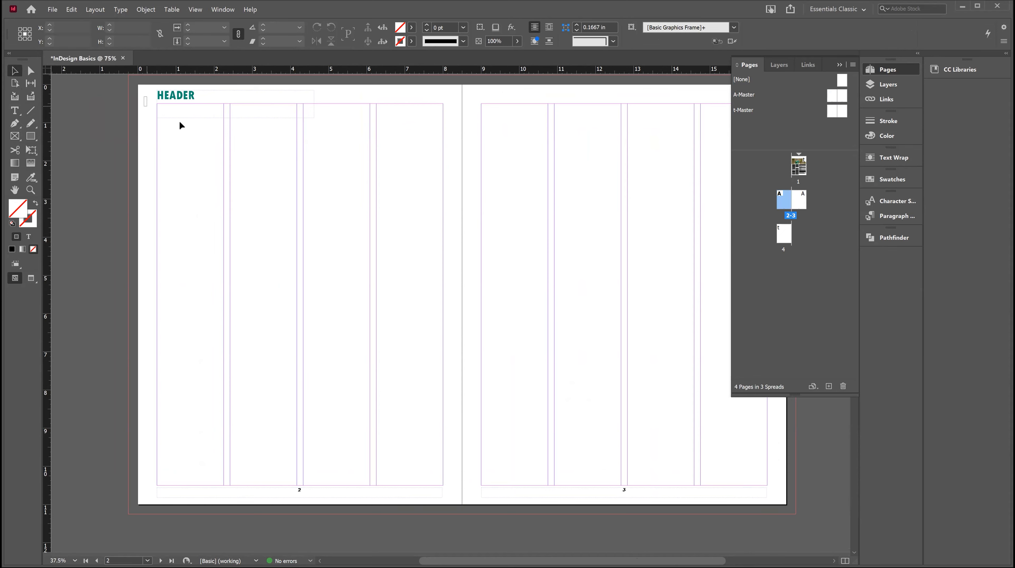
- Reopen A-Master and shorten the left page's header frame to about 0.34 in high, ending at the top margin
double_click(830, 101)
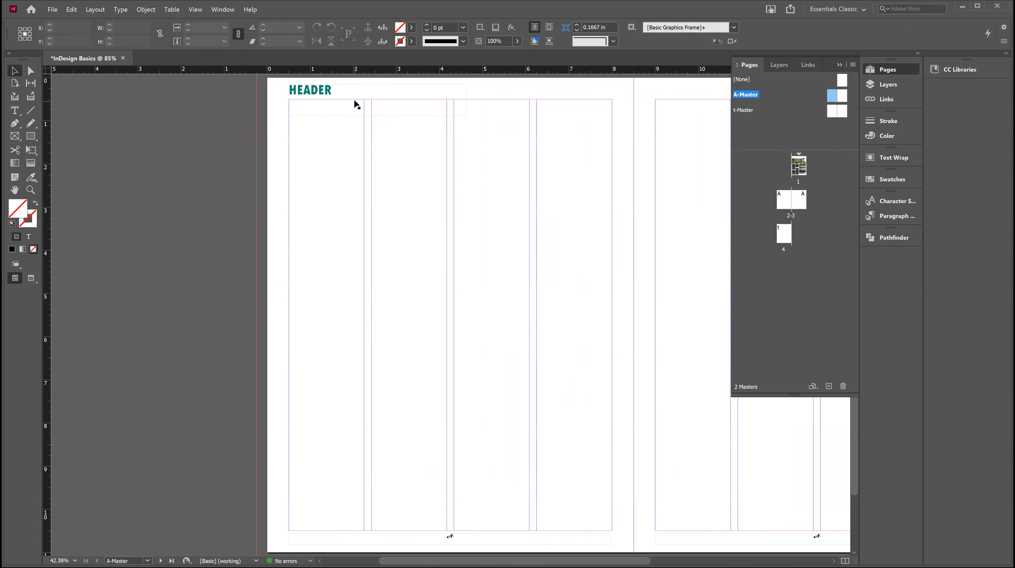
left_click(356, 102)
left_click_drag(378, 116, 376, 100)
- Duplicate the header text frame from A-Master's left page into the top margin of the right page
left_click_drag(499, 184, 348, 245)
left_click_drag(148, 163, 556, 187)
scroll(555, 206, "right", 4)
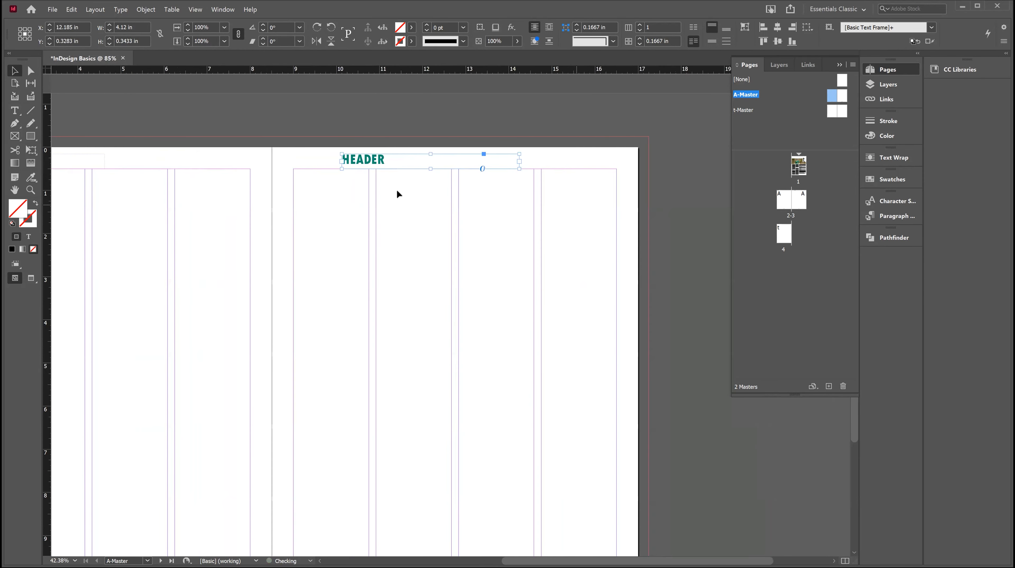
- Right-align the duplicated header's text and move its frame flush with the right page's outer margin
triple_click(392, 163)
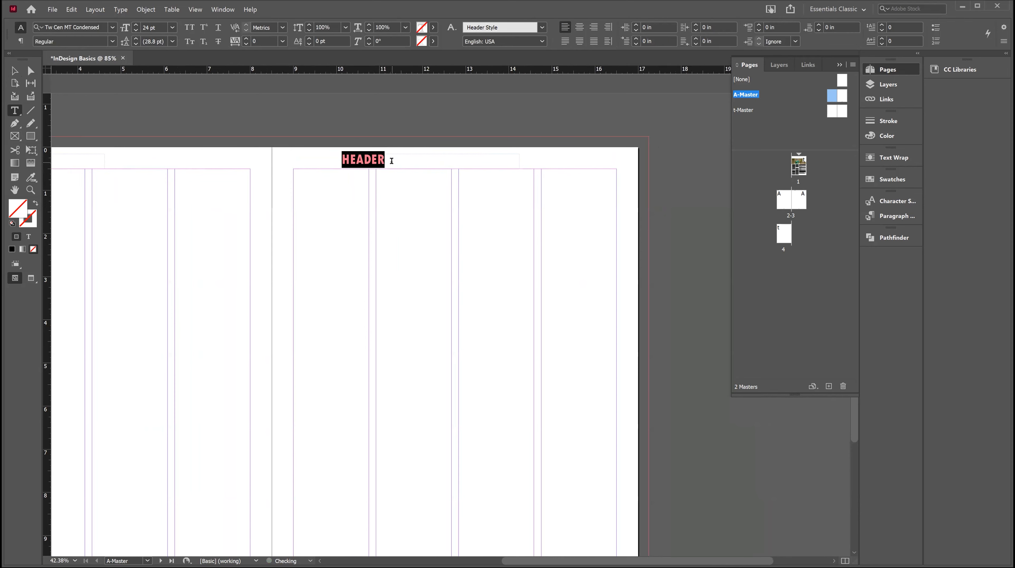
left_click(594, 27)
key("Escape")
left_click_drag(506, 159, 596, 156)
left_click(551, 217)
- Open the page 2-3 spread and examine the master headers and page numbers on both pages
left_click_drag(433, 238, 549, 179)
left_click_drag(332, 272, 395, 302)
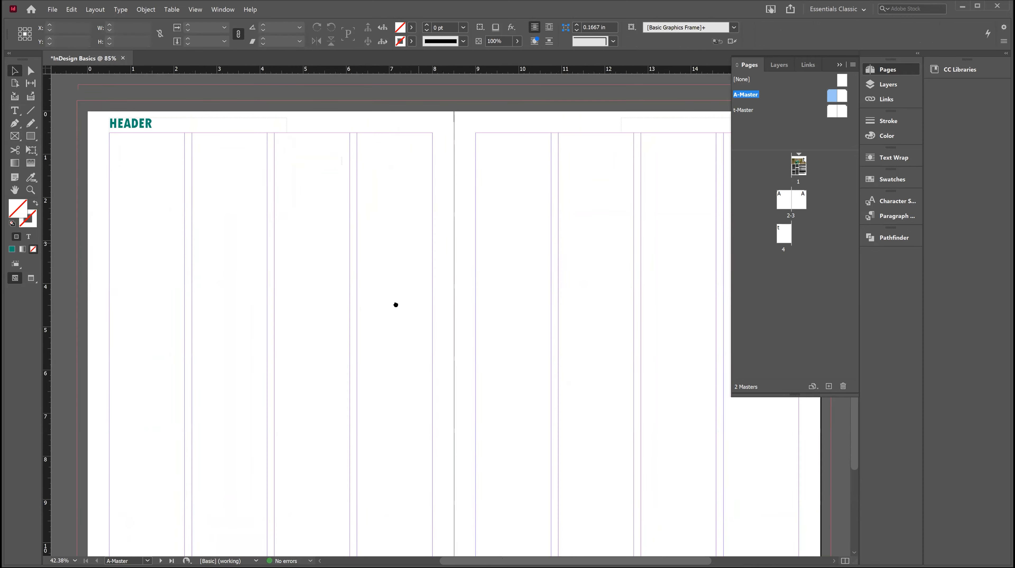
left_click_drag(489, 290, 477, 278)
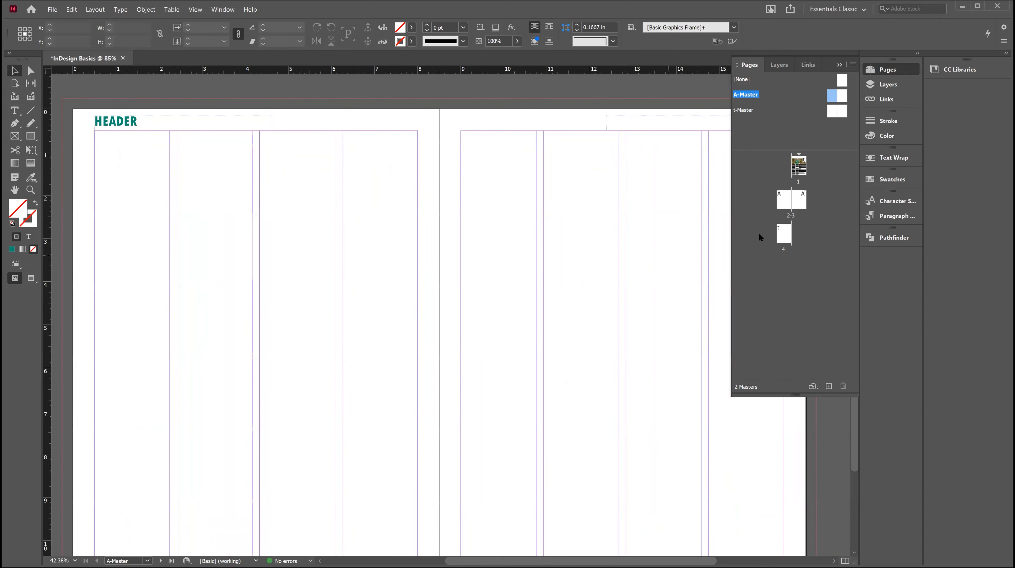
double_click(784, 200)
left_click_drag(346, 237, 53, 273)
left_click_drag(426, 243, 399, 243)
key("ctrl+minus")
key("ctrl+minus")
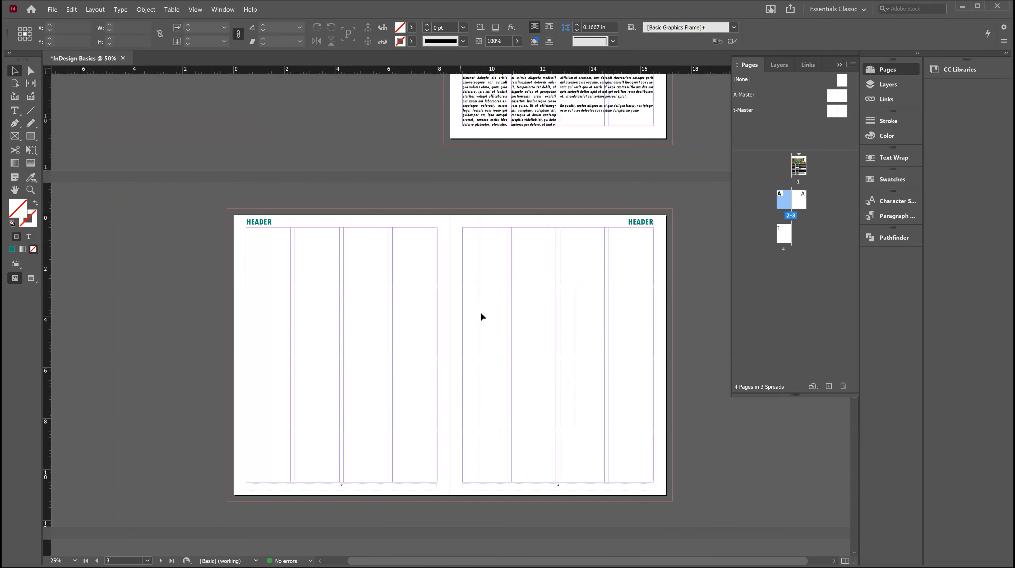
- Cut the photo and all body text frames from page 1
left_click_drag(495, 321, 489, 292)
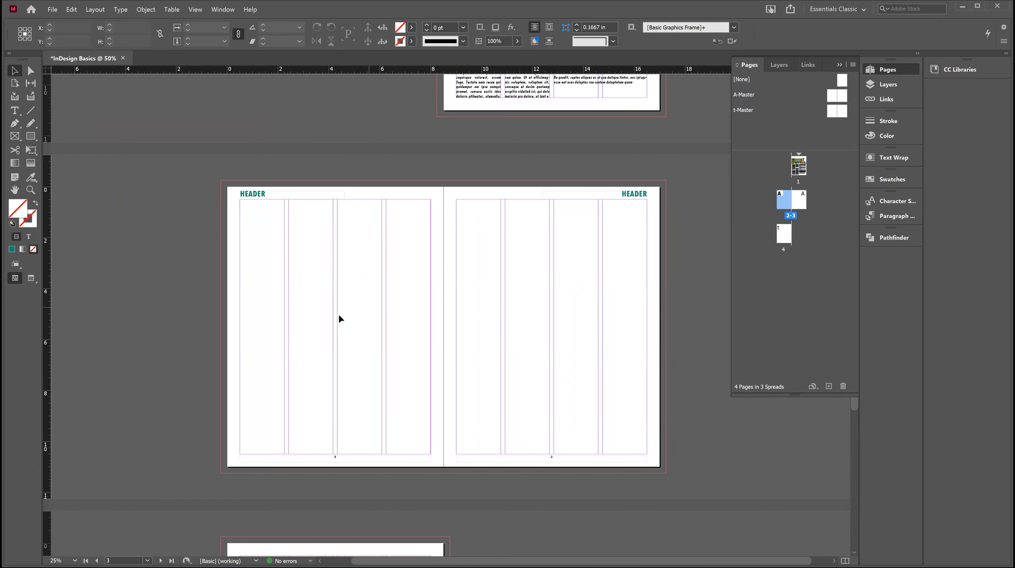
scroll(676, 287, "up", 5)
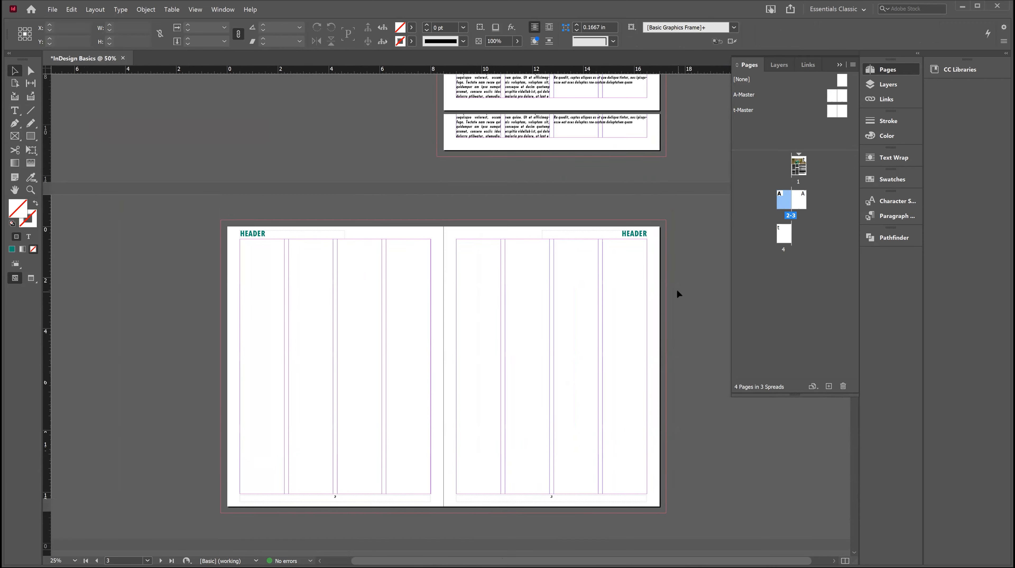
scroll(674, 296, "up", 2)
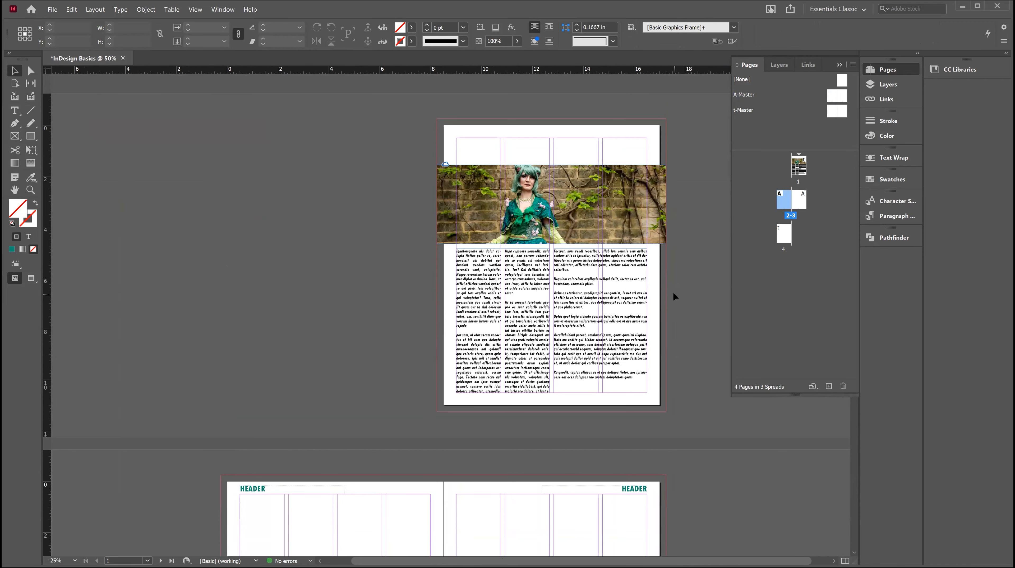
left_click_drag(427, 122, 710, 361)
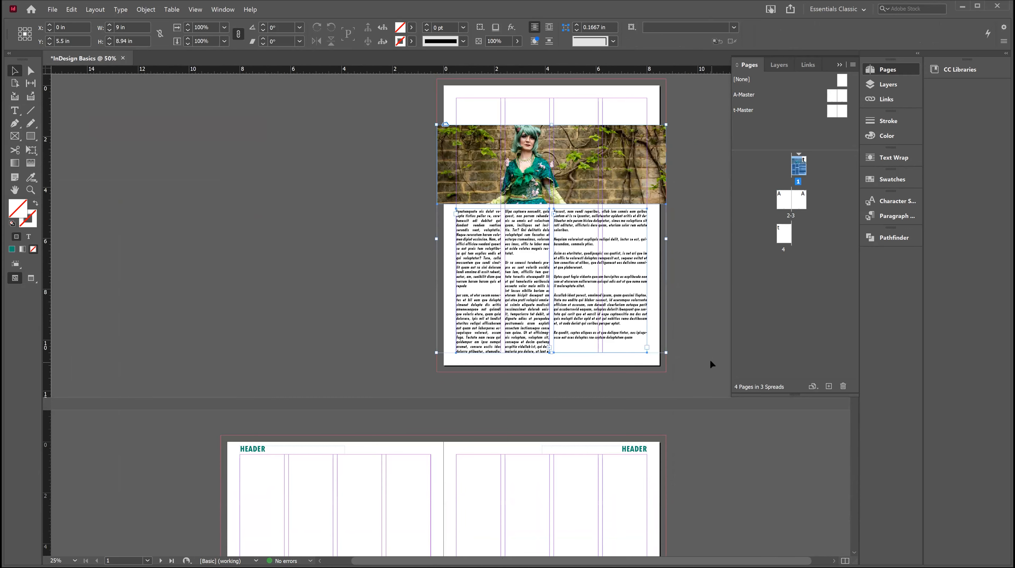
key("ctrl+x")
- Paste the cut photo and text frames in place on page 3 of the spread
scroll(376, 371, "down", 5)
left_click(329, 367)
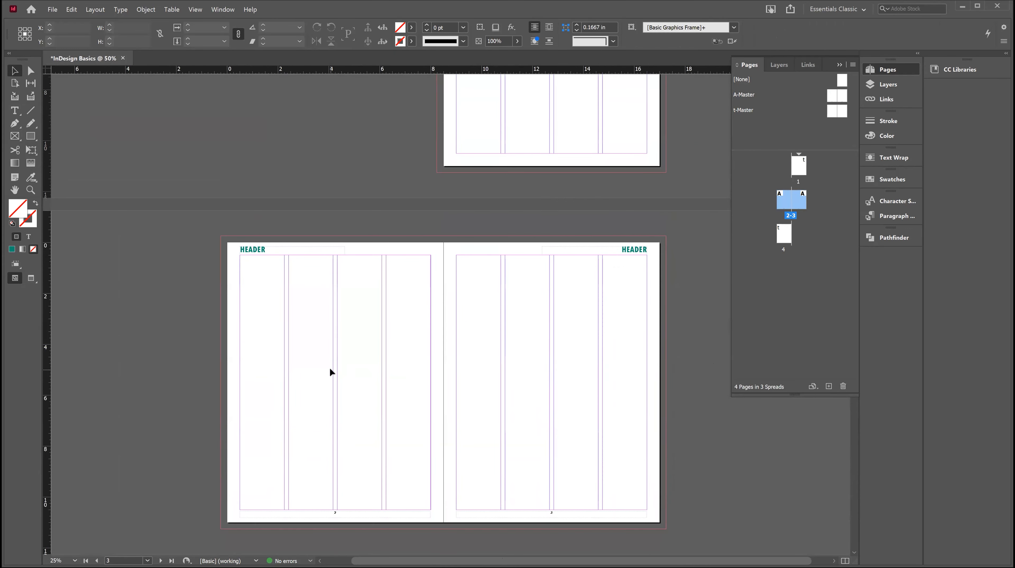
key("ctrl+v")
key("Delete")
left_click(52, 10)
mouse_move(70, 9)
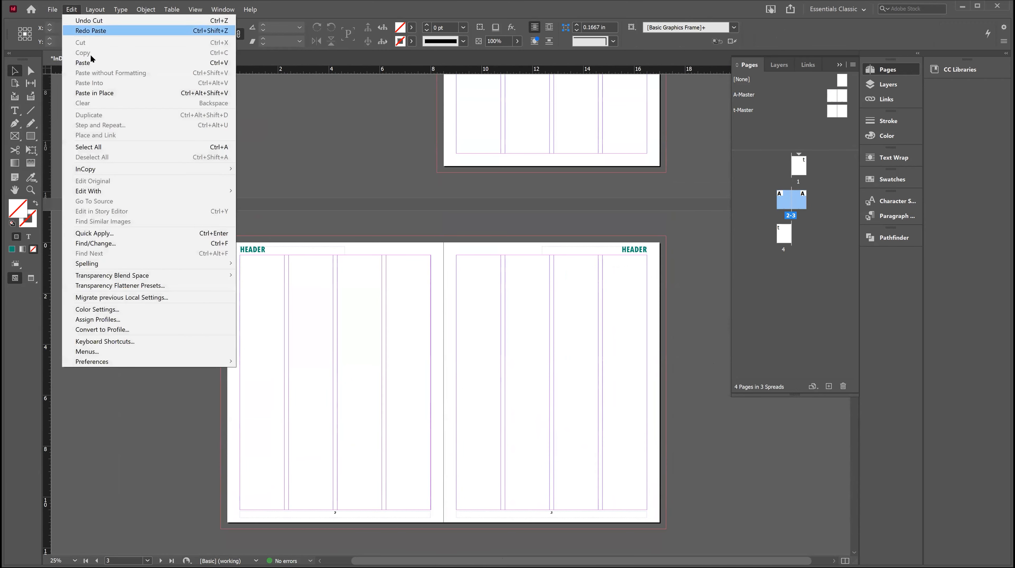
left_click(99, 93)
left_click(469, 256)
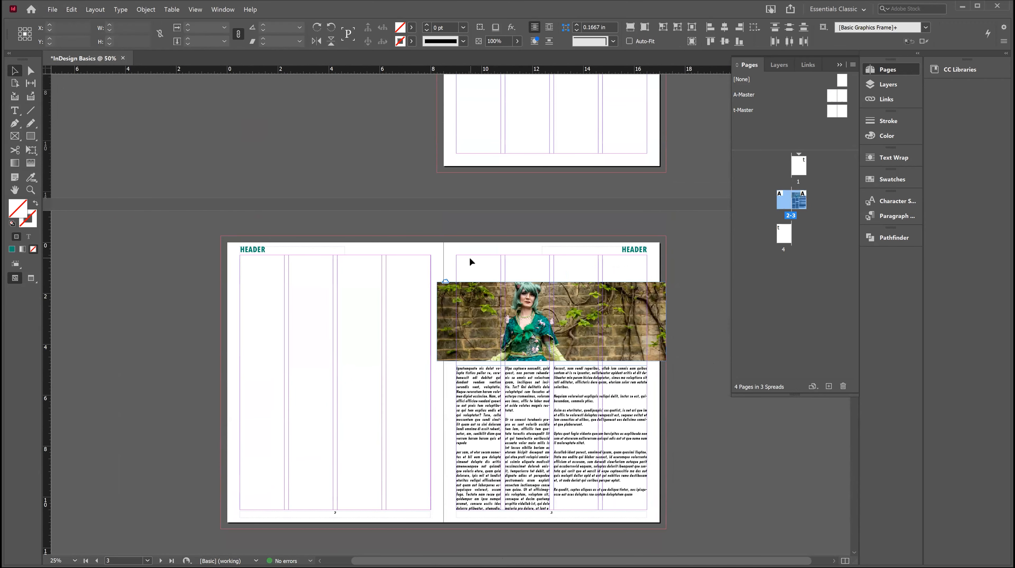
- Draw an empty graphic frame of 9 by 11.5 in over page 1, reaching the bleed edges
scroll(477, 230, "up", 5)
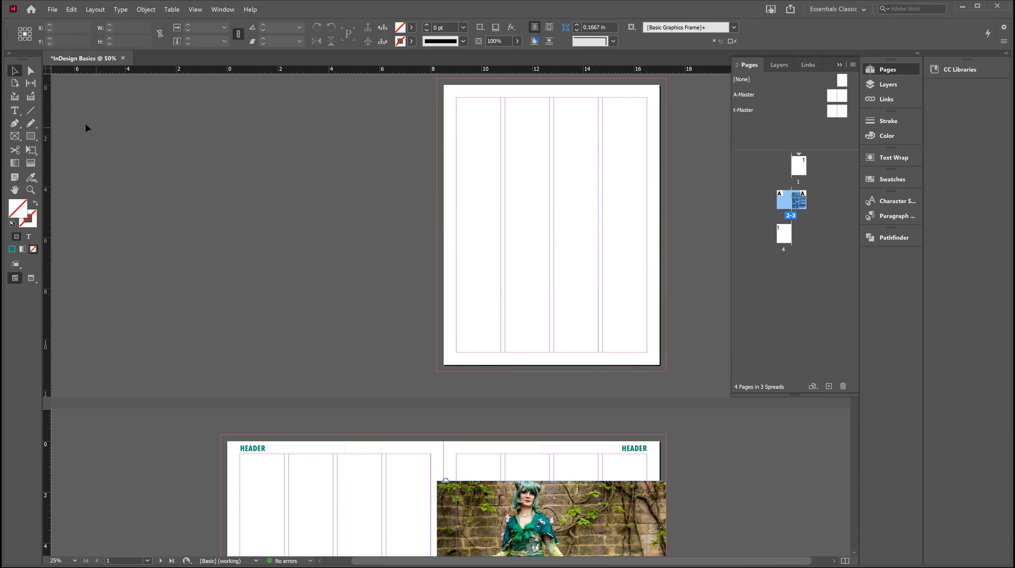
left_click(15, 135)
left_click_drag(434, 83, 666, 371)
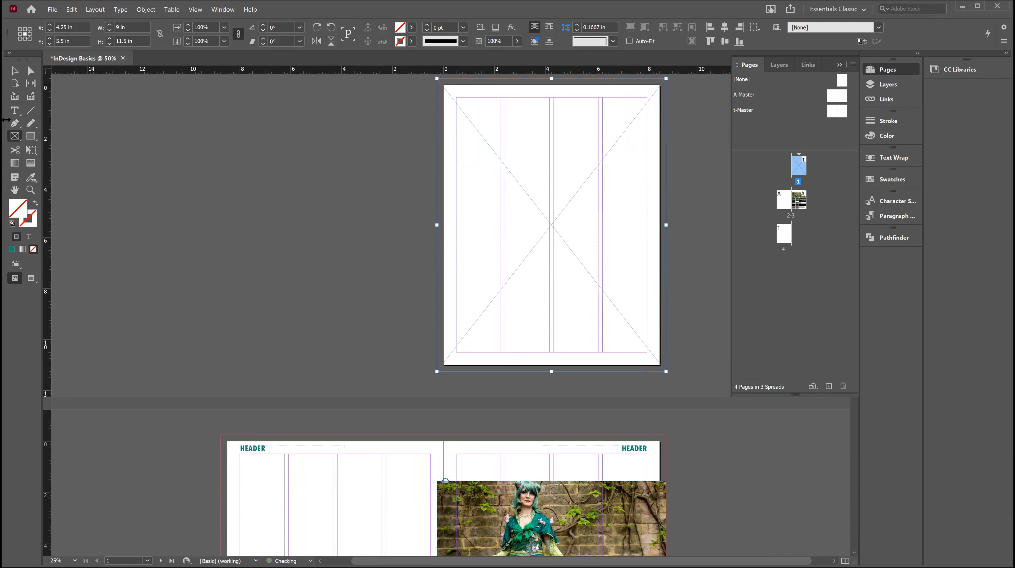
- Add a margin-wide text frame about 1.9 in high near the top of page 1, reading TITTLE, centred at 72 pt
left_click_drag(456, 115, 647, 163)
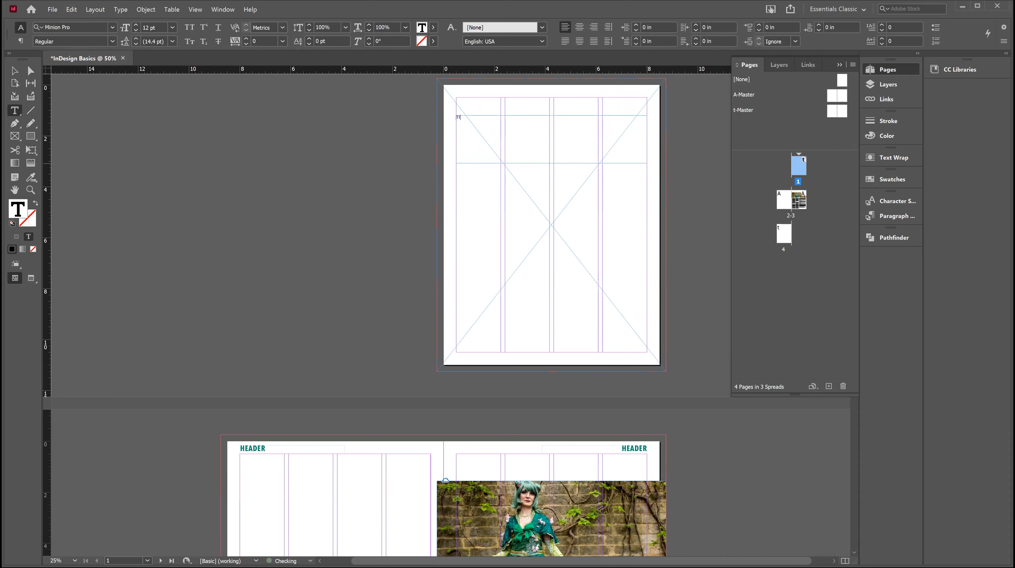
key("ctrl+a")
left_click(169, 29)
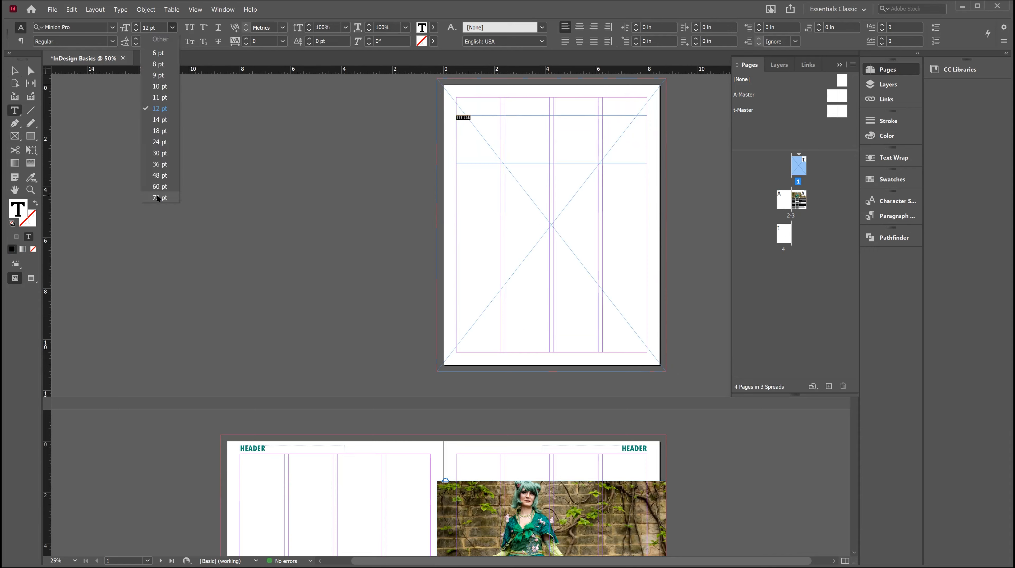
left_click(158, 197)
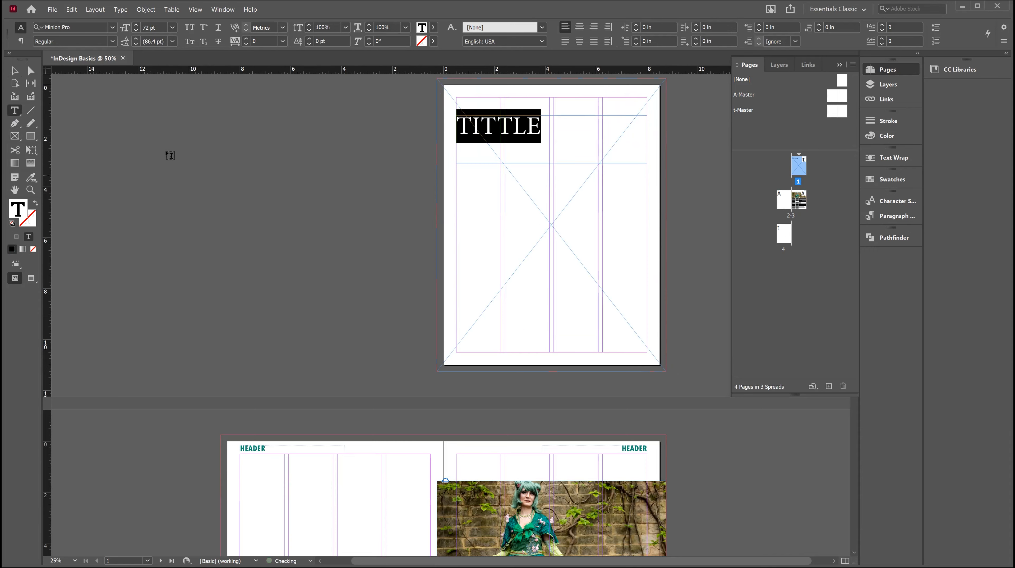
left_click(579, 27)
left_click(15, 75)
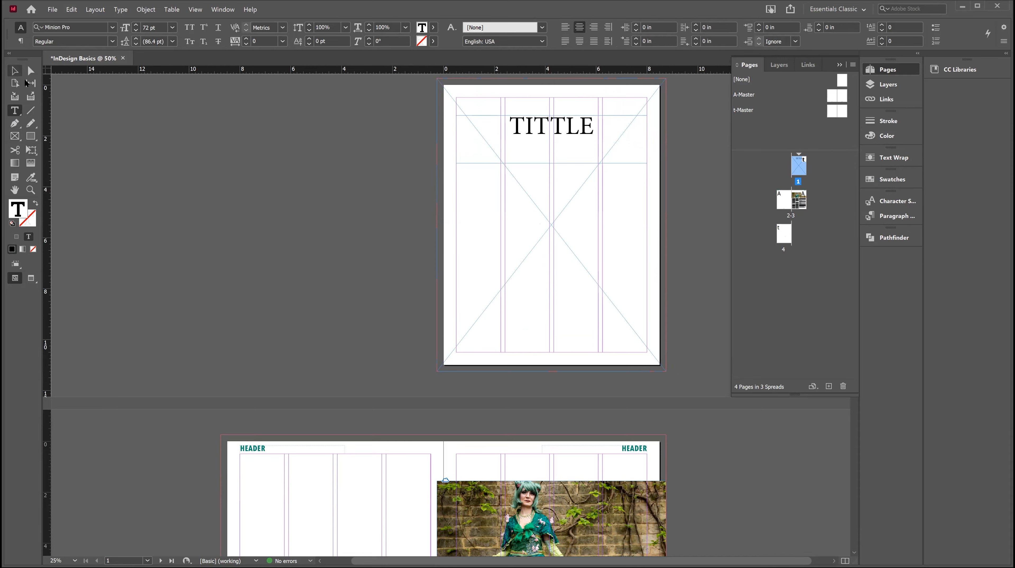
left_click(131, 122)
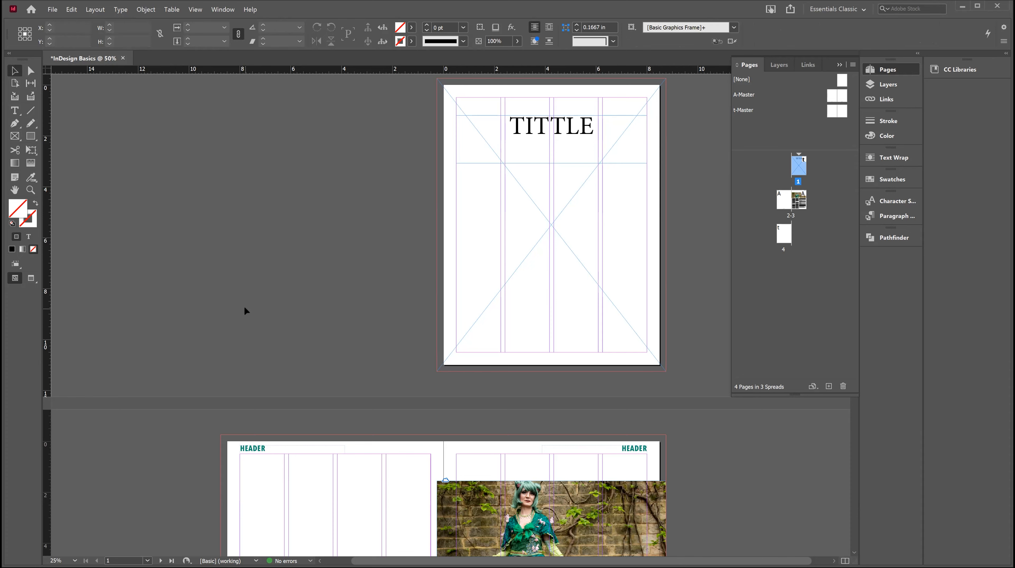
- Replace the title text on page 1 with COVER PAGE
double_click(571, 131)
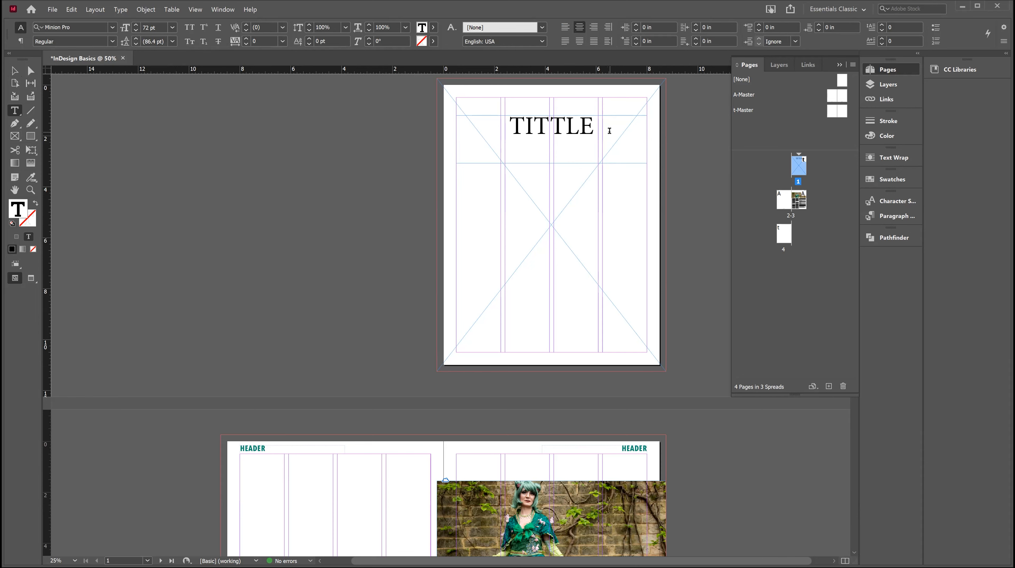
left_click_drag(610, 131, 414, 130)
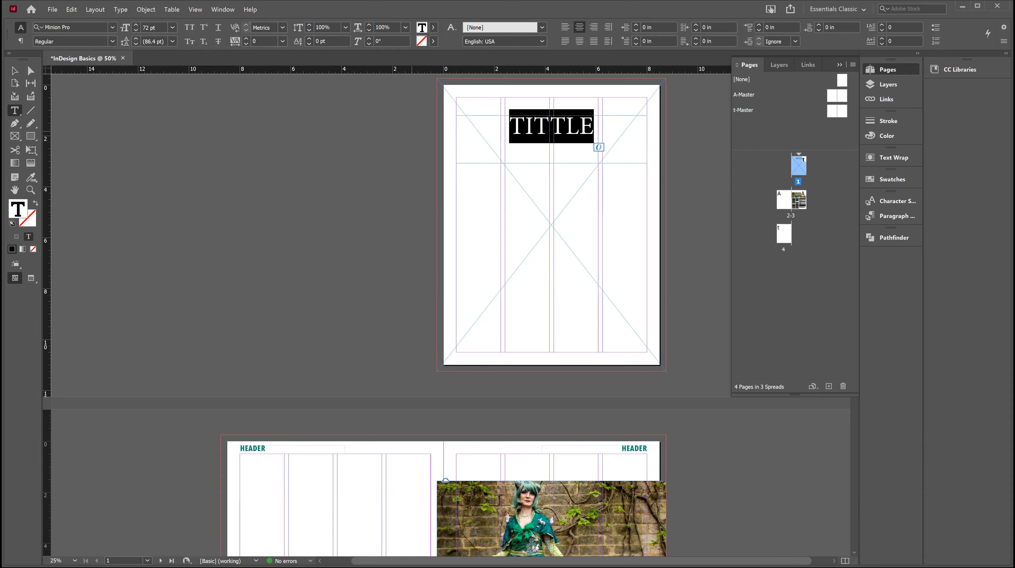
type("COVER")
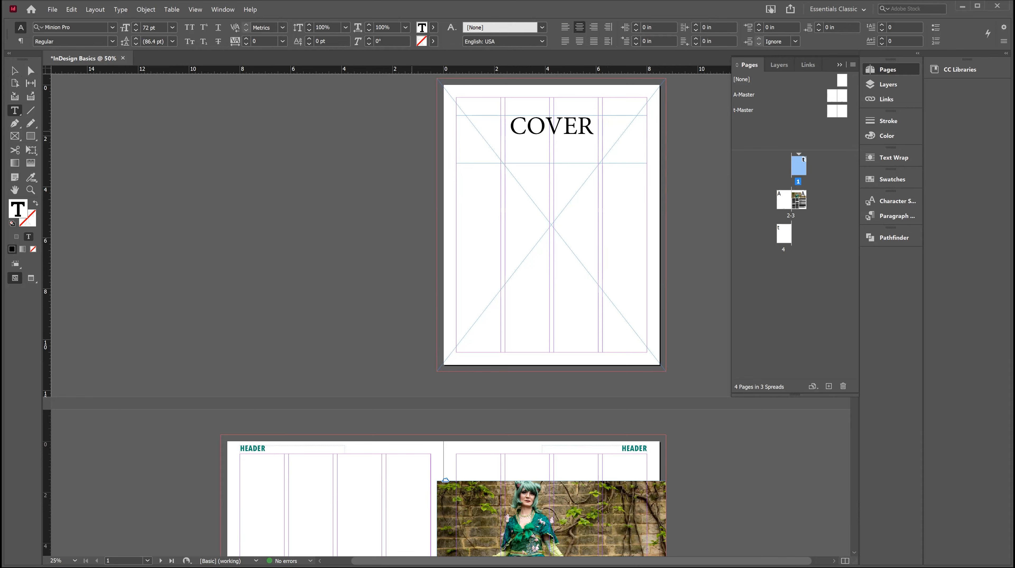
type("PAGE")
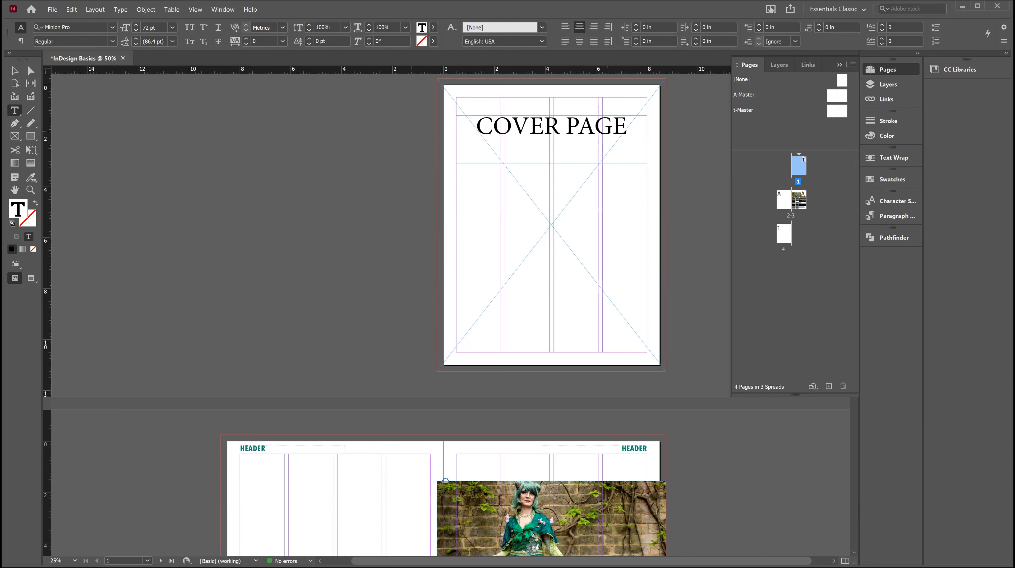
left_click(15, 71)
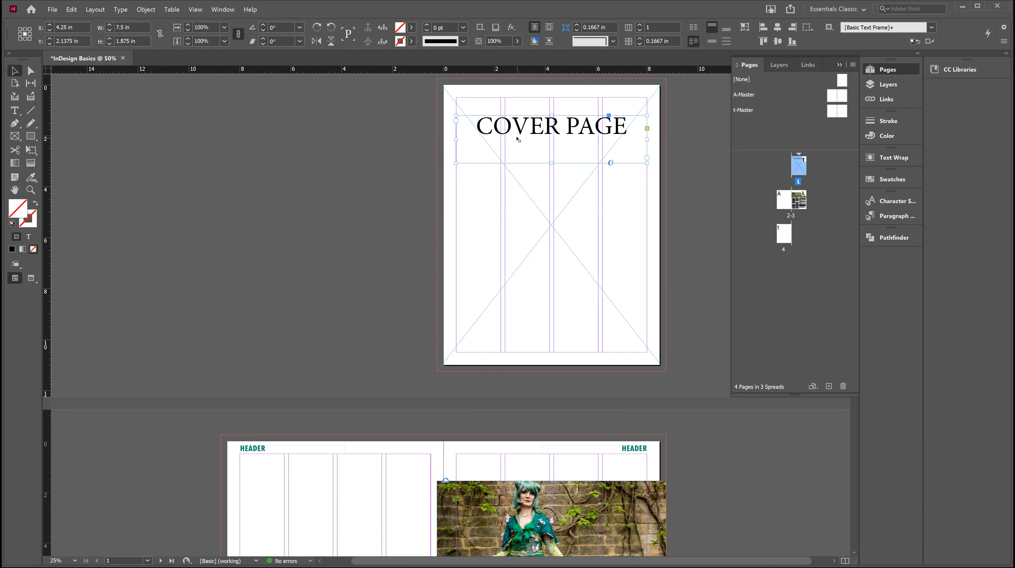
- Place a copy of the COVER PAGE text frame near the top of page 4, between the side margins
double_click(781, 240)
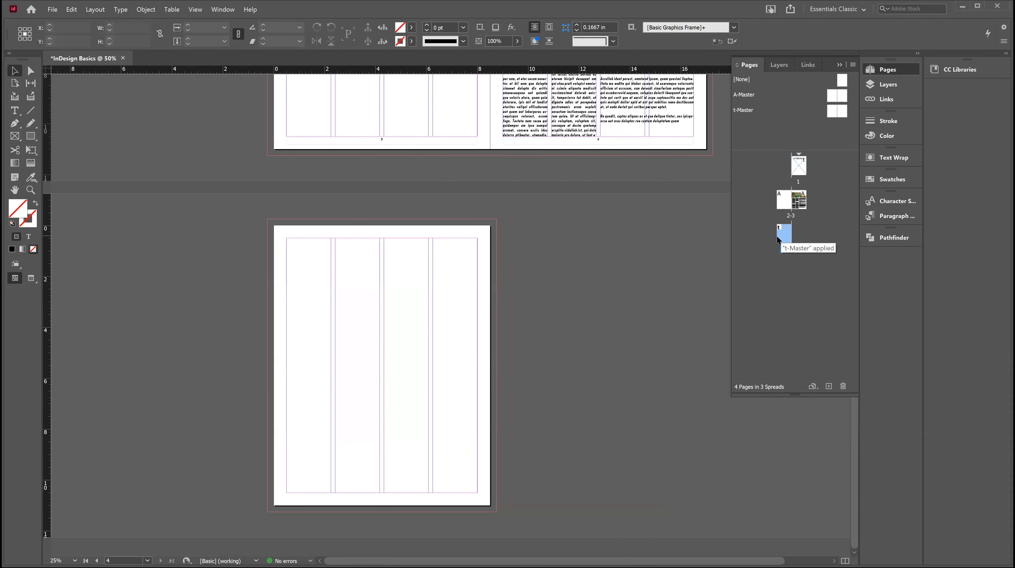
left_click(71, 10)
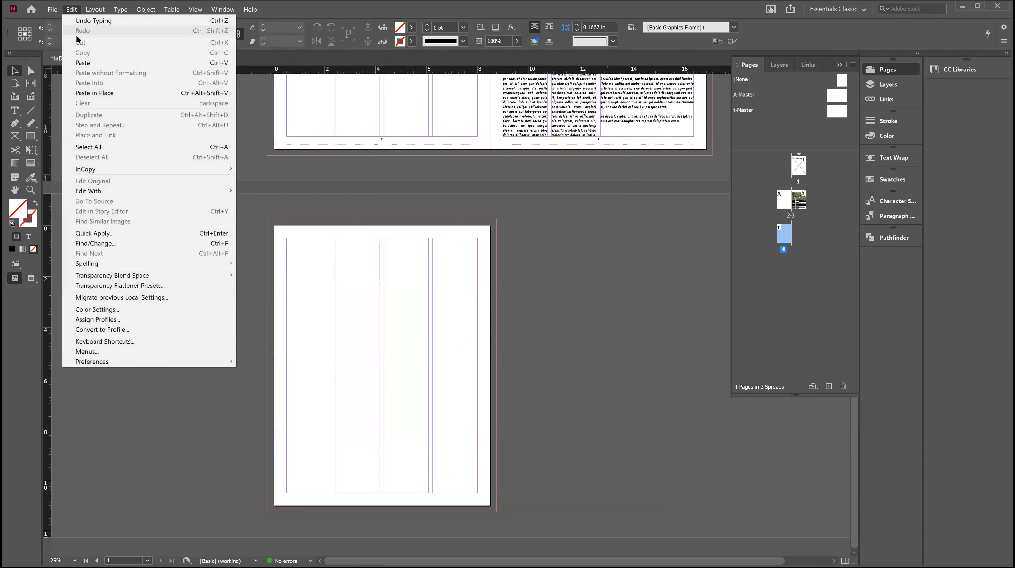
left_click(104, 94)
left_click_drag(576, 272, 356, 272)
- Replace the text in page 4's title frame with BACK PAGE
double_click(356, 270)
key("ctrl+a")
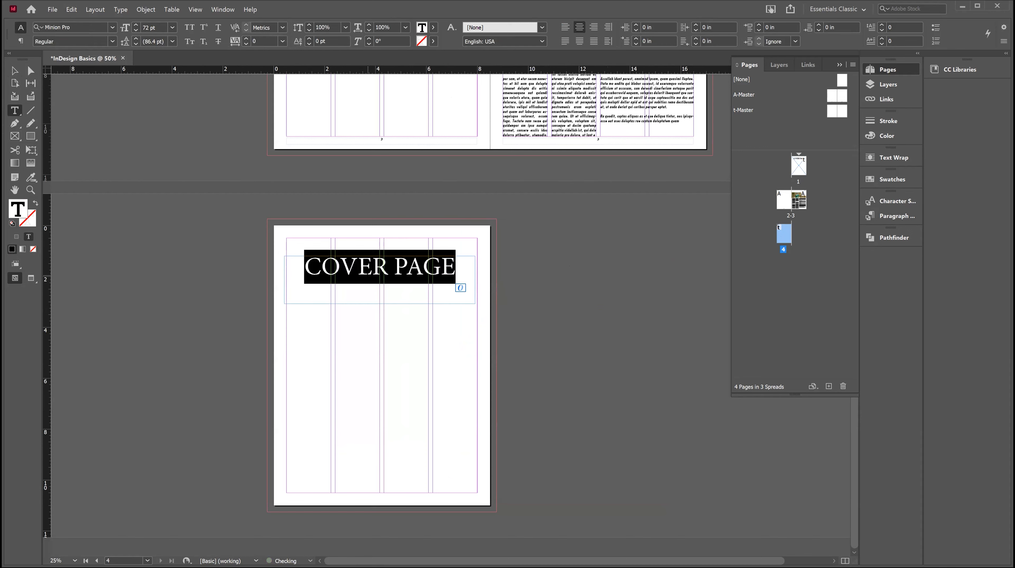
type("BACK PAGE")
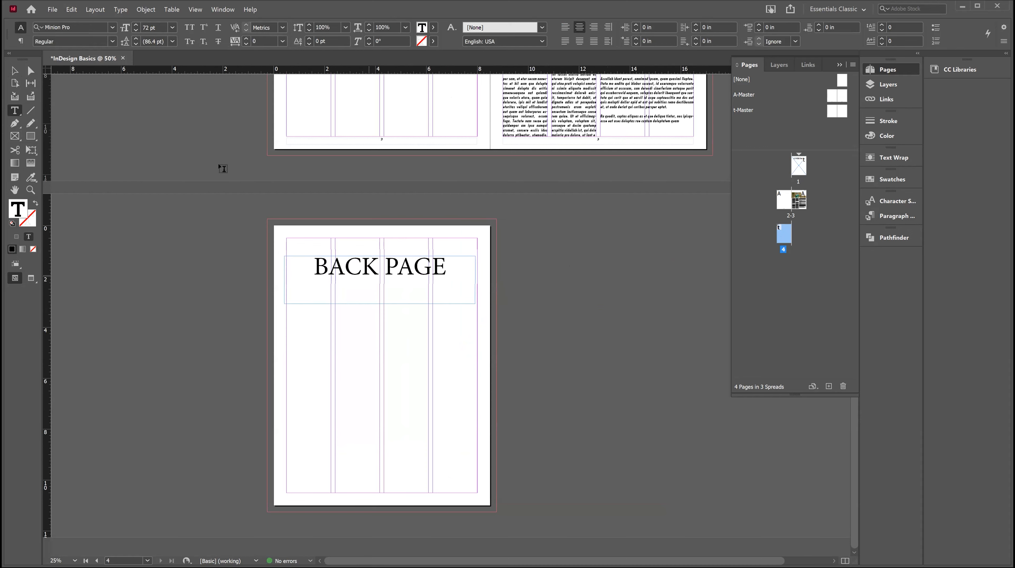
left_click(15, 70)
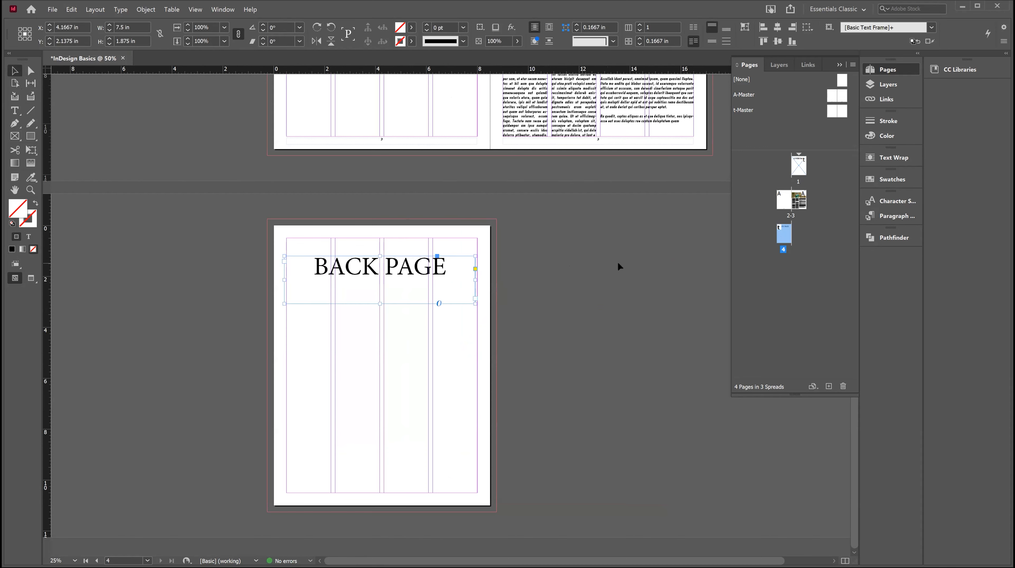
left_click(690, 253)
- Change the font of all body text on page 3 to Century Gothic
double_click(799, 165)
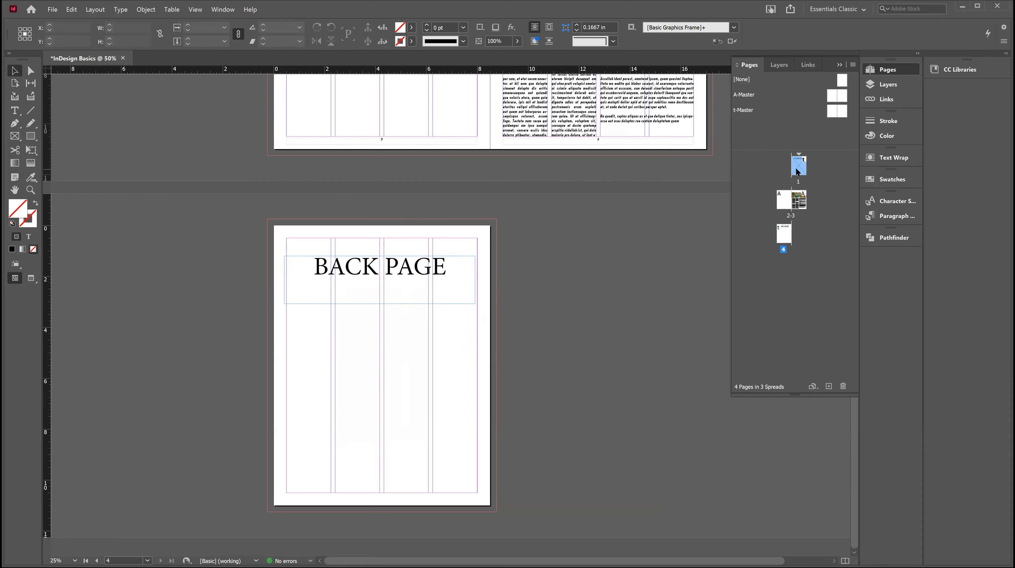
scroll(560, 310, "down", 6)
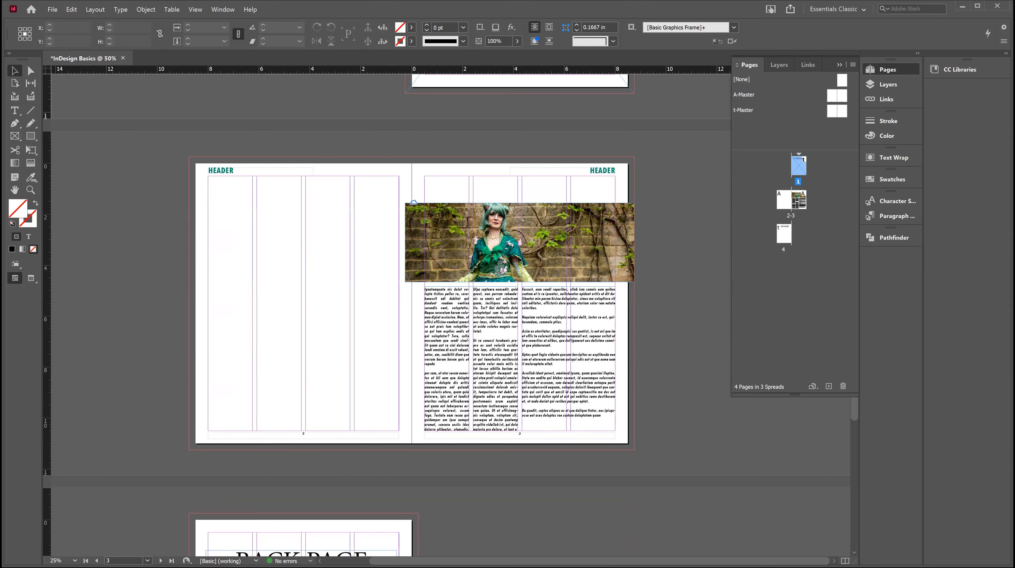
key("ctrl+equal")
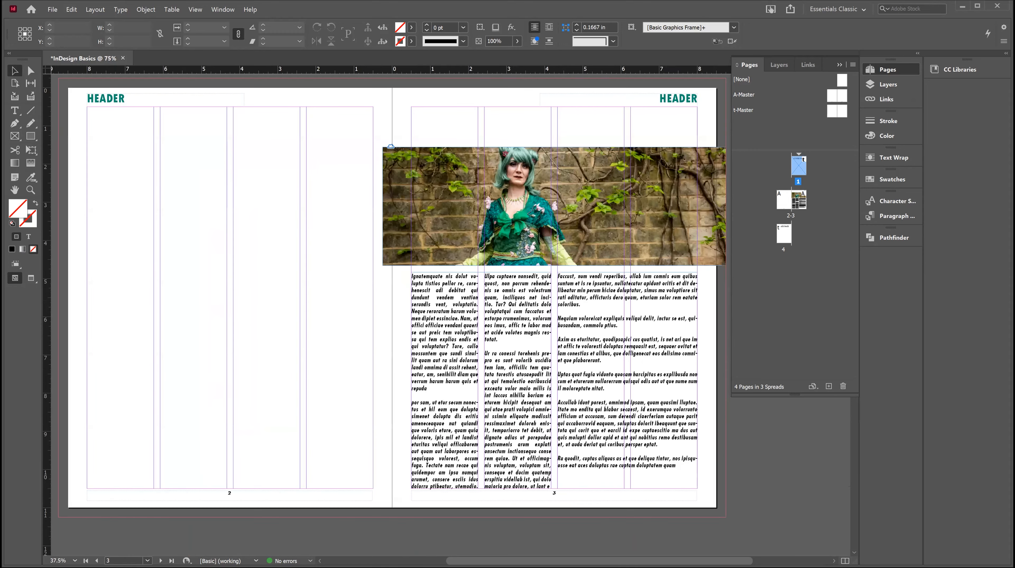
key("ctrl+minus")
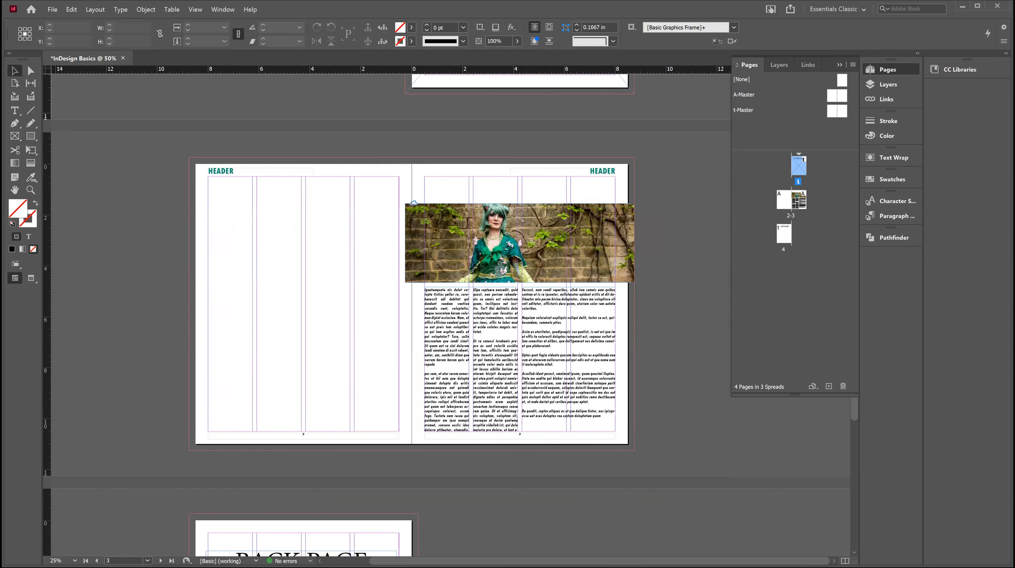
double_click(525, 362)
key("ctrl+a")
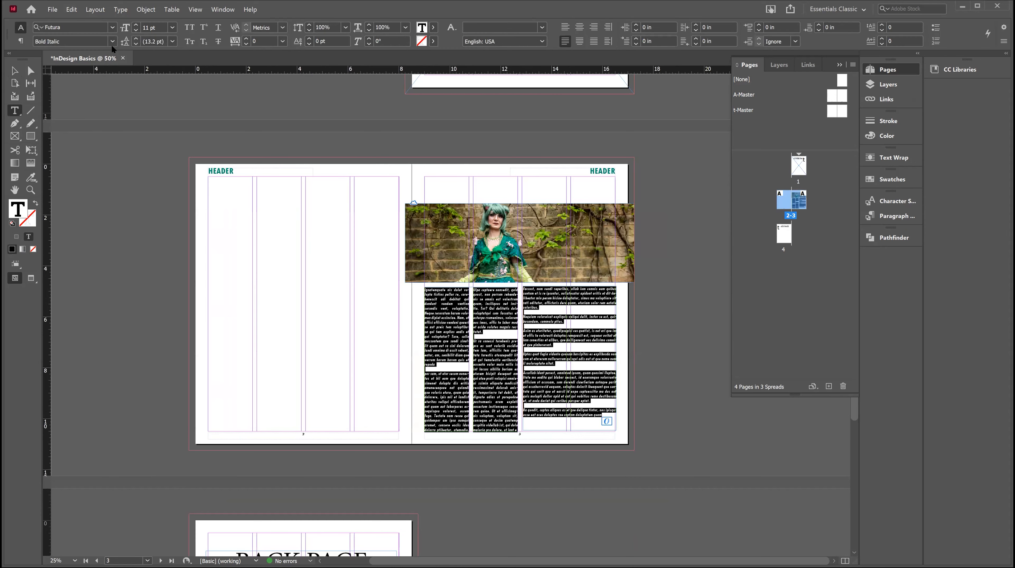
left_click(112, 41)
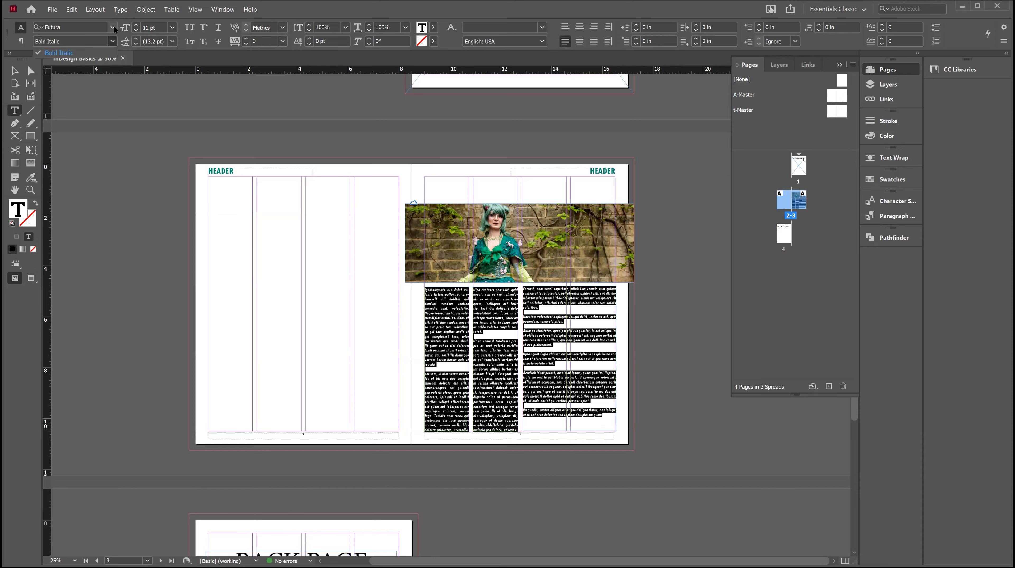
left_click(112, 27)
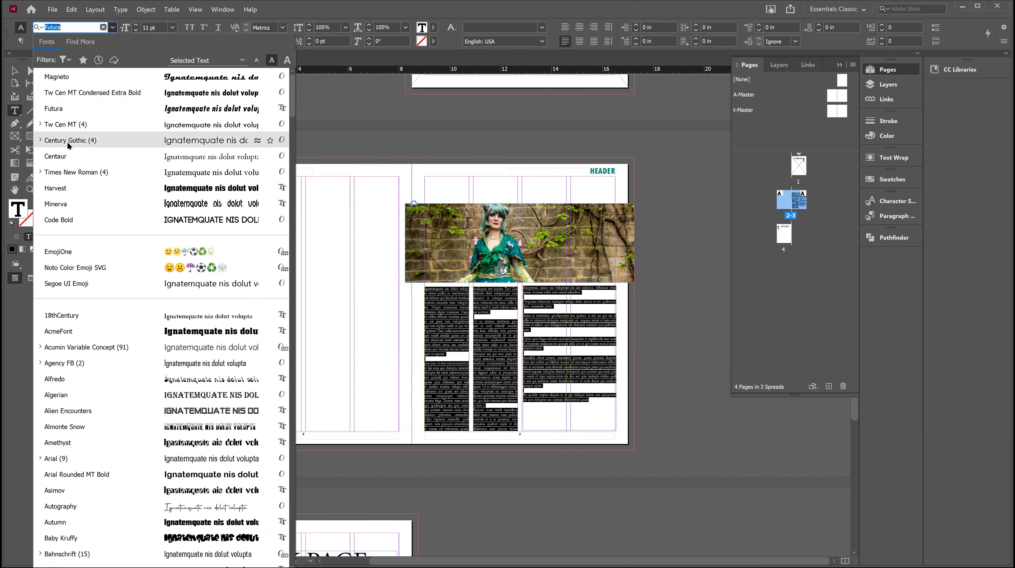
left_click(66, 140)
- Set the font style of page 3's body text to Regular and deselect it
key("Tab")
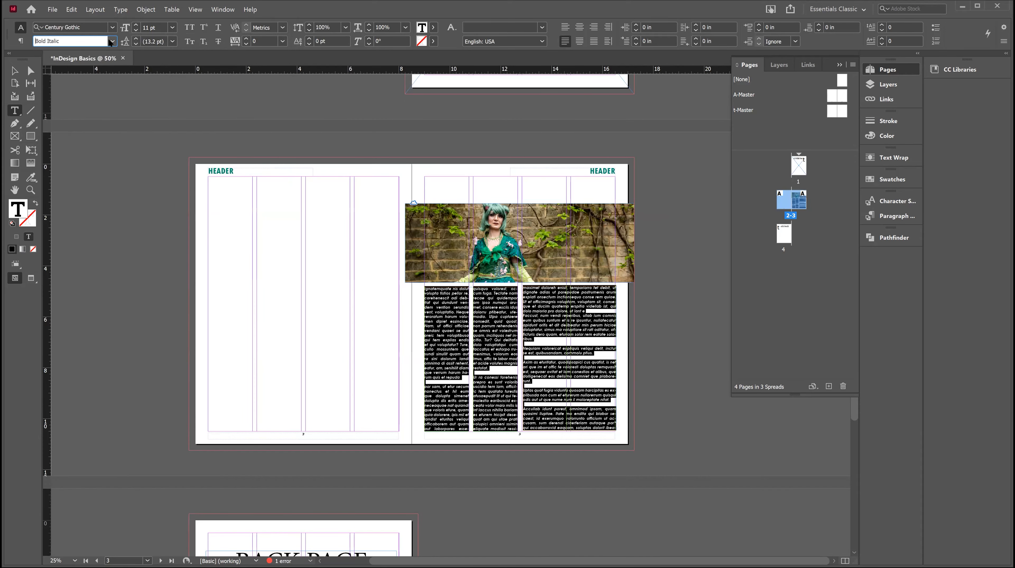
left_click(89, 51)
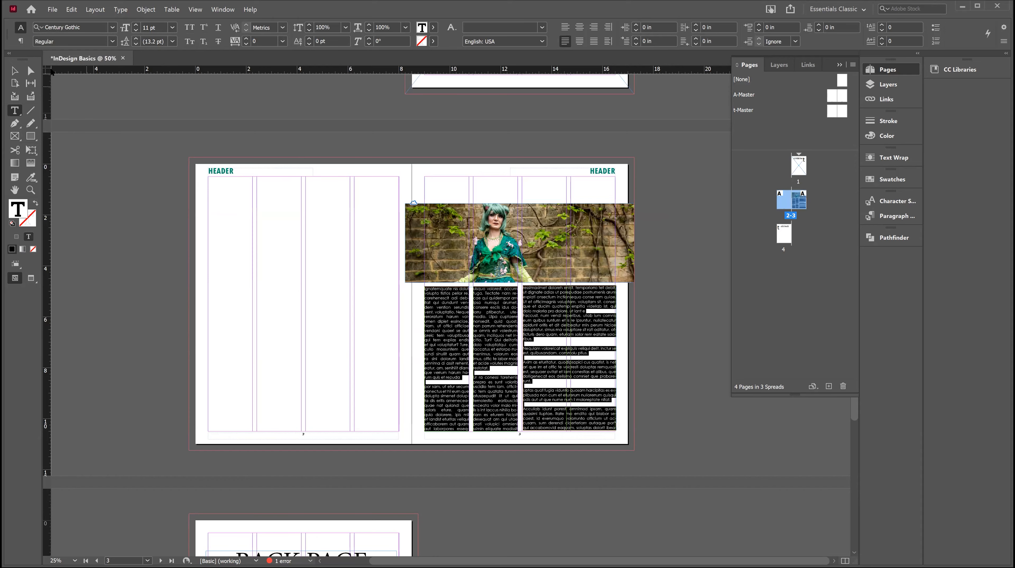
left_click(15, 71)
left_click(359, 344)
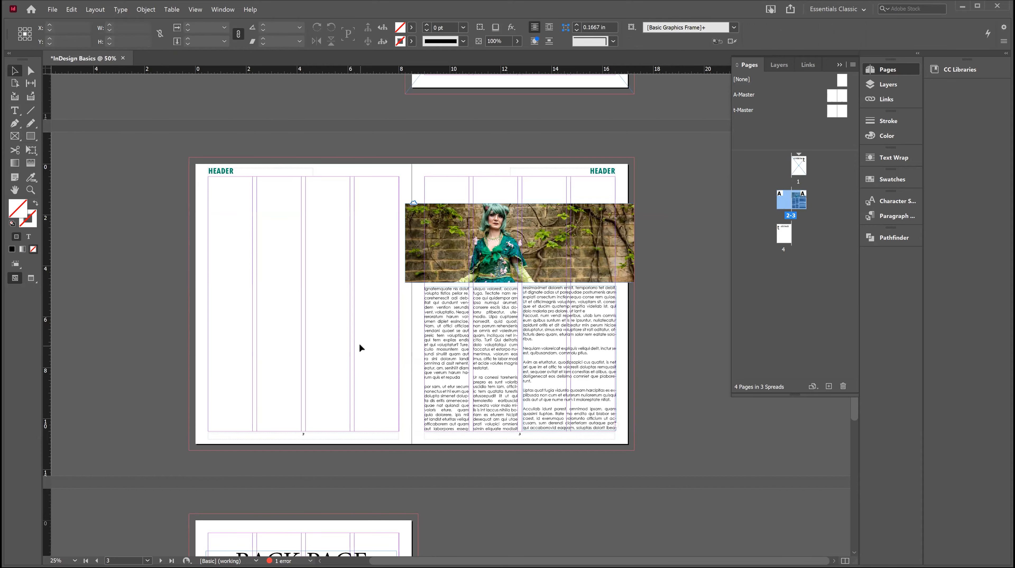
key("ctrl+equal")
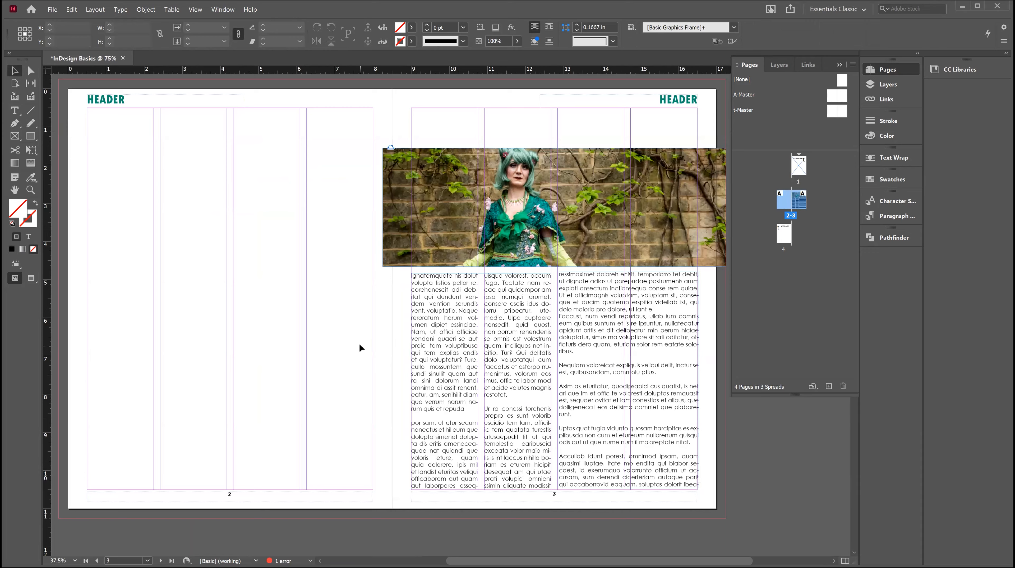
- Resize page 3's photo frame from its inner side to meet the spine, making it 8.75 in wide
left_click_drag(542, 299, 399, 319)
left_click(279, 247)
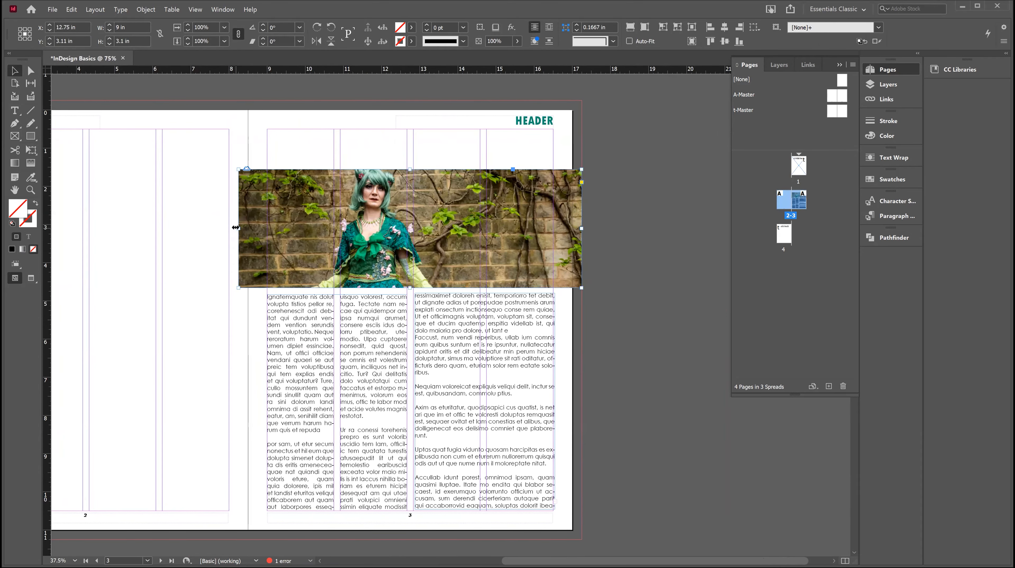
left_click_drag(238, 227, 458, 261)
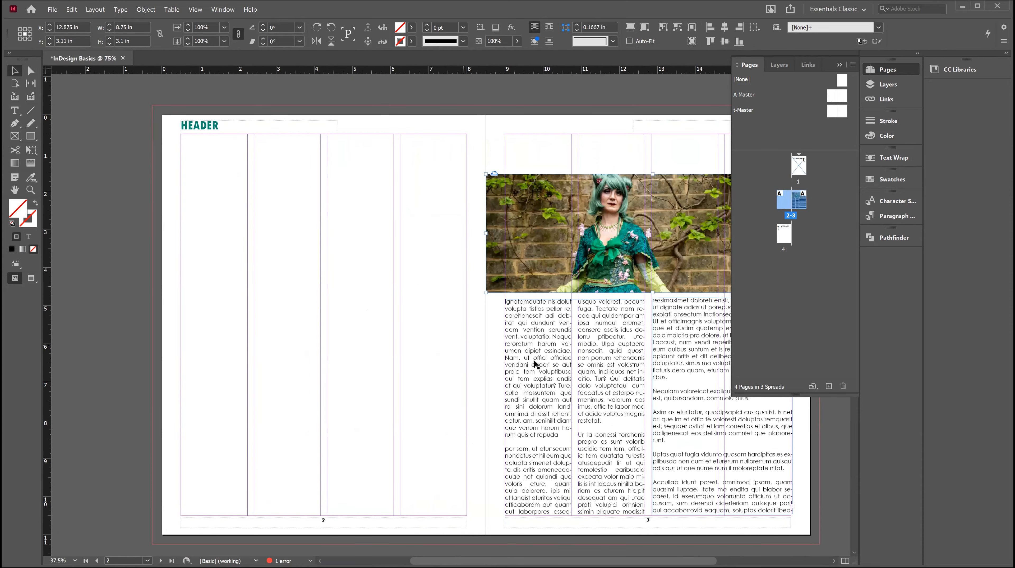
- Move page 3's two-column text frame slightly up against the photo and preview the spread without guides
left_click(546, 369)
left_click_drag(545, 369, 545, 362)
left_click(433, 358)
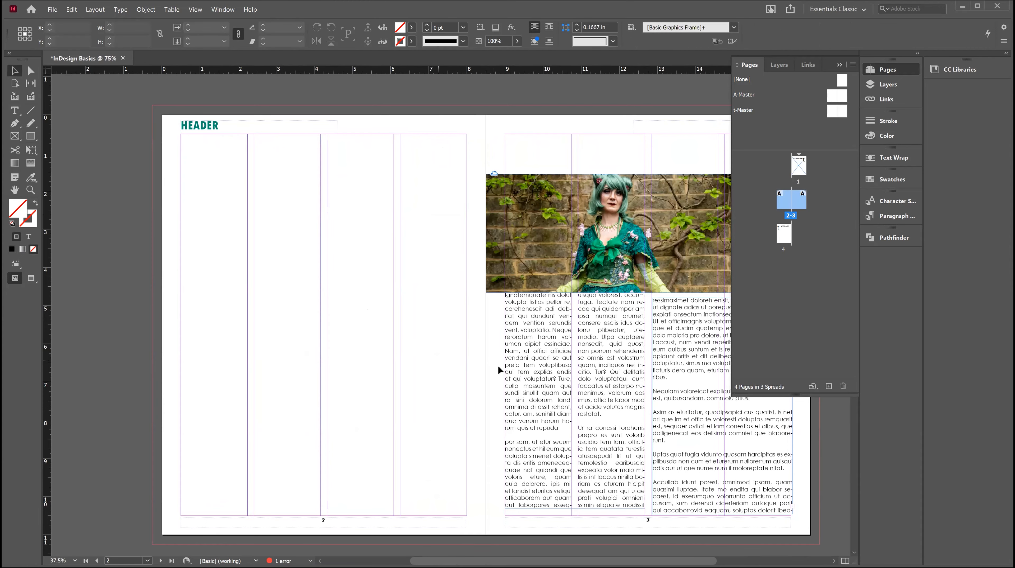
left_click_drag(404, 369, 395, 371)
key("w")
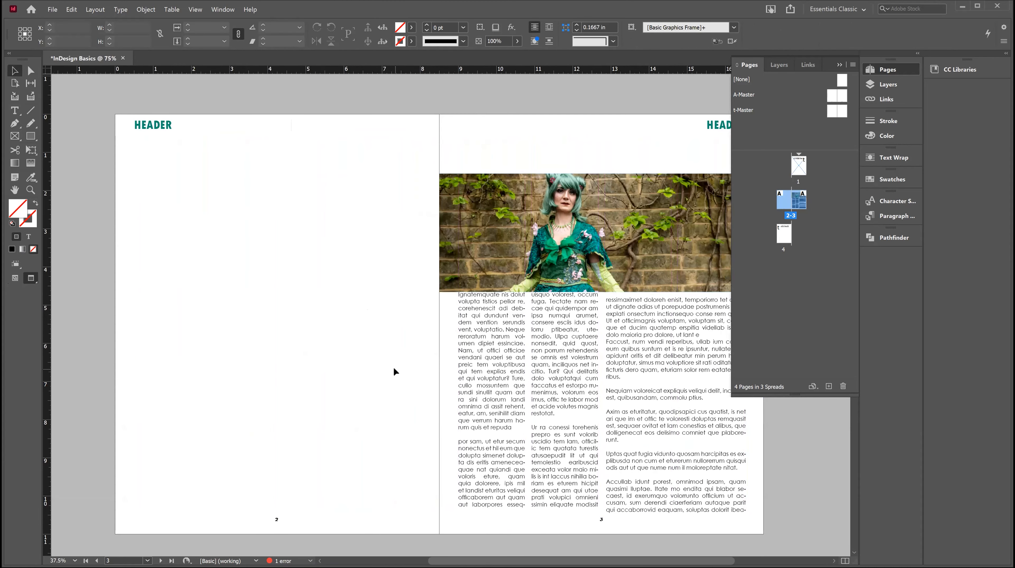
- Move the two-column text frame against the spine and back to page 3's inner margin, just below the photo
left_click_drag(461, 358, 446, 365)
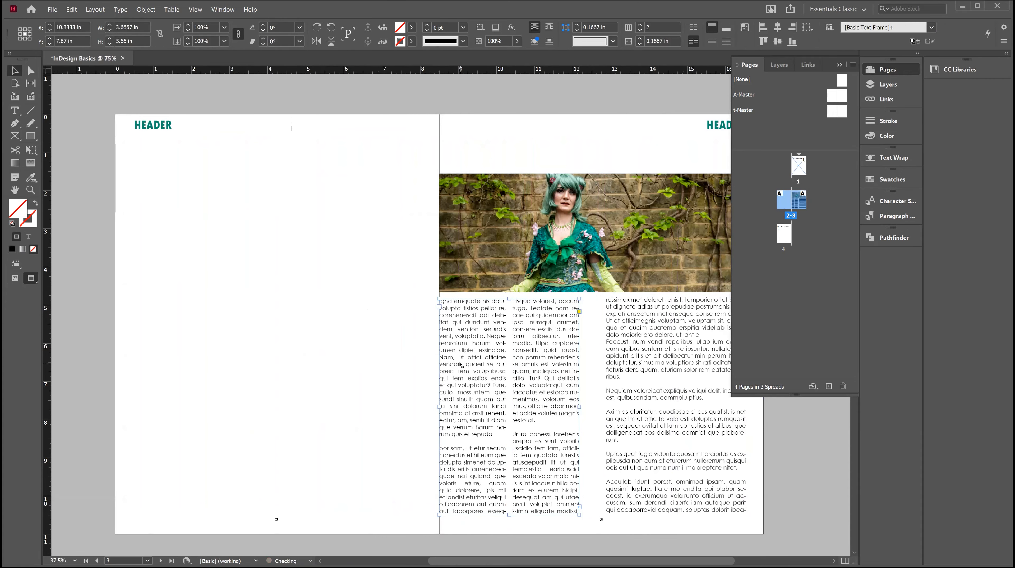
left_click(372, 366)
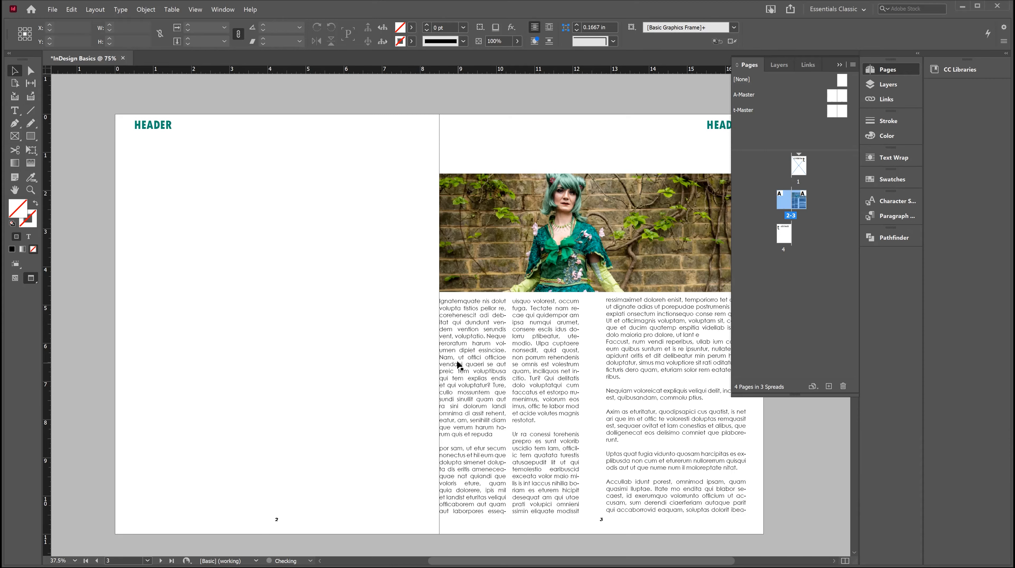
left_click_drag(440, 364, 458, 364)
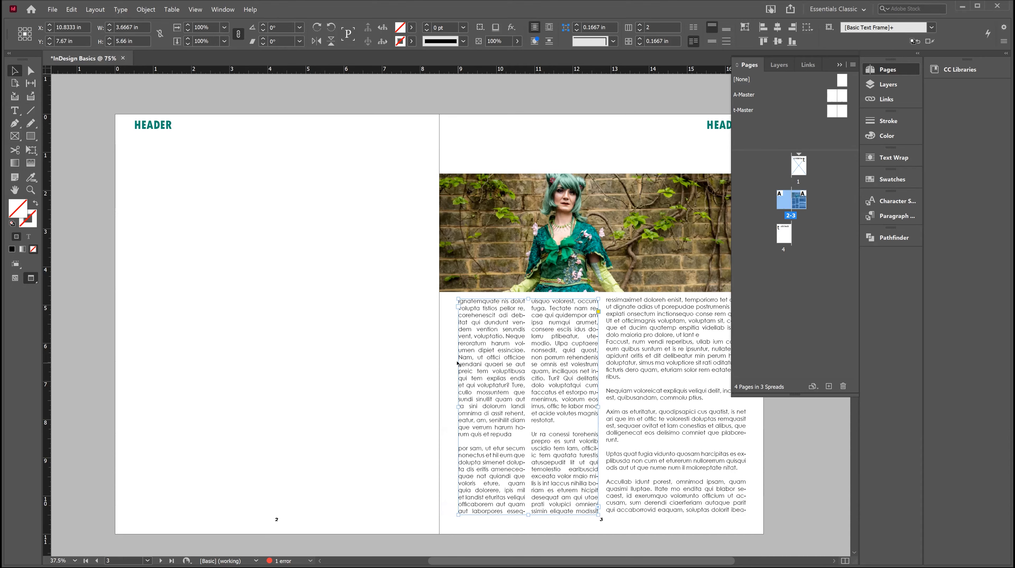
- Turn off hyphenation and left-align all of page 3's body text
triple_click(472, 359)
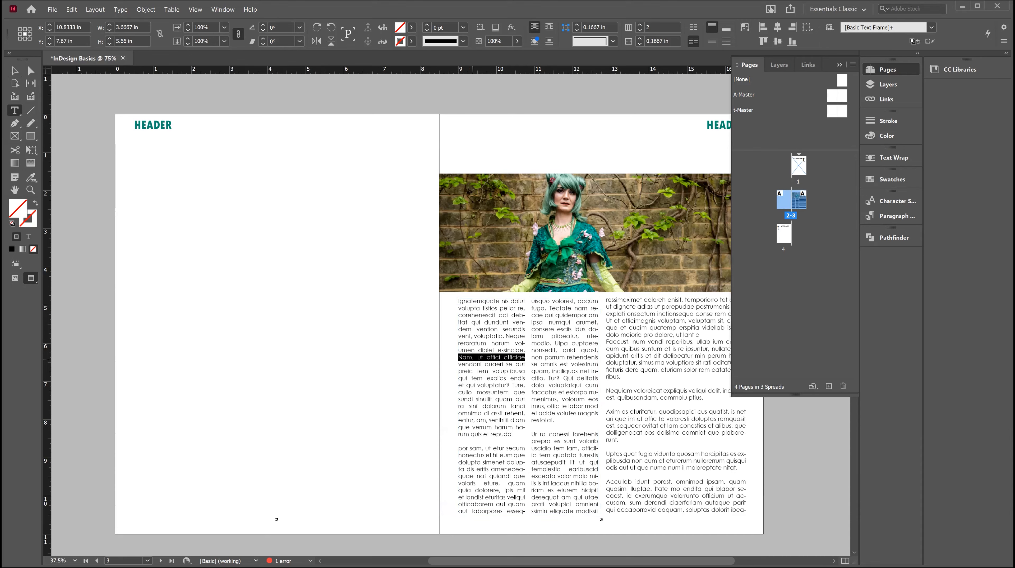
key("ctrl+a")
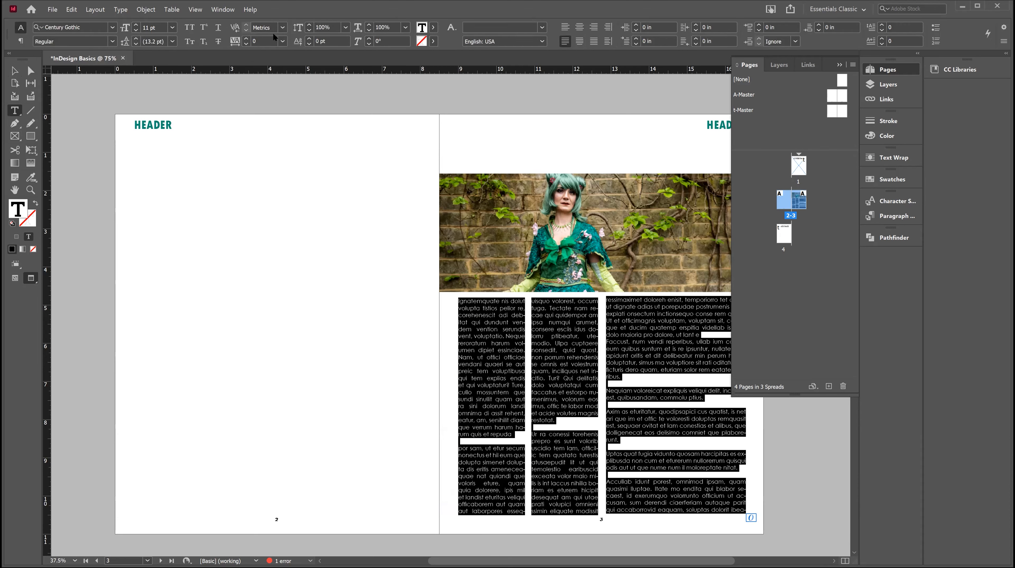
left_click(21, 41)
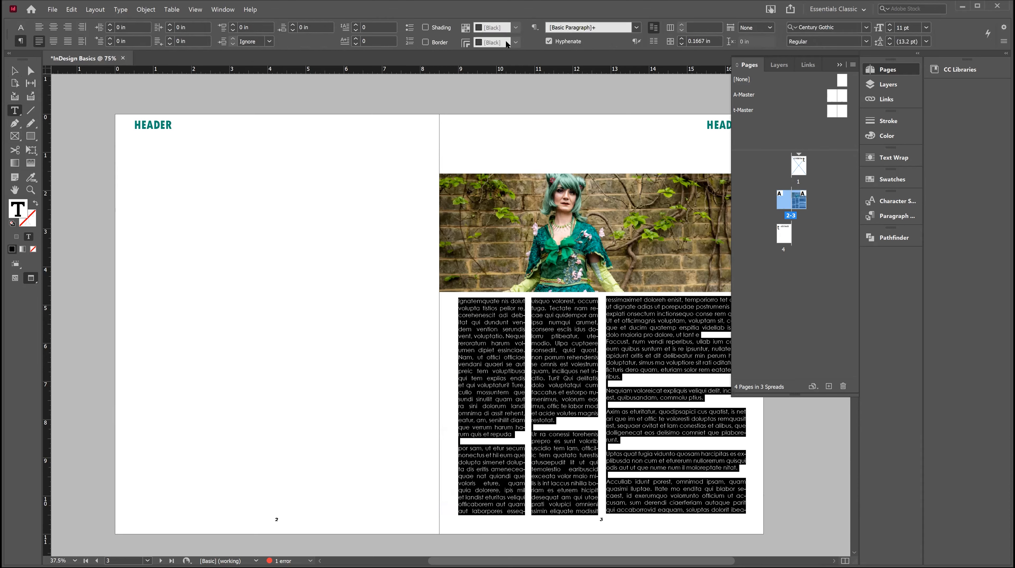
left_click(550, 41)
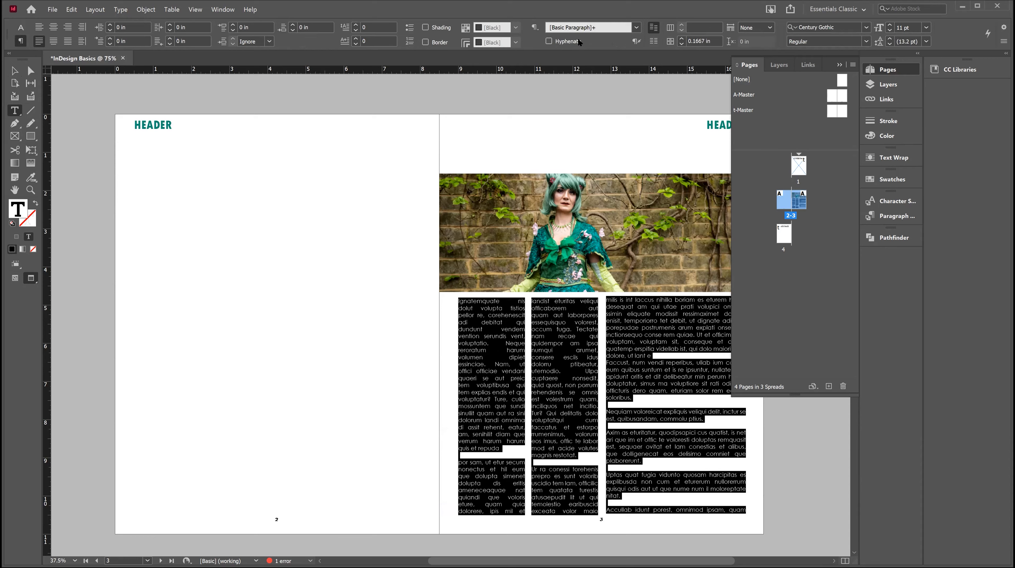
left_click(38, 27)
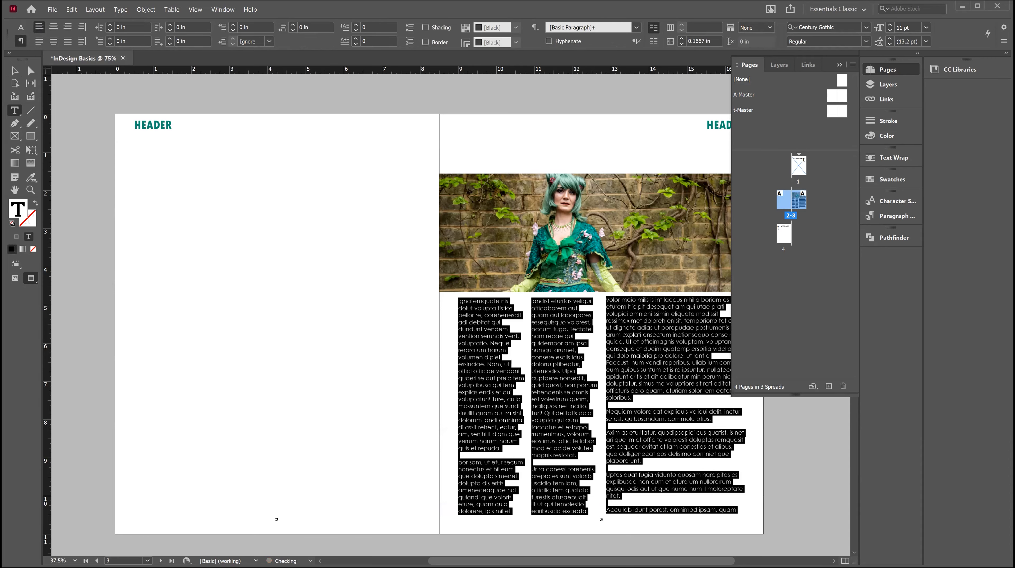
left_click(20, 27)
left_click(15, 70)
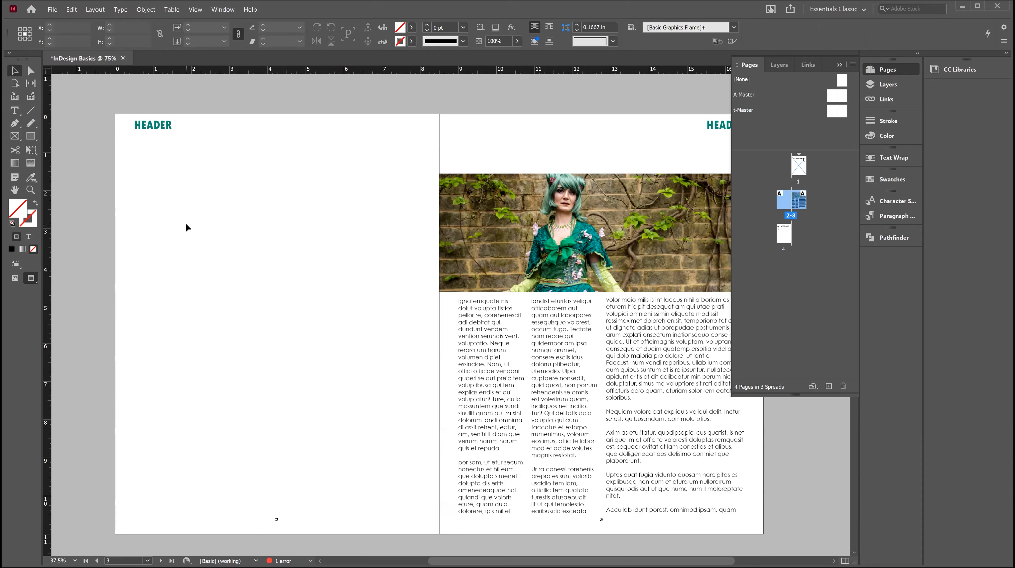
- Show the guides again, collapse the Pages panel and nudge page 3's single-column text frame onto the third column guide
left_click(15, 277)
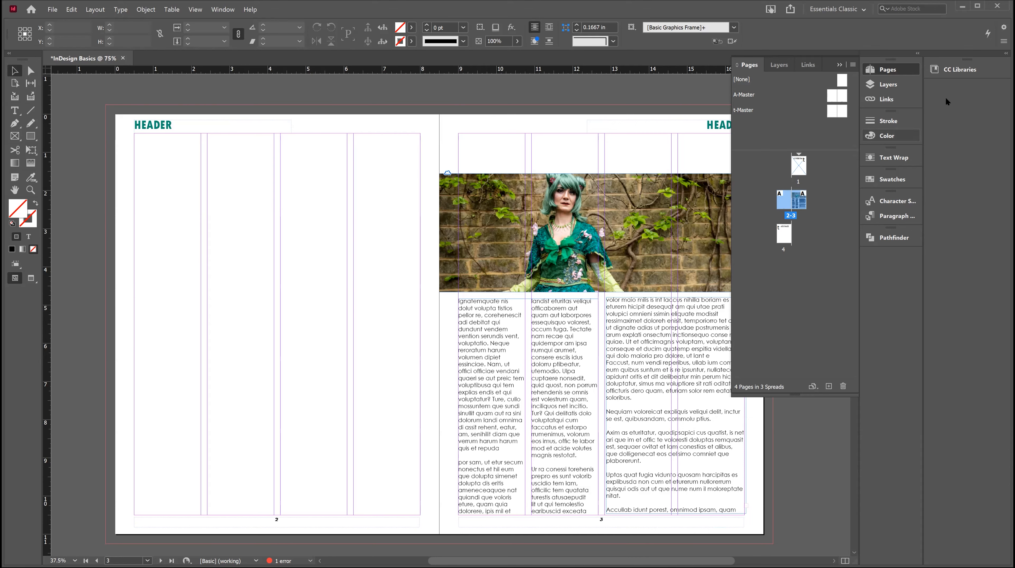
left_click(890, 71)
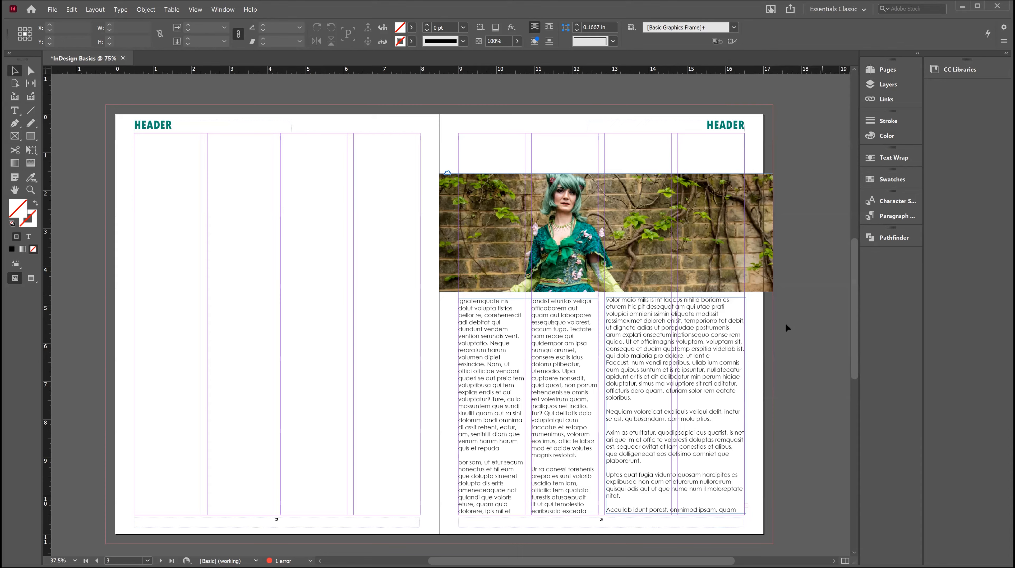
left_click(721, 348)
left_click_drag(677, 380, 674, 381)
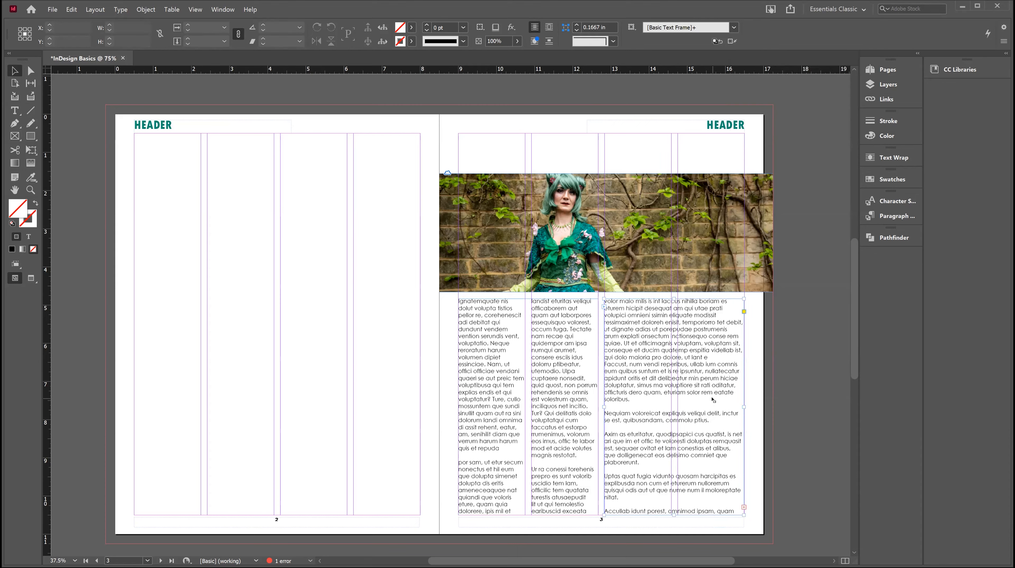
key("Down")
left_click(754, 396)
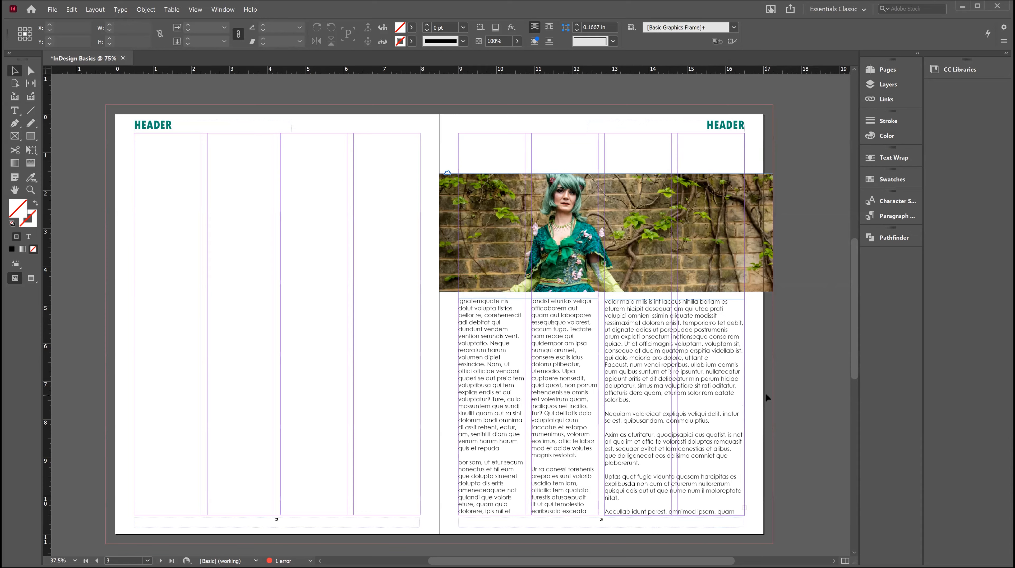
- Turn hyphenation back on for all of page 3's body text and deselect it
double_click(517, 363)
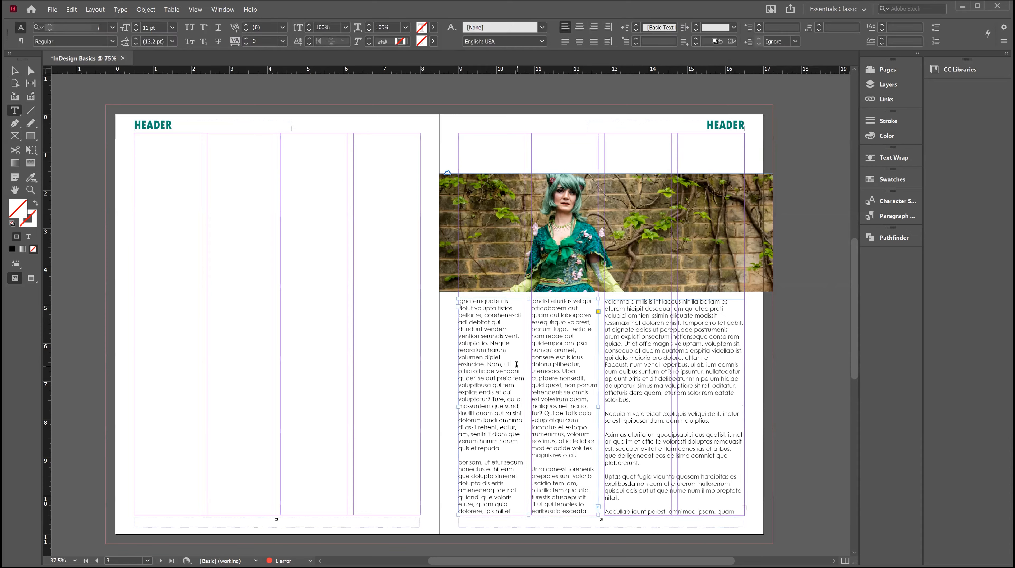
key("ctrl+a")
left_click(20, 41)
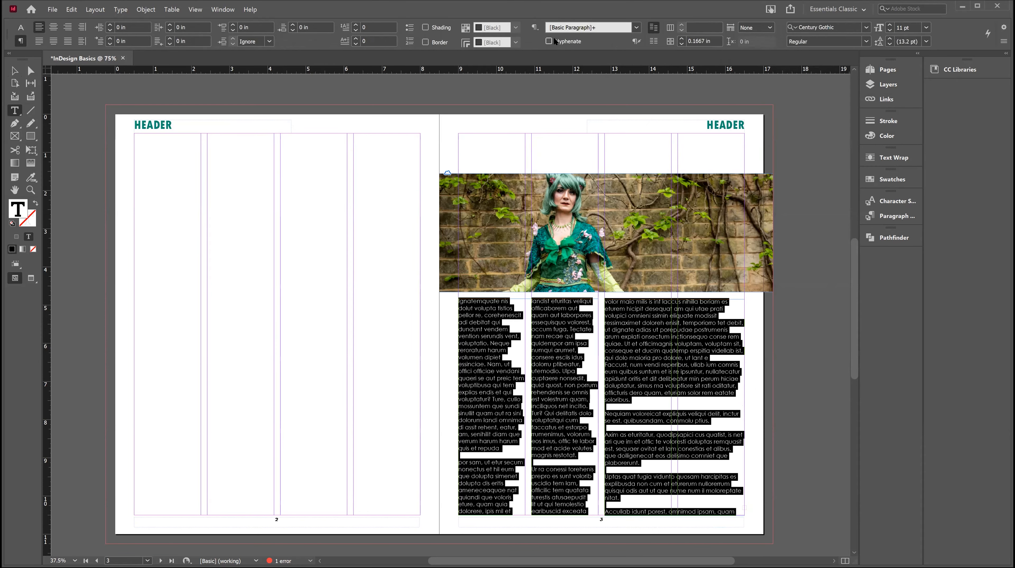
left_click(549, 41)
key("ctrl+shift+a")
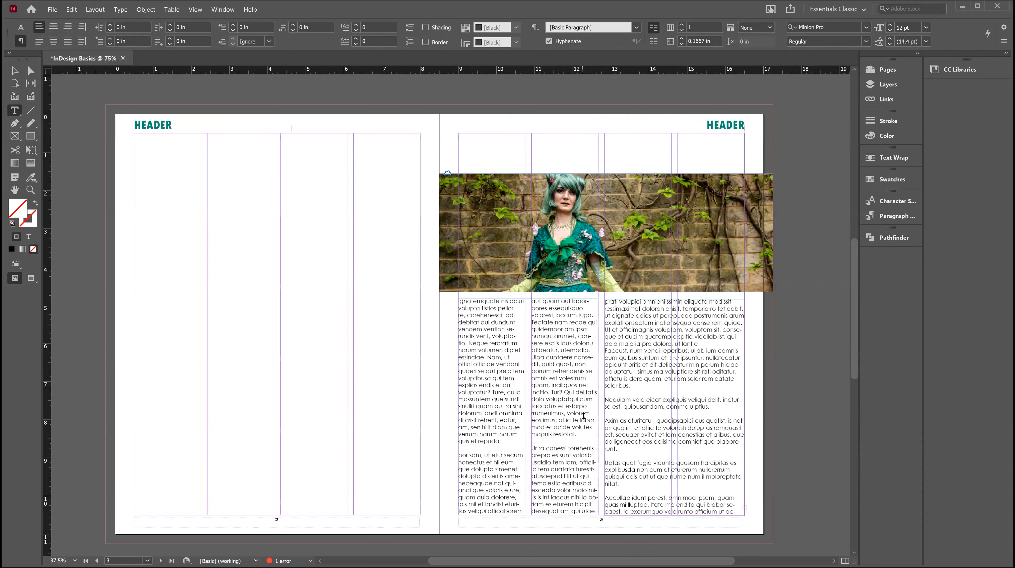
- Turn hyphenation off again for the whole body text story on page 3
left_click(583, 485)
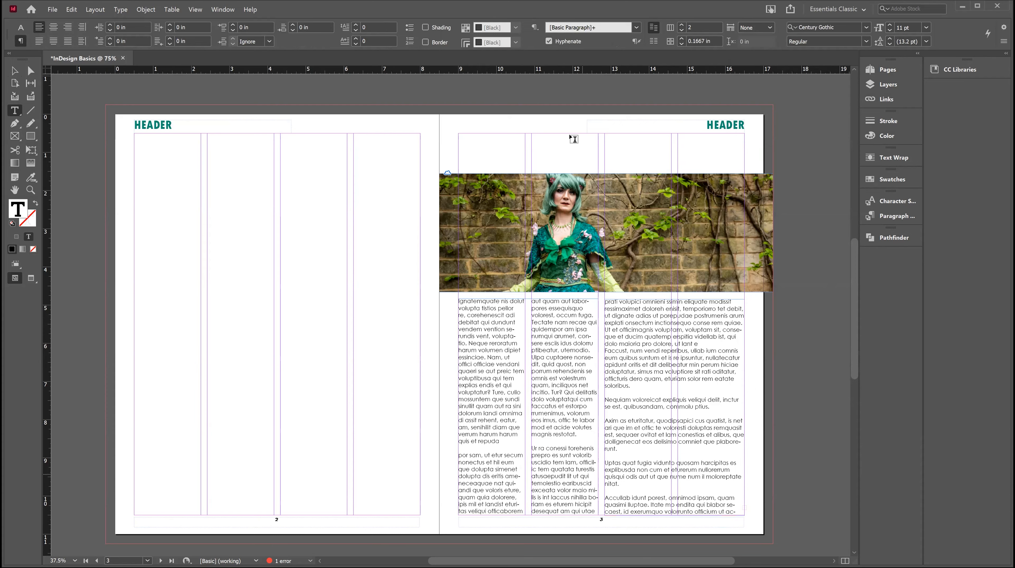
key("ctrl+a")
left_click(549, 41)
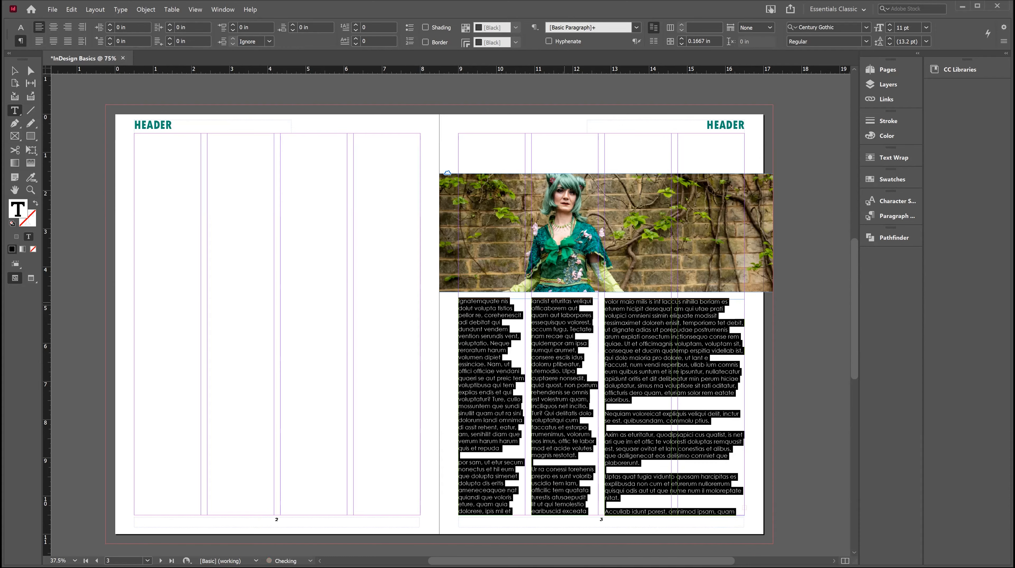
left_click(559, 348)
- Insert an empty line before the paragraph beginning "Faccust, num vendi" in page 3's wide text column
left_click(711, 356)
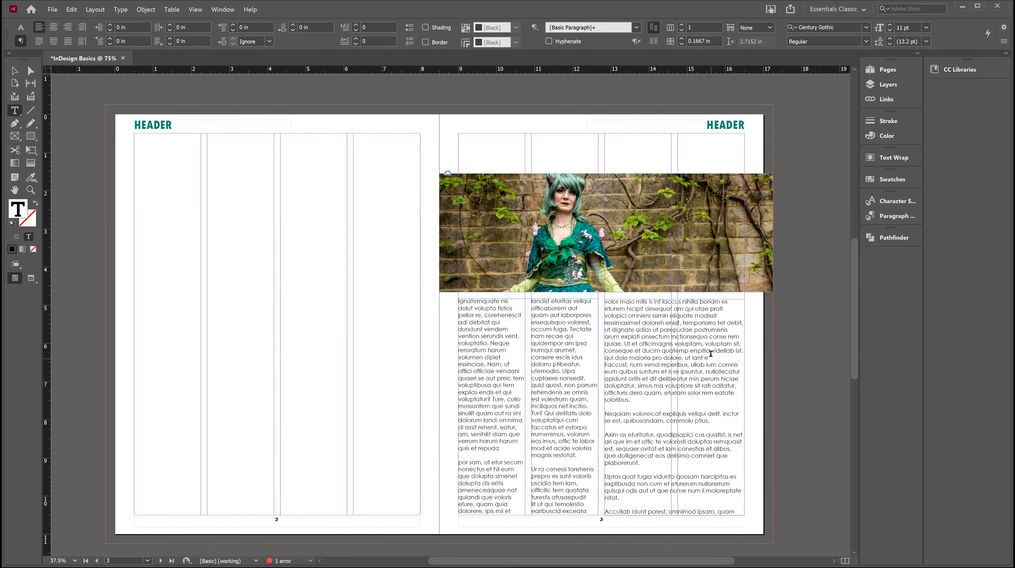
key("Return")
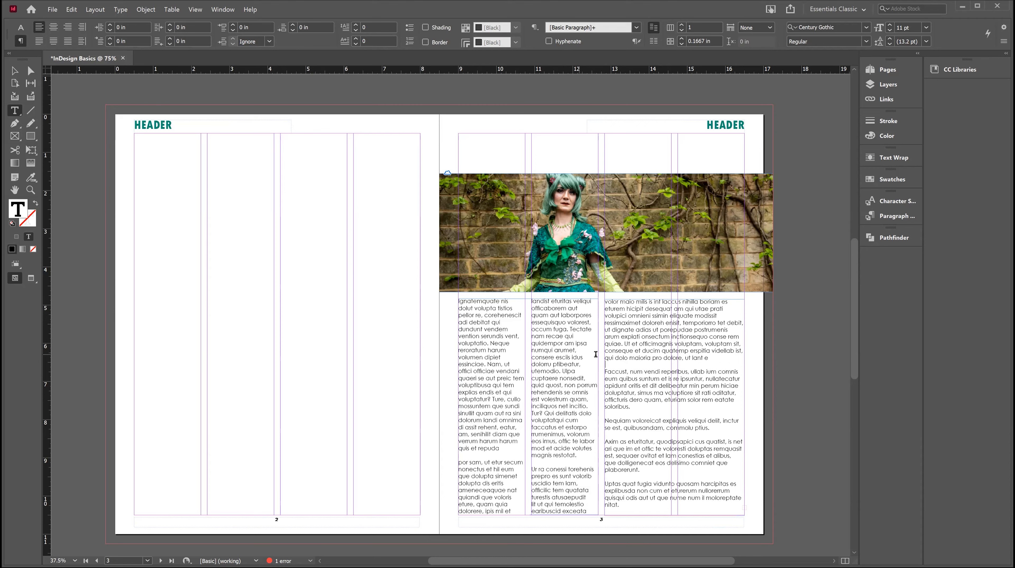
left_click(15, 71)
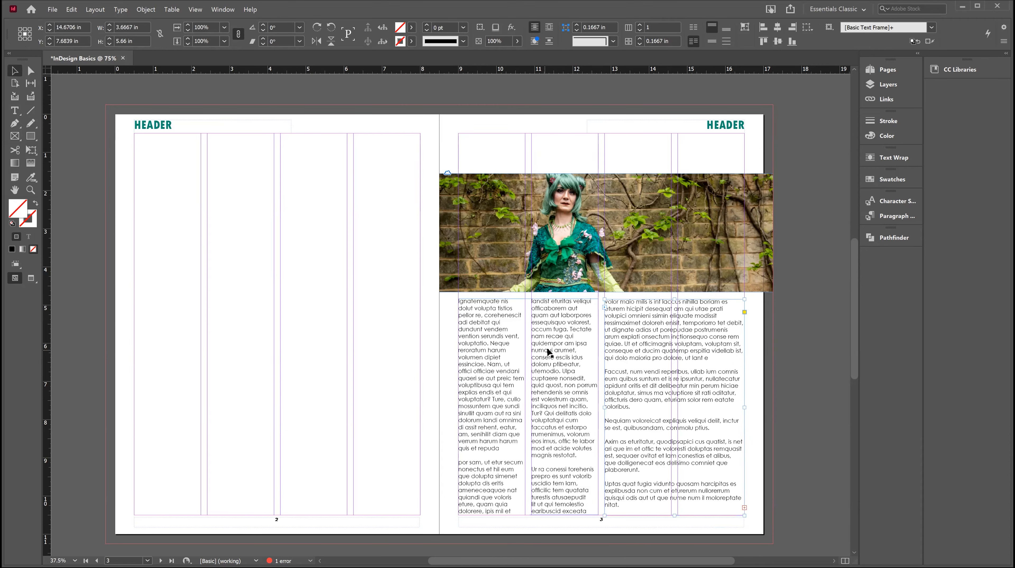
left_click(563, 356)
- Draw a text frame about 7.5 in by 9.52 in between page 2's margins and fill it with placeholder text
left_click(15, 110)
left_click_drag(134, 151, 416, 514)
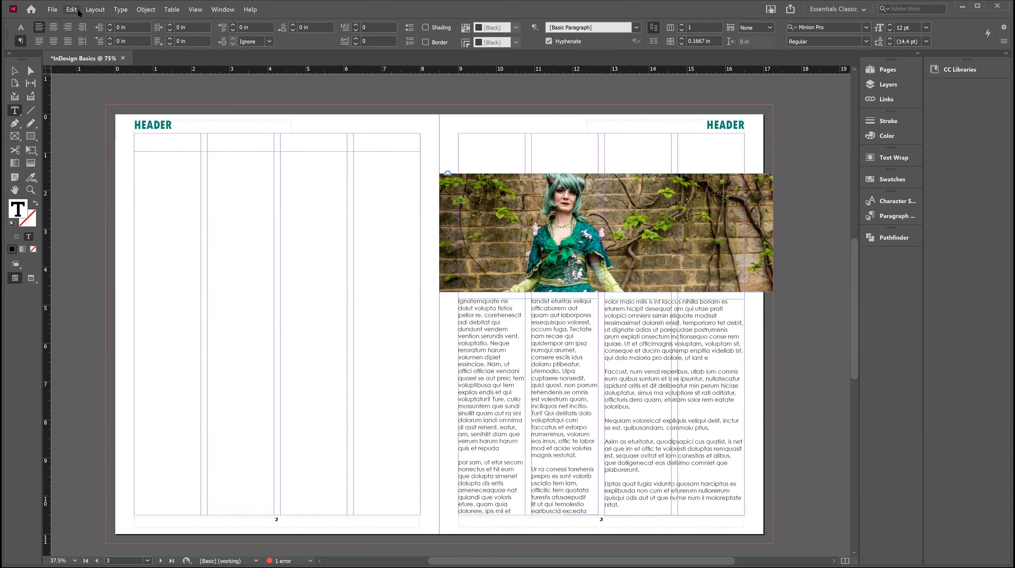
left_click(120, 9)
left_click(179, 301)
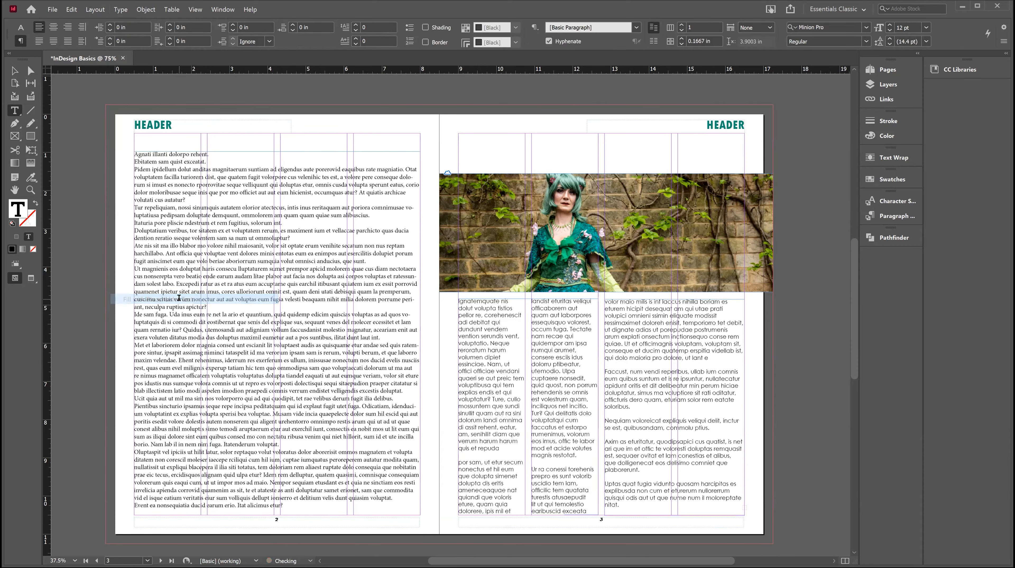
left_click(13, 137)
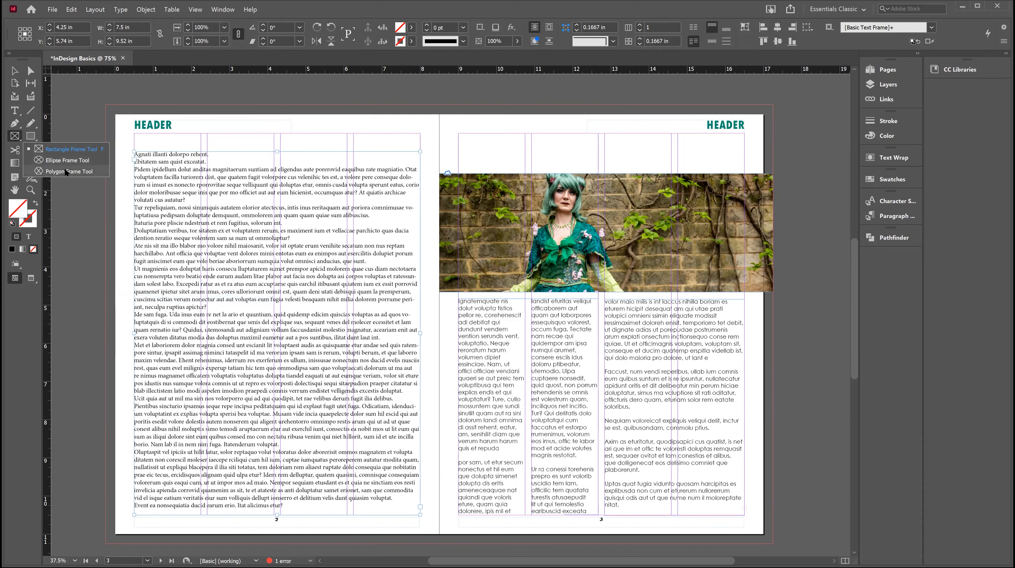
left_click(66, 171)
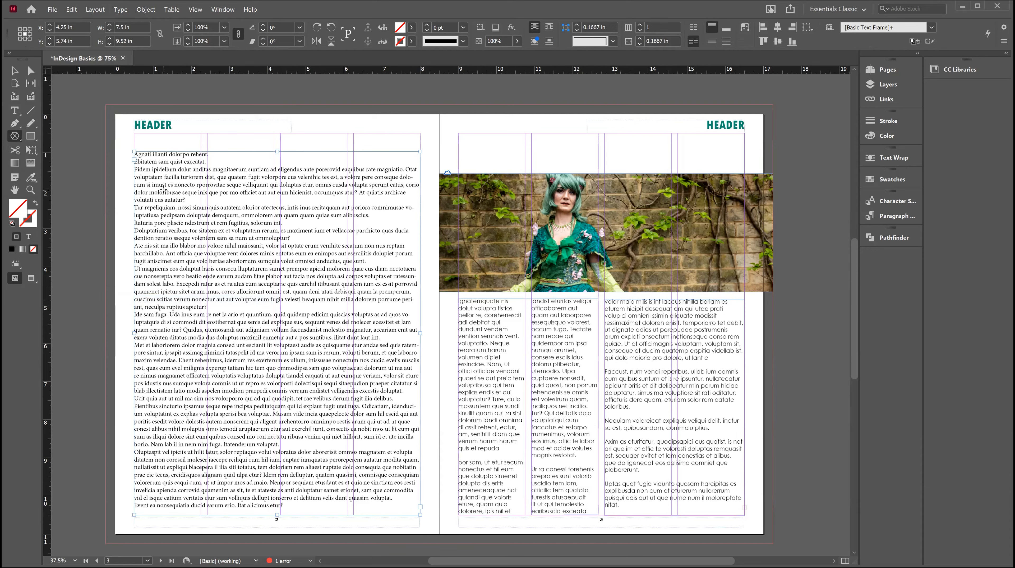
left_click_drag(207, 220, 362, 385)
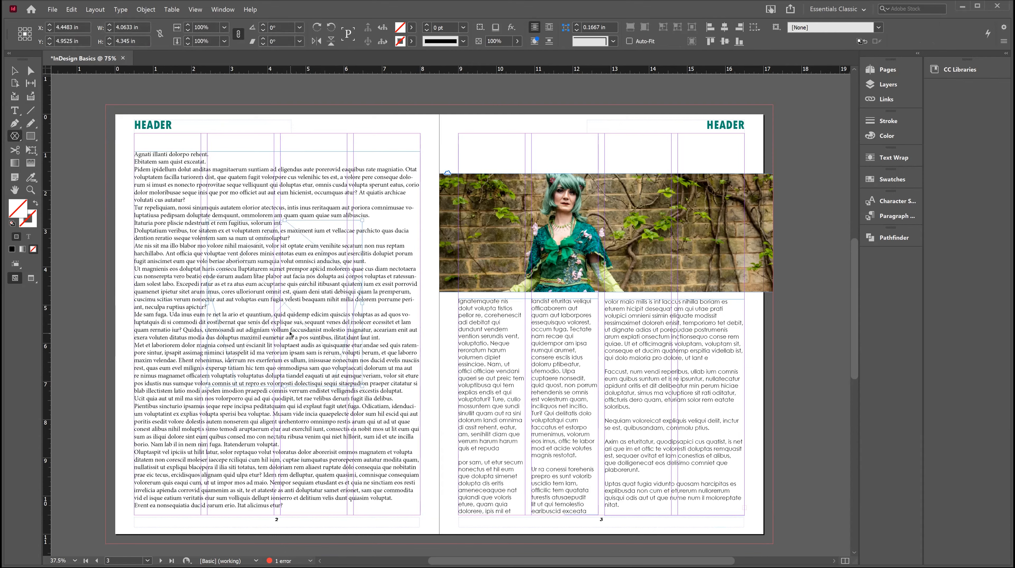
key("ctrl+z")
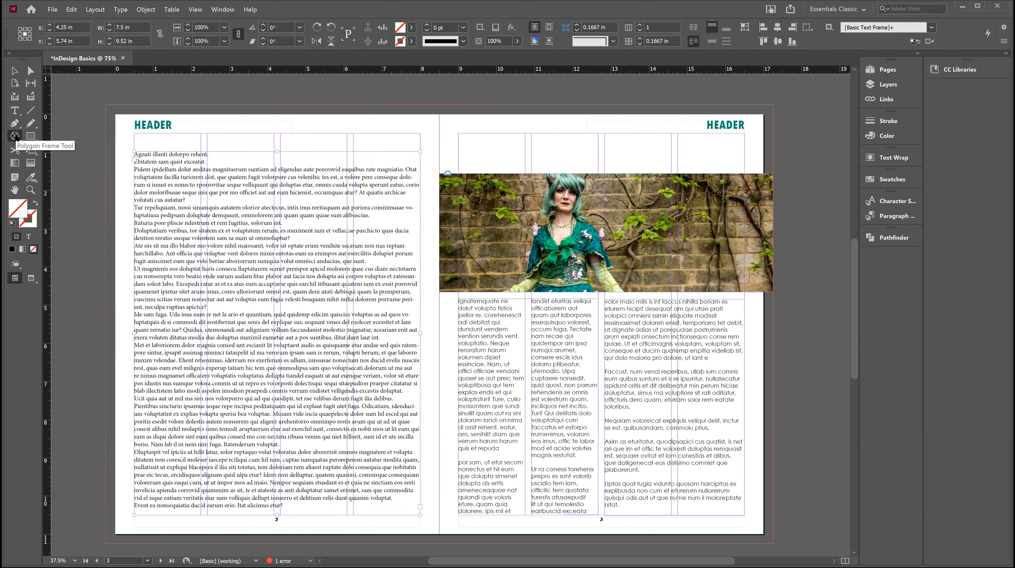
- Draw a circular frame about 4.23 in across over page 2's text and center it horizontally in the text frame
left_click(16, 137)
left_click(49, 159)
left_click_drag(191, 283, 351, 445)
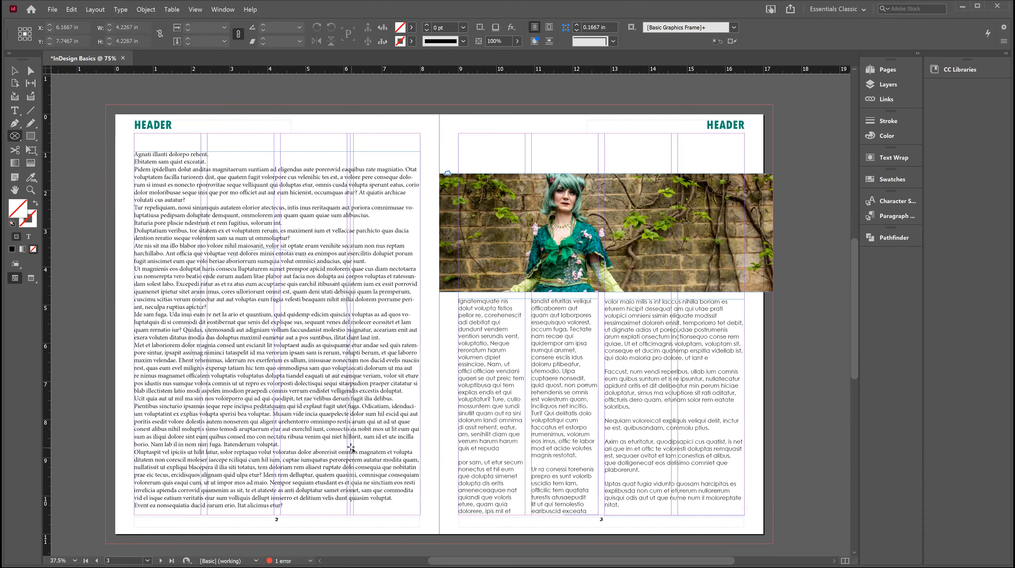
key("v")
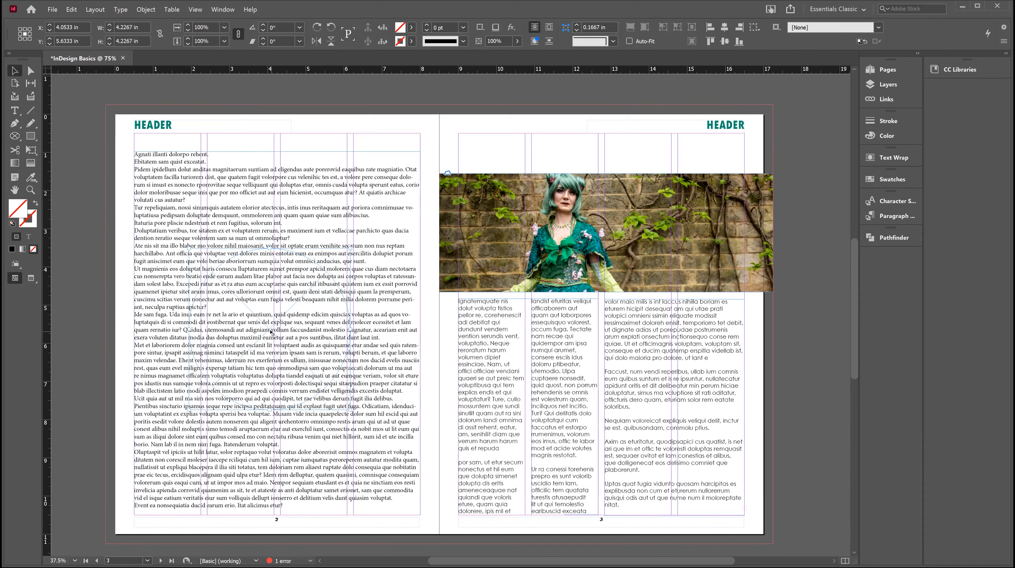
left_click_drag(271, 331, 278, 331)
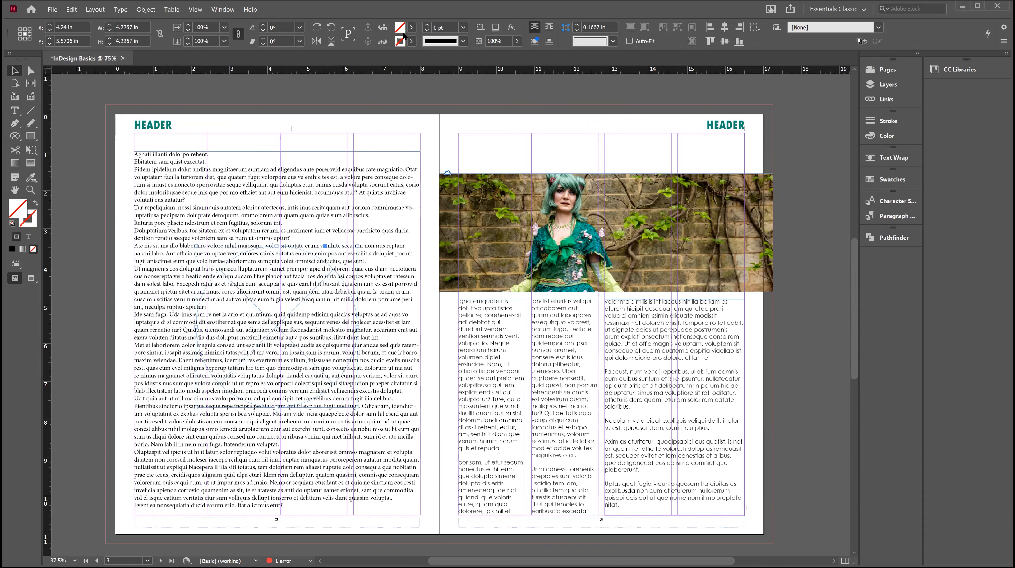
- Fill page 2's circular frame with the C=100 M=0 Y=0 K=0 swatch at 16% tint
left_click(411, 26)
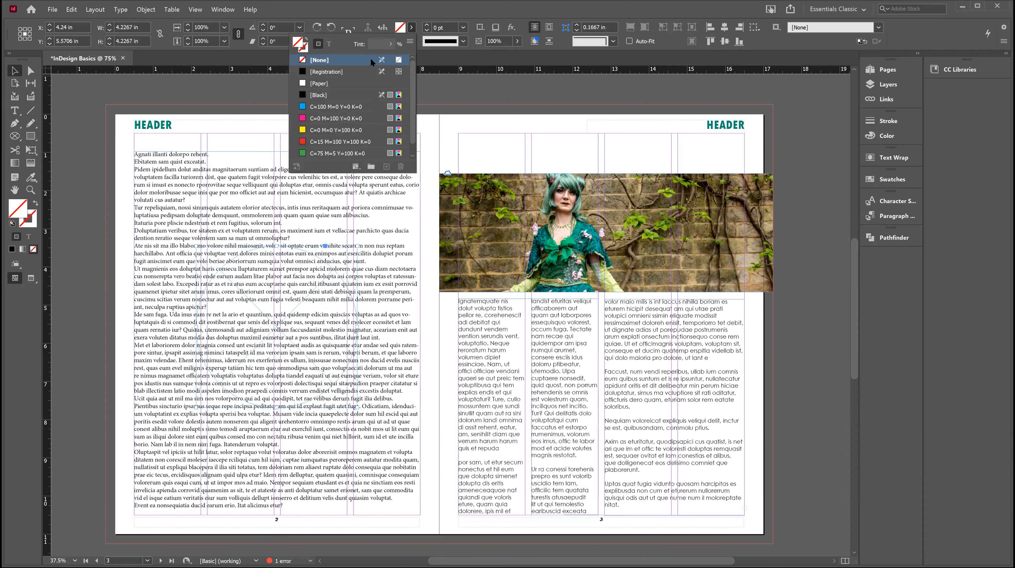
left_click(331, 105)
left_click(391, 44)
left_click_drag(391, 57, 343, 59)
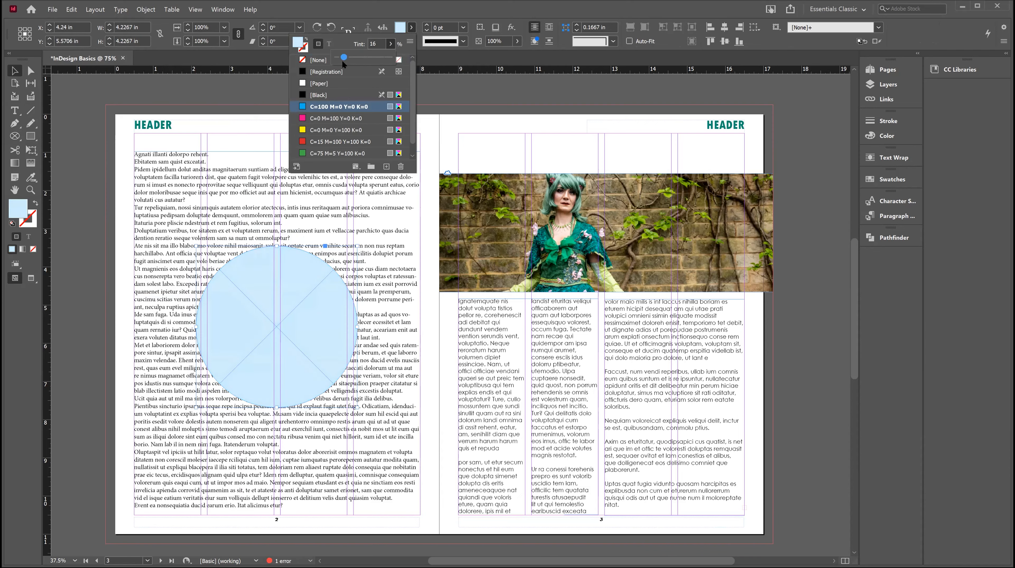
left_click(456, 105)
left_click(264, 347)
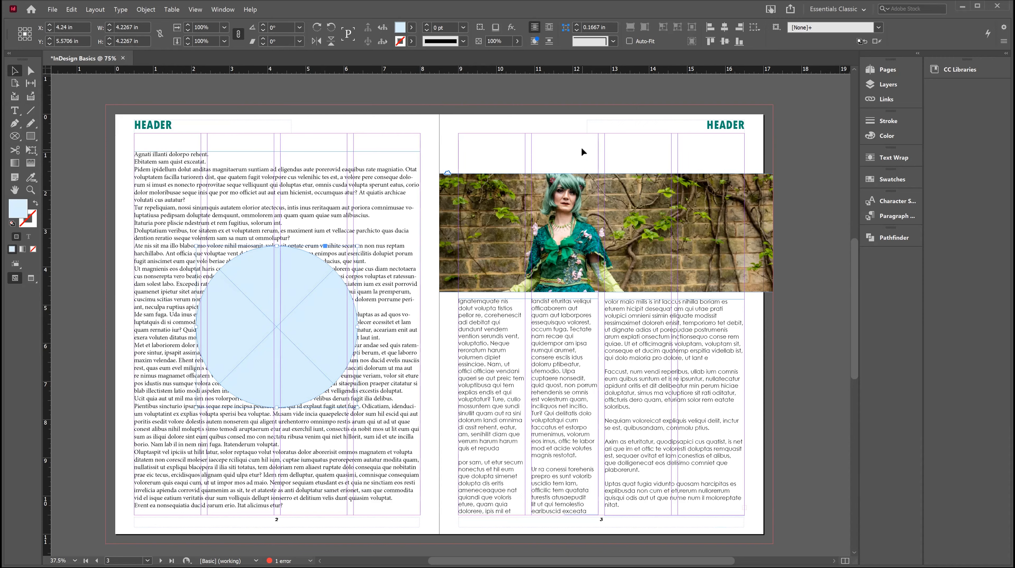
- Place the Background photo of the woman in armor from CC Libraries into the circular frame and fill the frame proportionally
left_click(958, 72)
left_click_drag(760, 230, 265, 328)
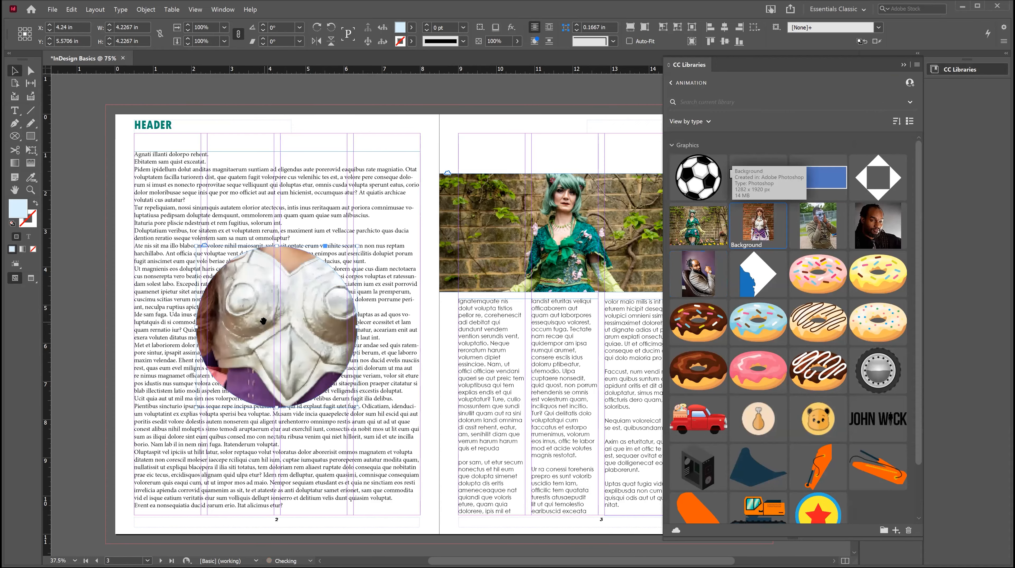
right_click(267, 316)
mouse_move(342, 406)
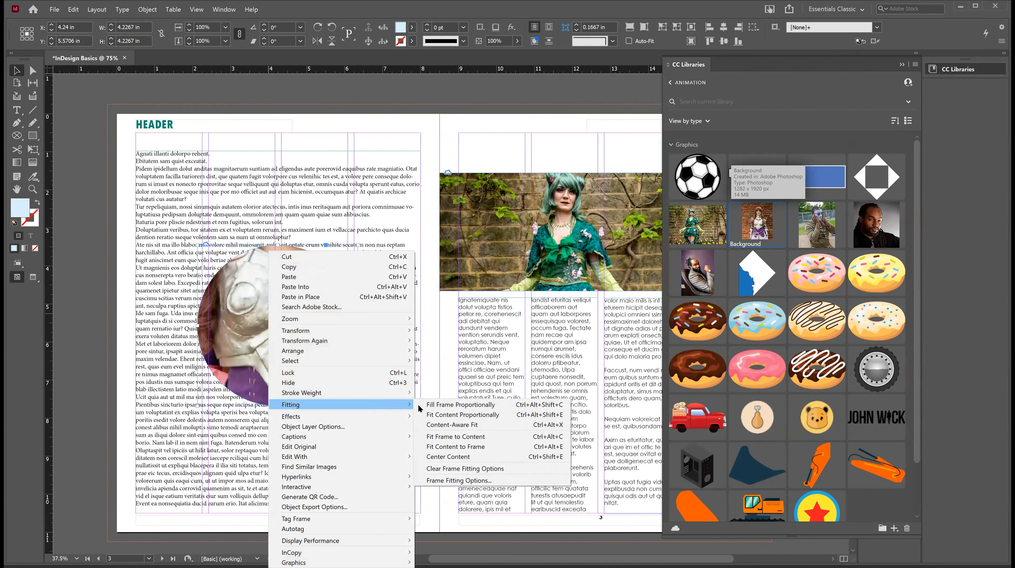
left_click(424, 405)
left_click(483, 113)
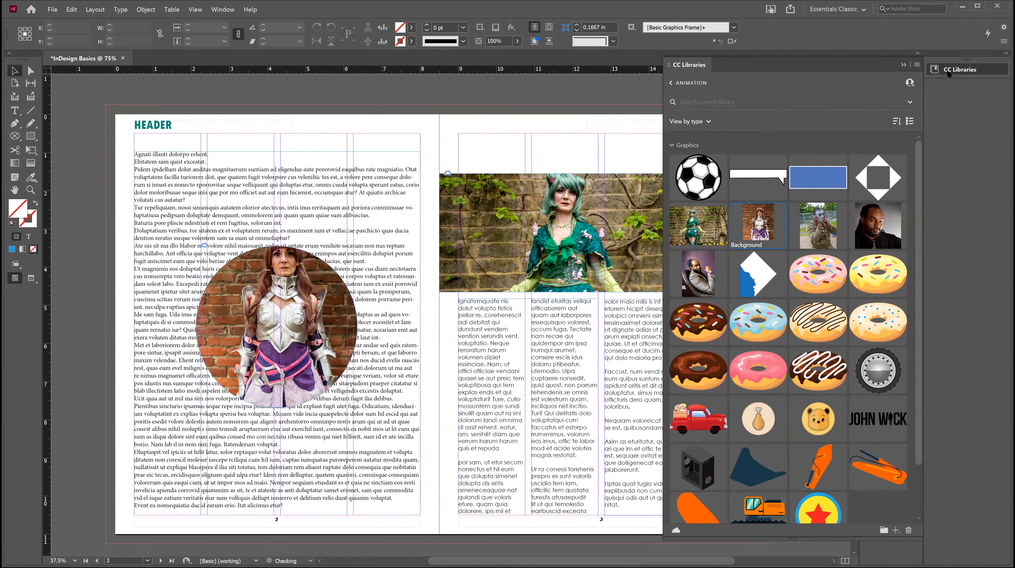
left_click(948, 74)
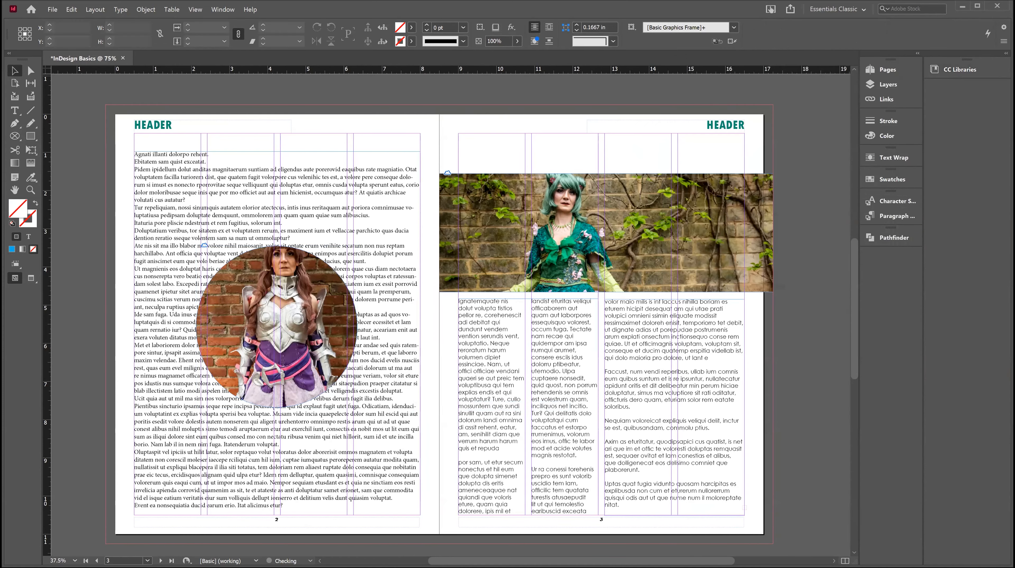
- Set page 2's text frame to three columns
left_click(268, 310)
left_click(299, 236)
right_click(331, 215)
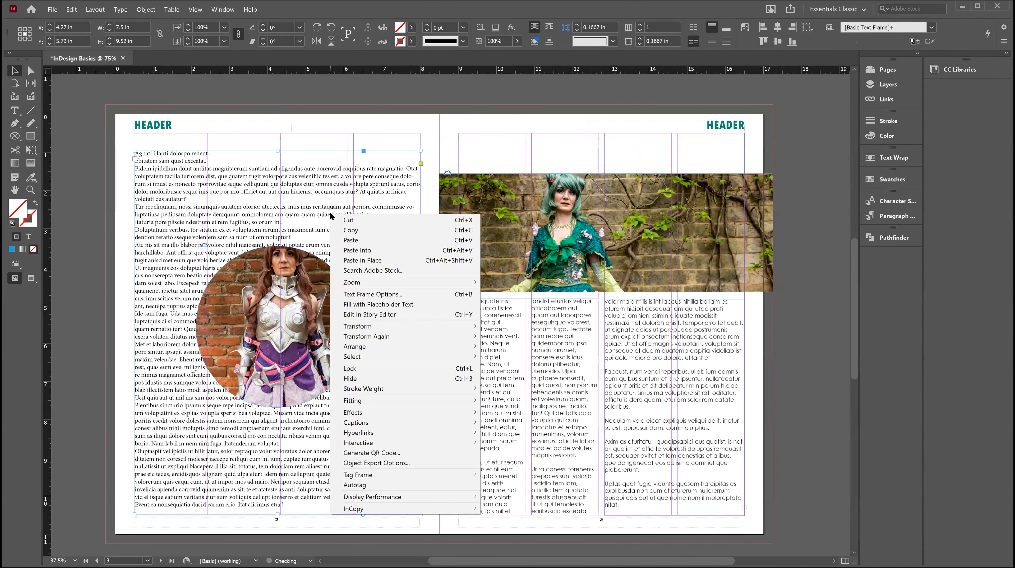
left_click(356, 294)
type("3")
key("Return")
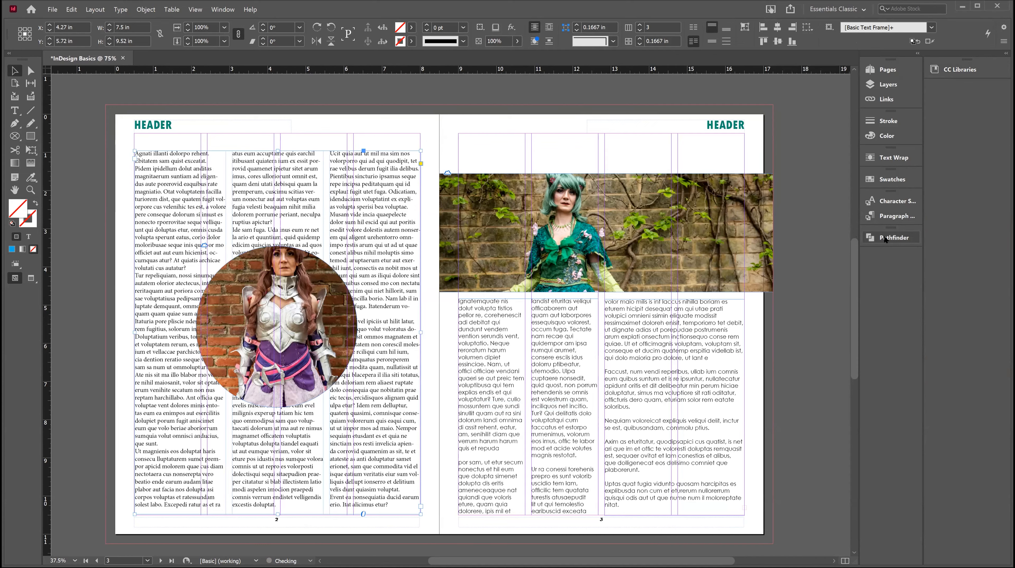
- Create a character style named bc2 from the Century Gothic 11 pt body text on page 3
left_click(560, 318)
triple_click(591, 322)
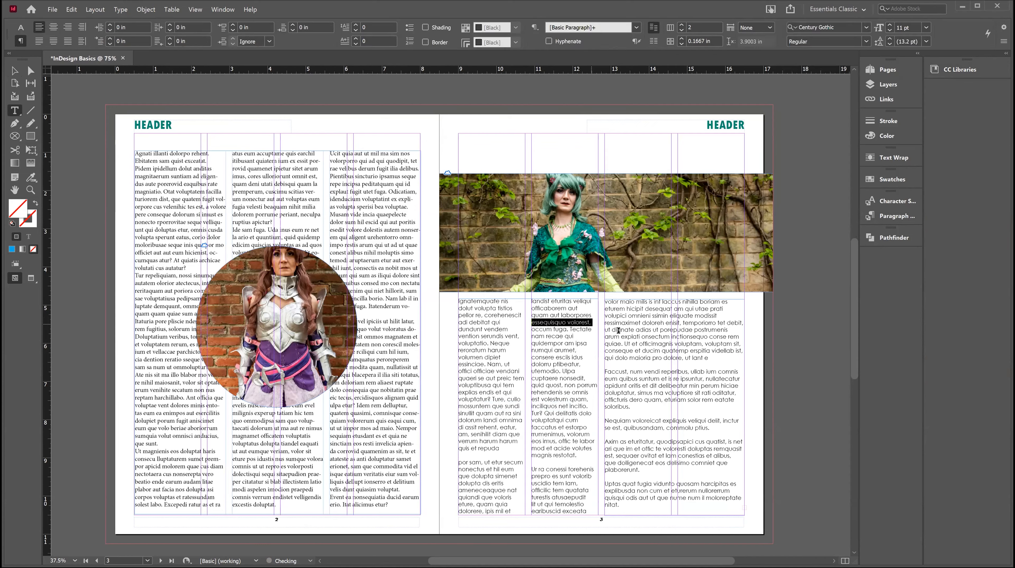
left_click(890, 203)
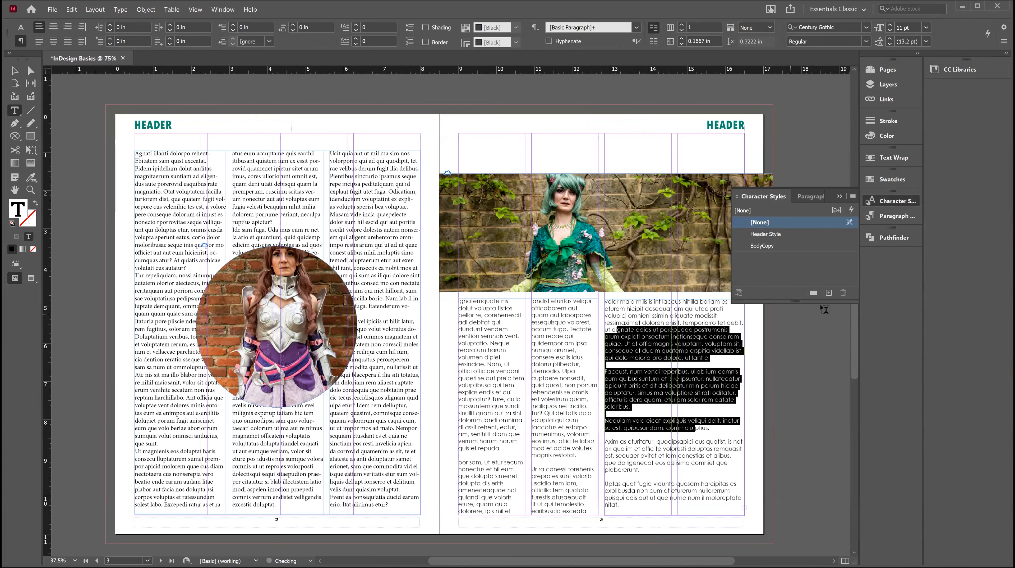
left_click(828, 293)
double_click(770, 257)
type("bc")
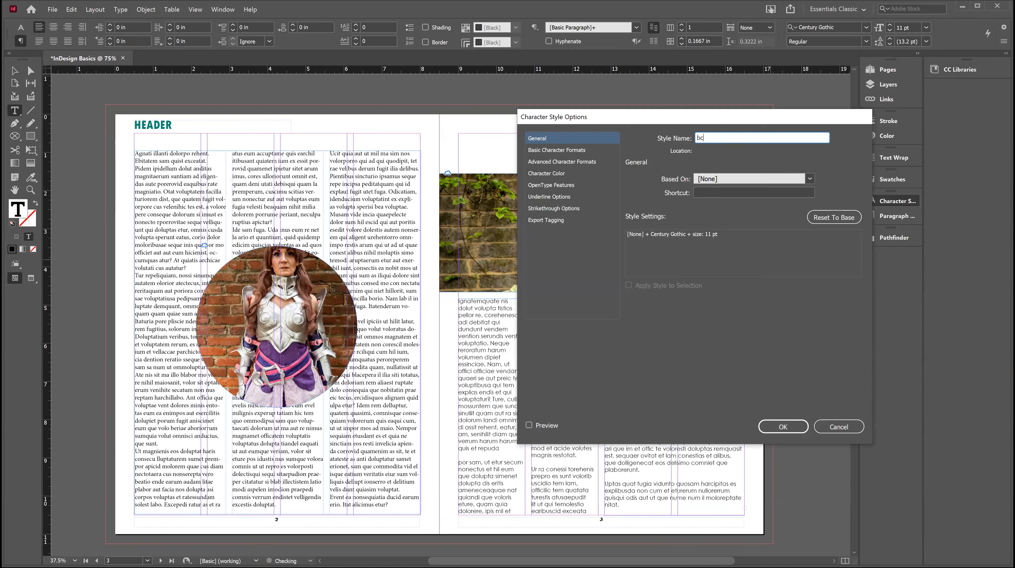
type("2")
key("Return")
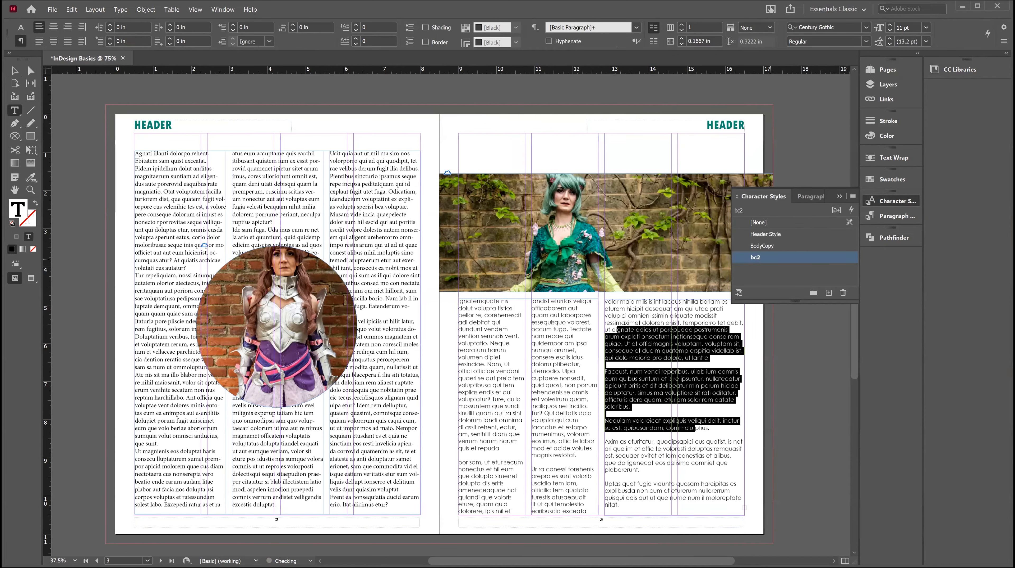
- Apply the bc2 character style to page 2's three-column text frame
left_click(14, 71)
left_click(145, 176)
left_click(779, 258)
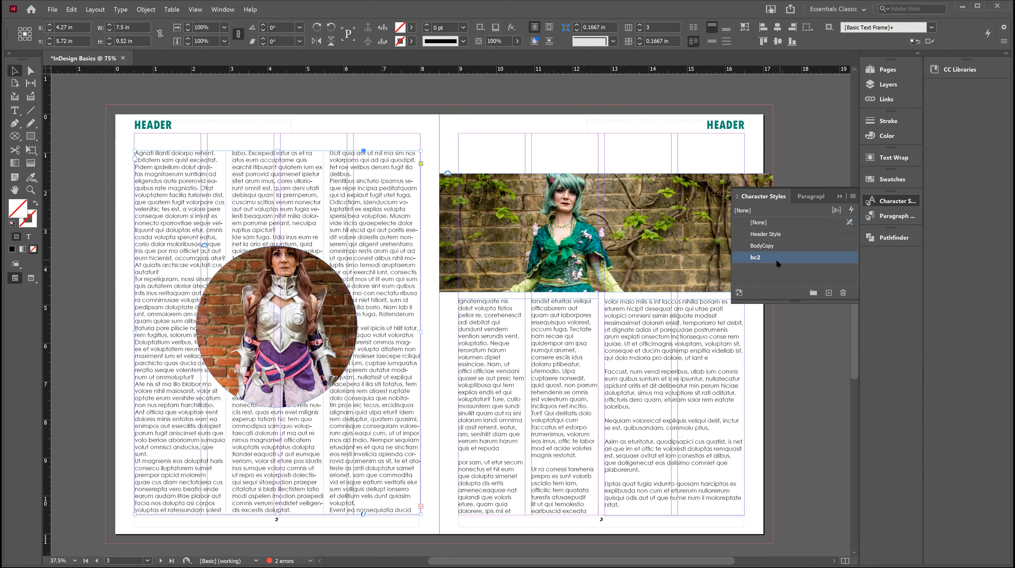
- Wrap page 2's text around the circular photo's object shape, using the Select Subject contour type
left_click(285, 283)
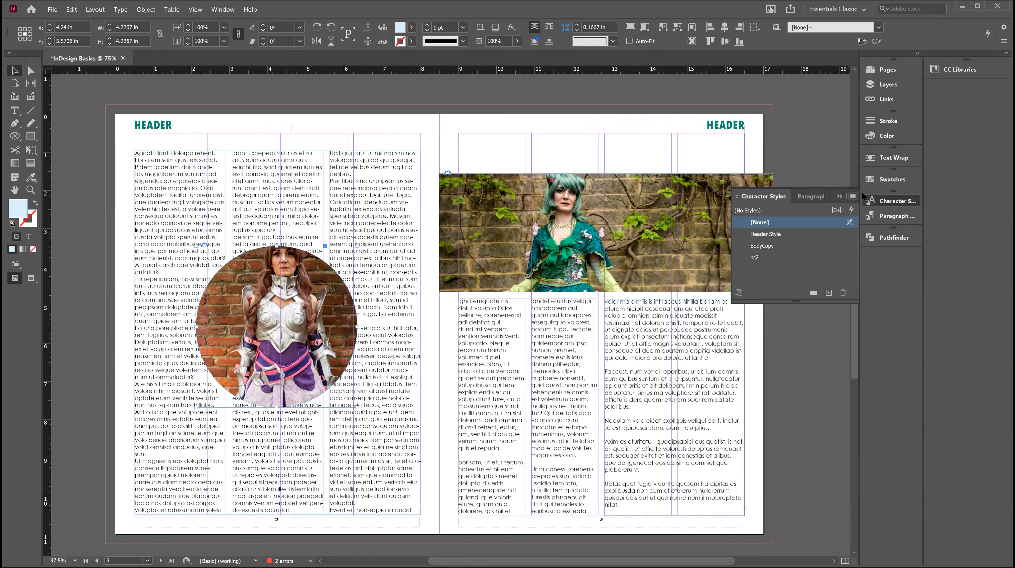
left_click(879, 198)
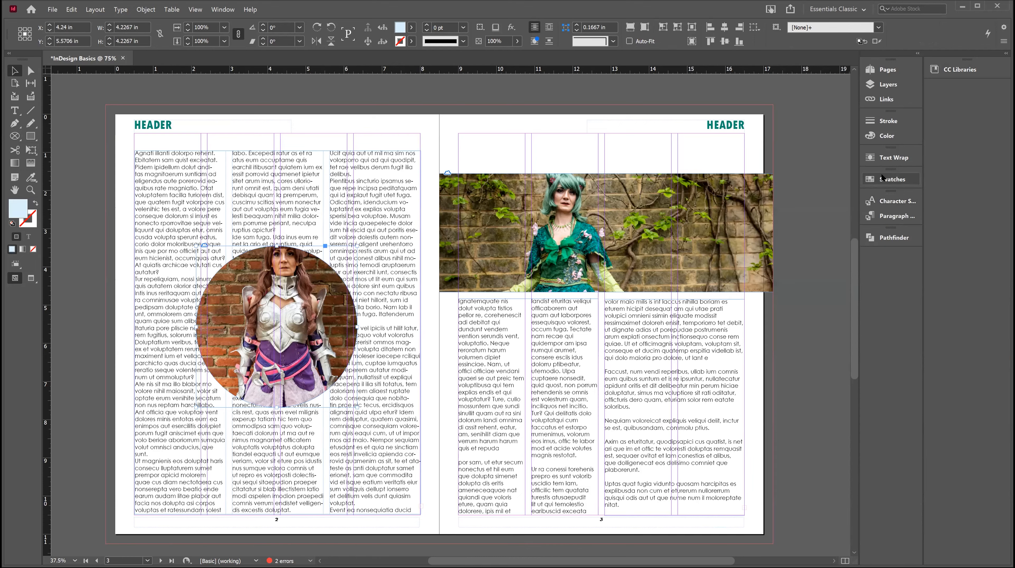
left_click(893, 159)
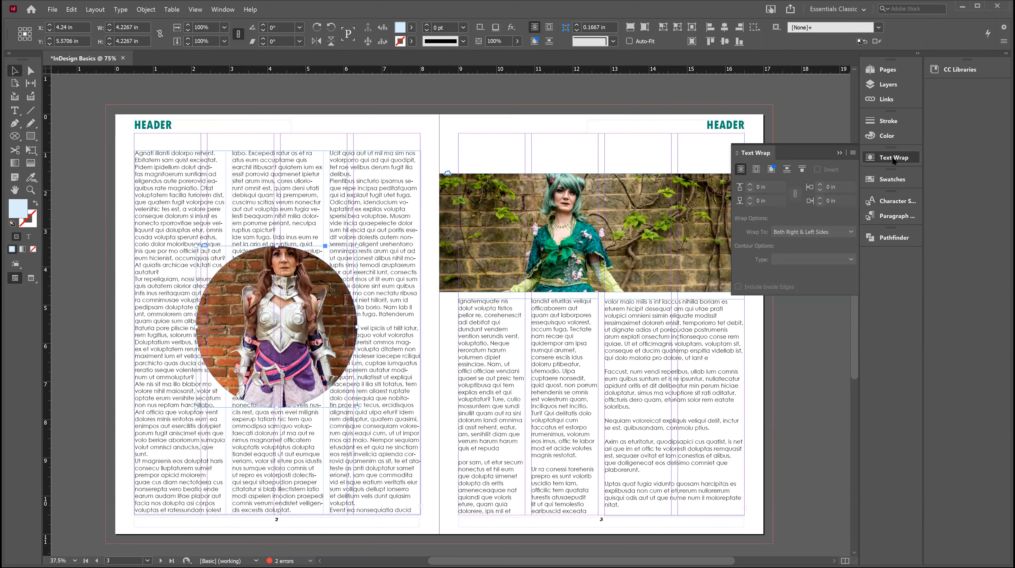
left_click(755, 170)
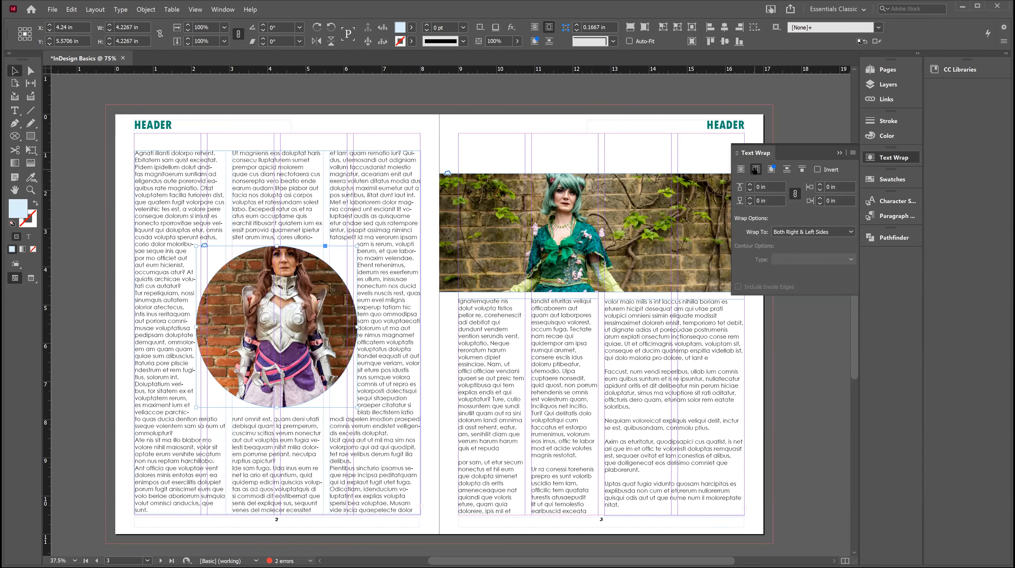
left_click(770, 169)
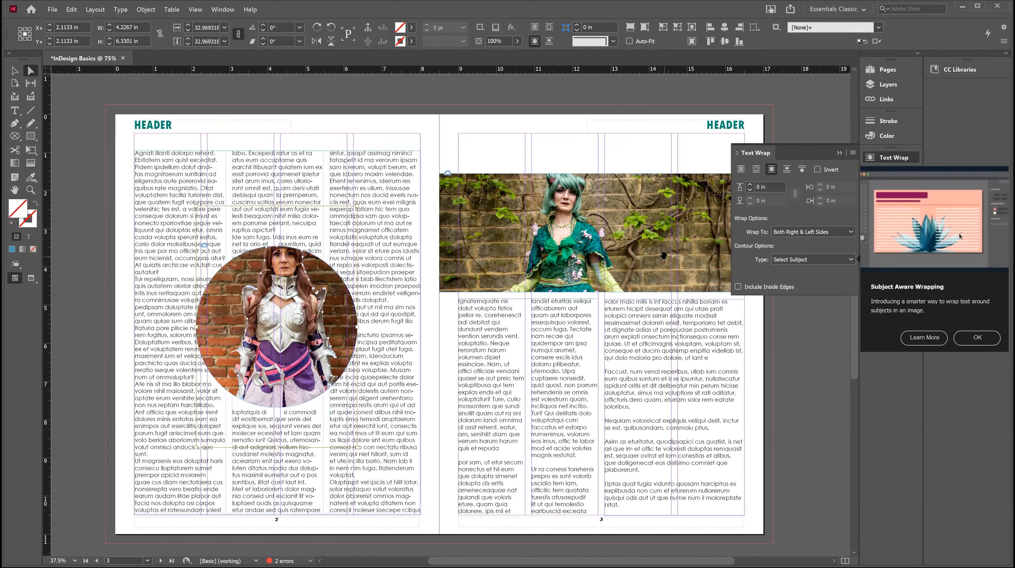
left_click(977, 336)
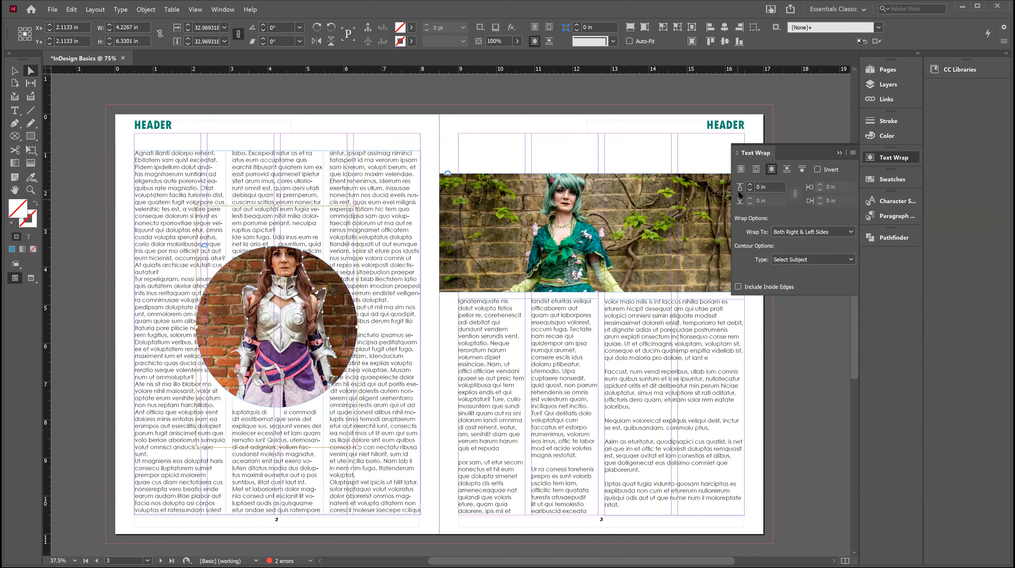
- Adjust the circular photo's text wrap offset to 0.125 in
left_click(749, 185)
left_click(749, 185)
left_click(749, 185)
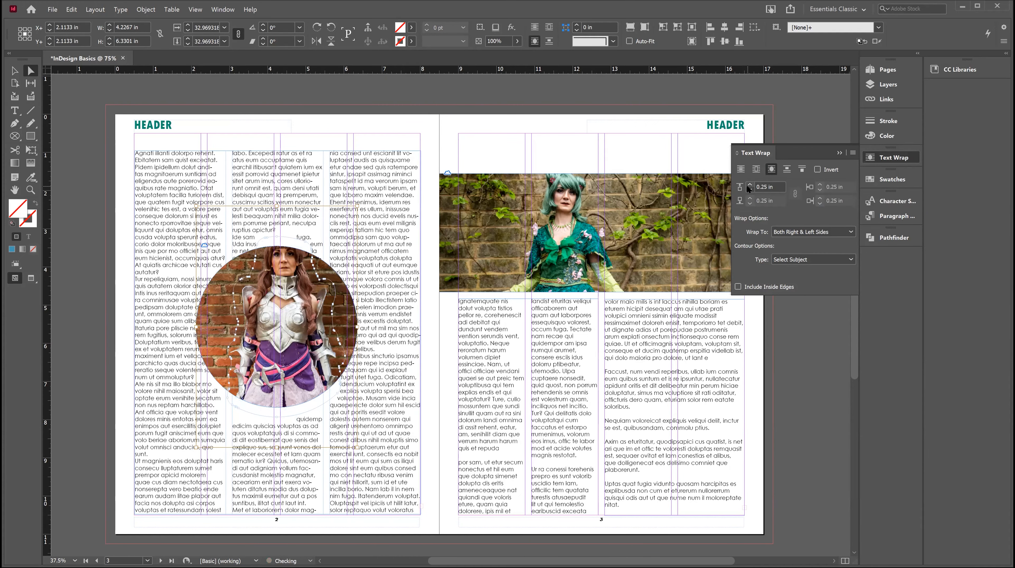
left_click(750, 191)
left_click(749, 191)
left_click(749, 192)
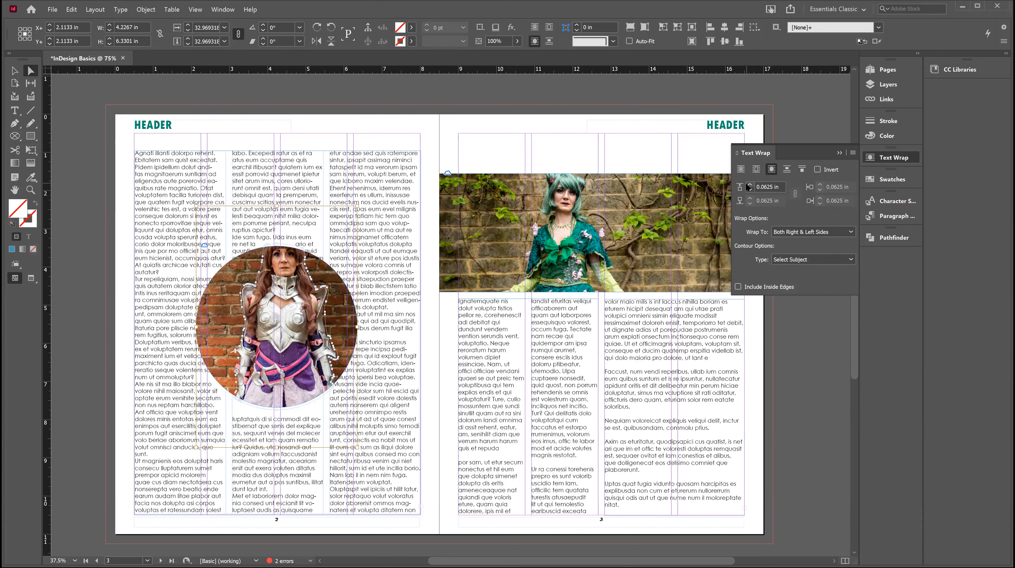
left_click(749, 185)
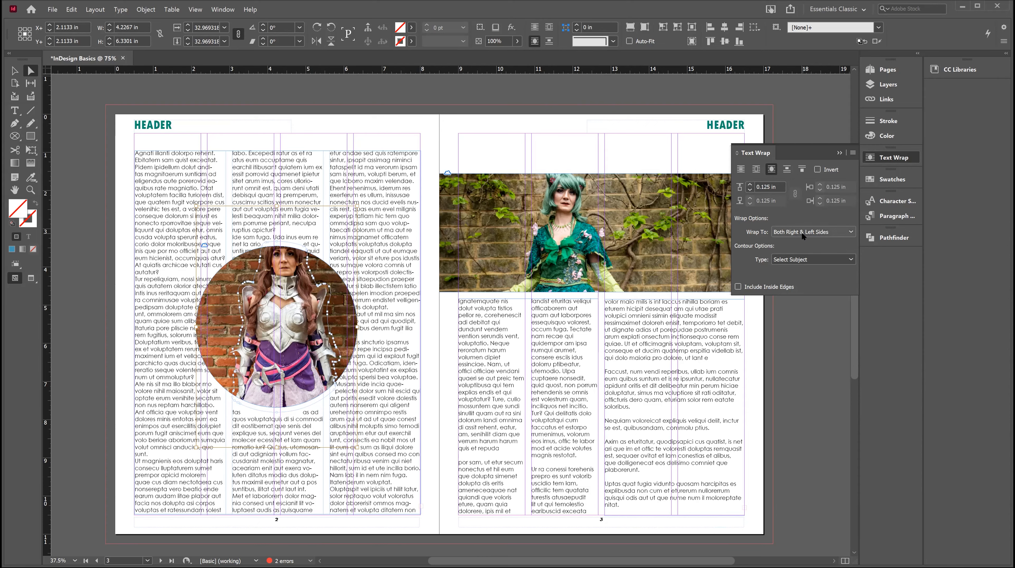
- Change the circular photo's wrap contour type to Bounding Box and set the offset to 0.1875 in on all sides
left_click(793, 262)
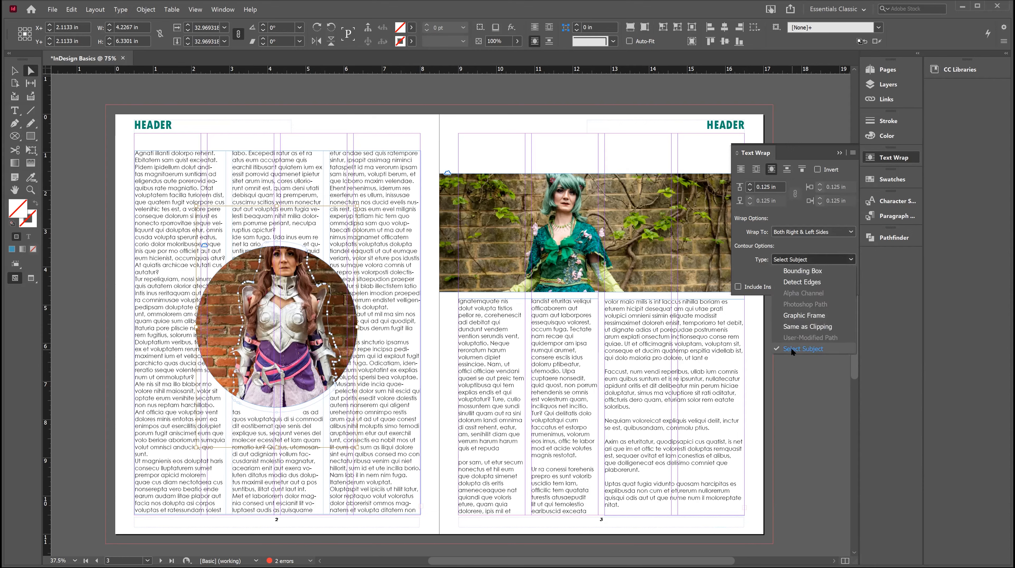
left_click(802, 272)
left_click(749, 184)
left_click(749, 185)
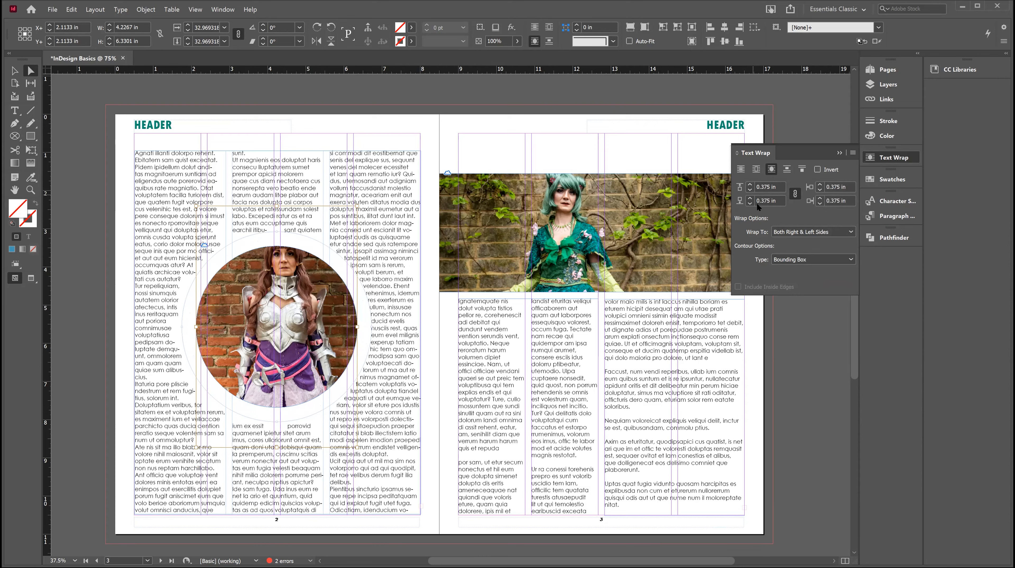
left_click(791, 258)
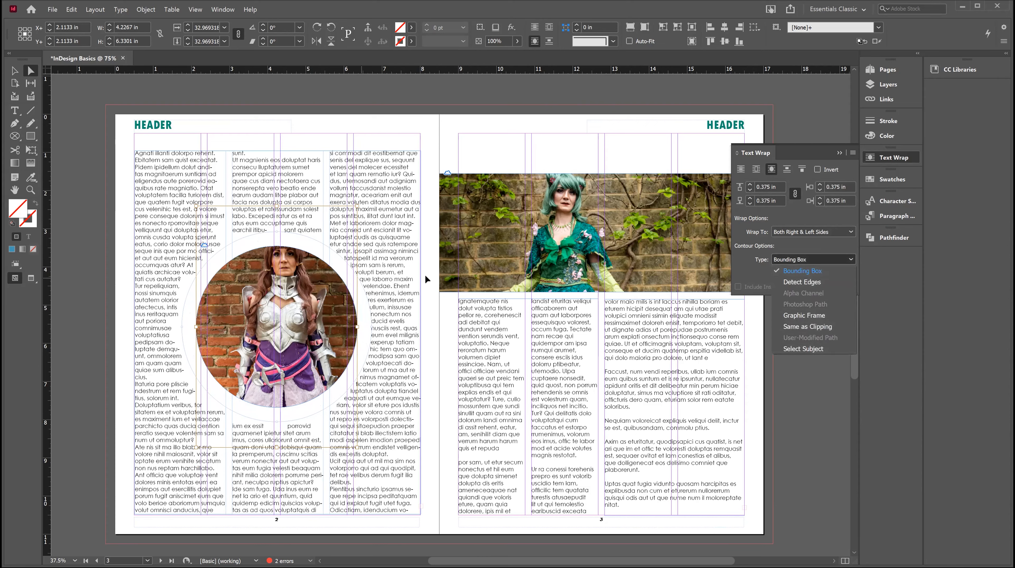
left_click(777, 252)
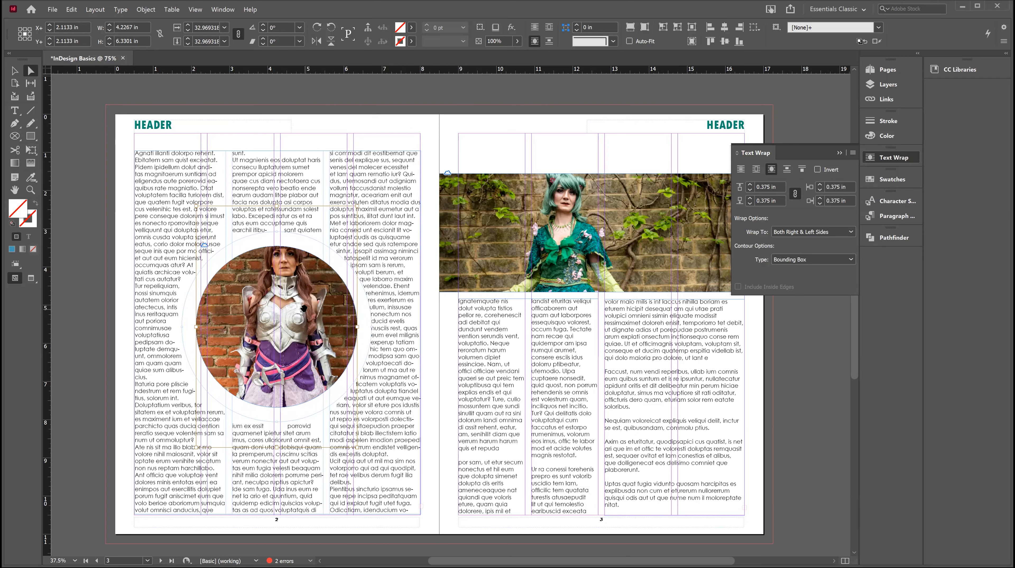
left_click(749, 191)
left_click(749, 191)
left_click(750, 191)
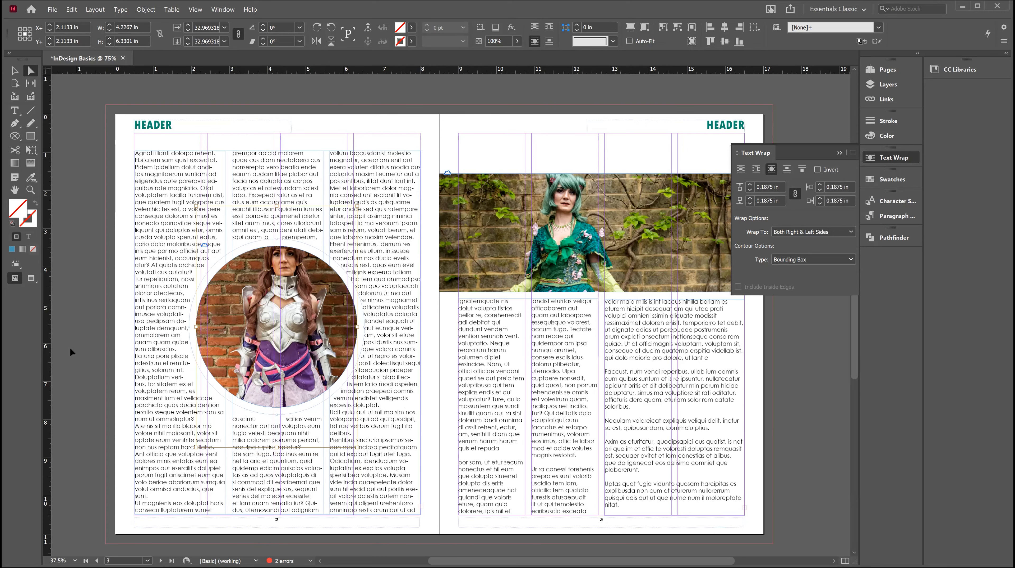
- Reselect the circular photo frame with the Selection tool and try the Same as Clipping wrap contour
left_click(78, 344)
left_click(314, 314)
key("v")
key("Escape")
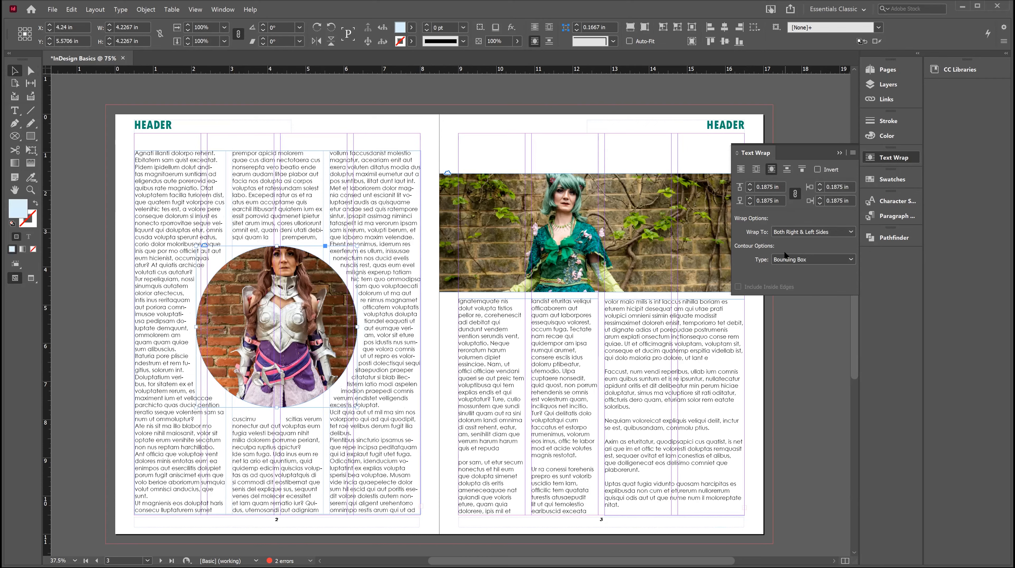
left_click(796, 234)
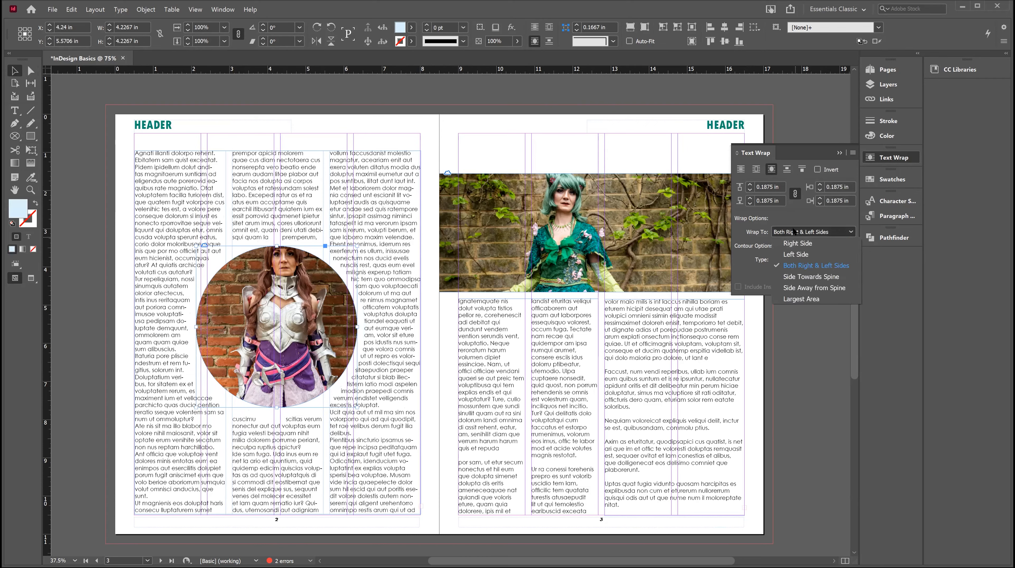
left_click(793, 231)
left_click(812, 259)
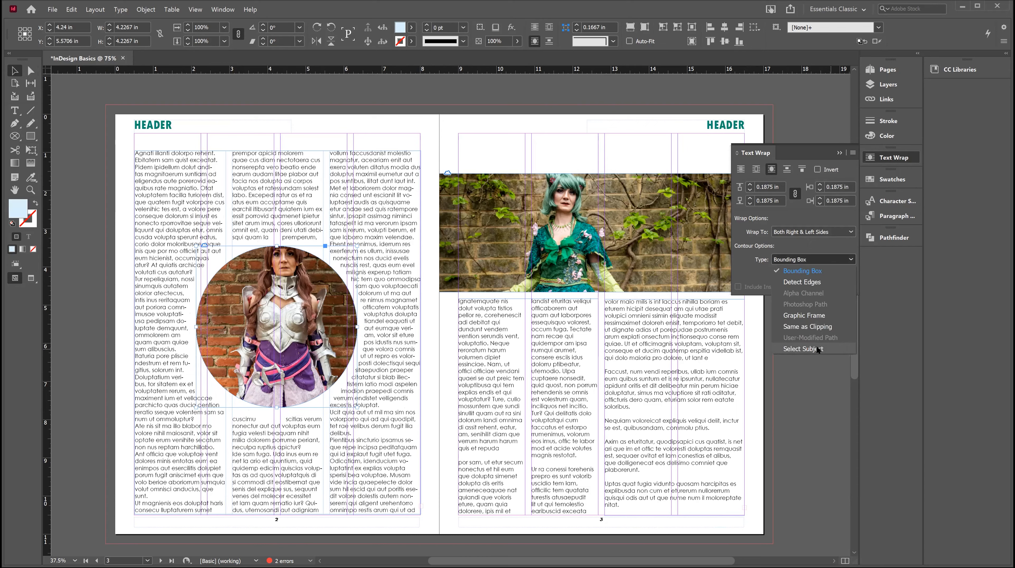
left_click(812, 326)
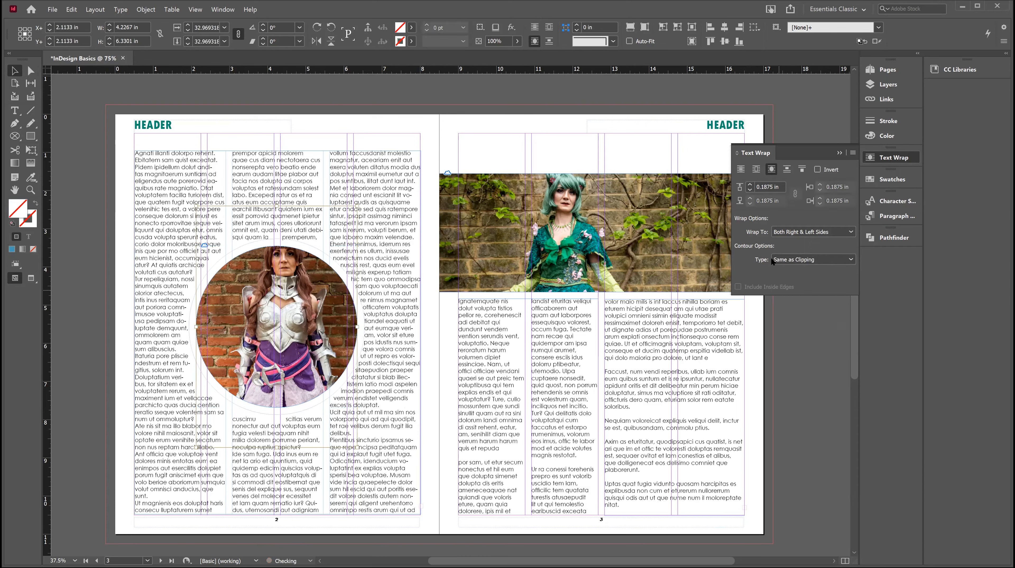
- Try the Detect Edges, Bounding Box and Select Subject contour types on the circular photo's text wrap
left_click(789, 260)
left_click(798, 282)
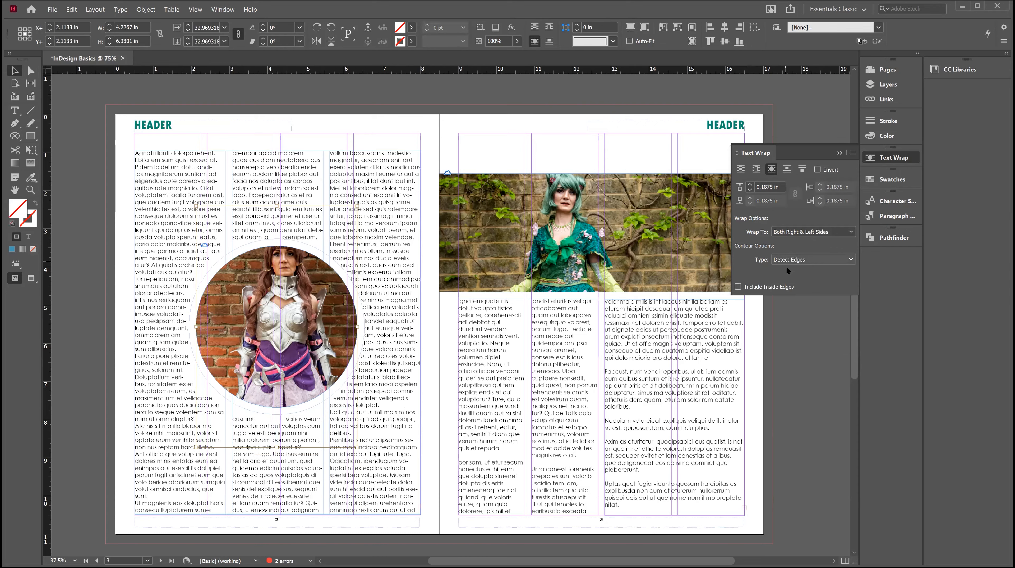
left_click(787, 267)
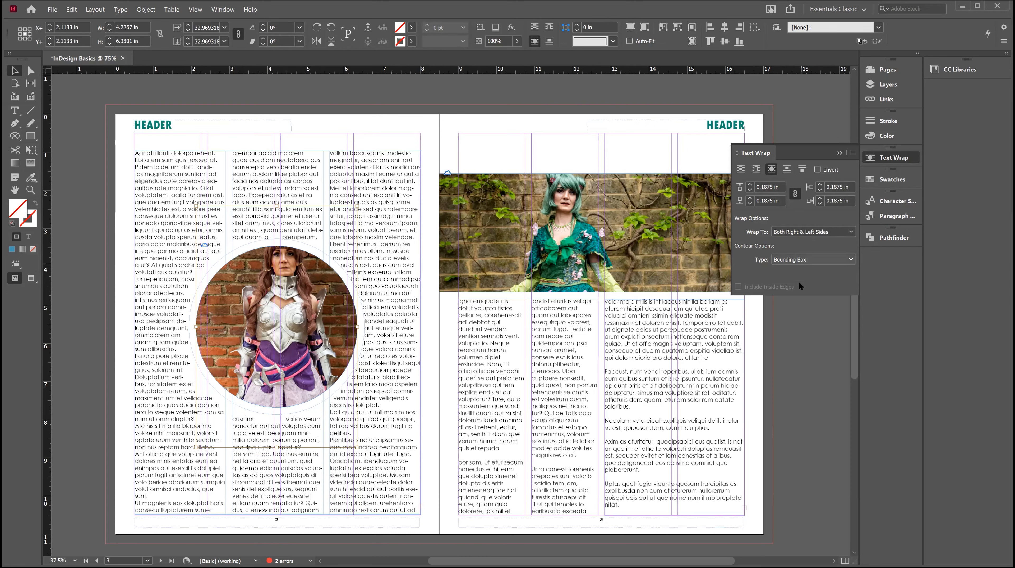
left_click(807, 259)
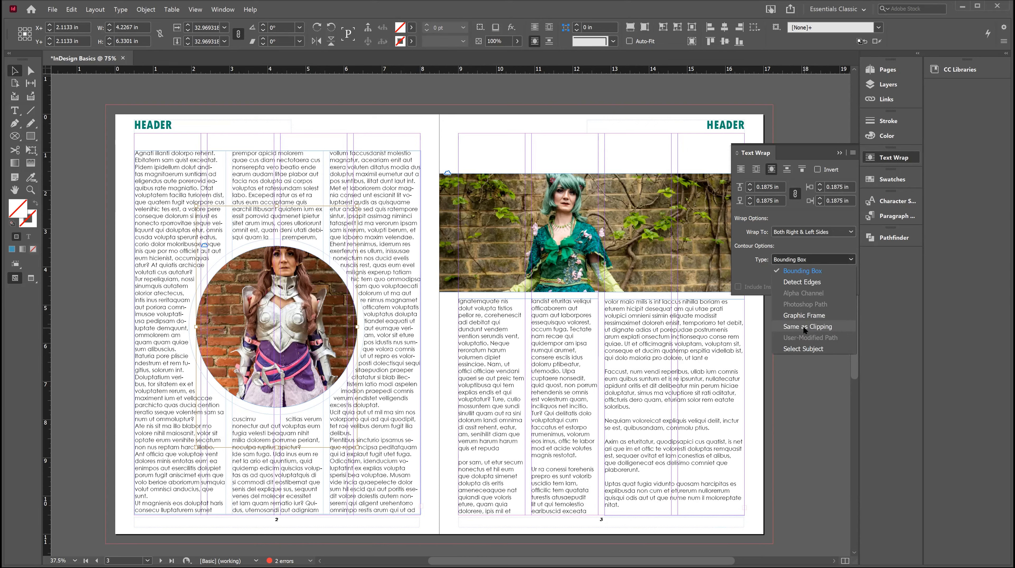
left_click(806, 348)
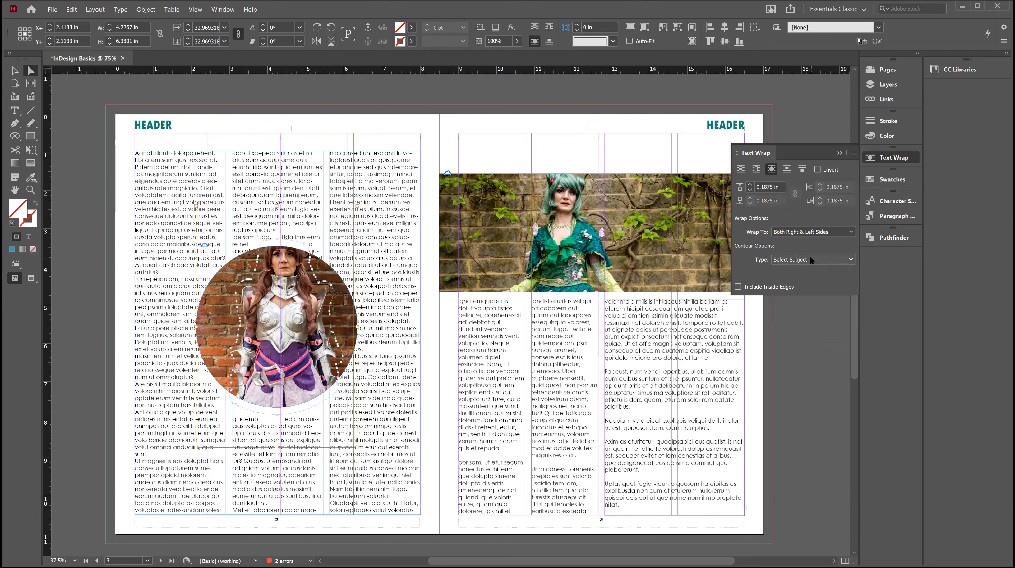
- Set the circular photo's wrap contour type to Bounding Box and deselect the photo
left_click(811, 260)
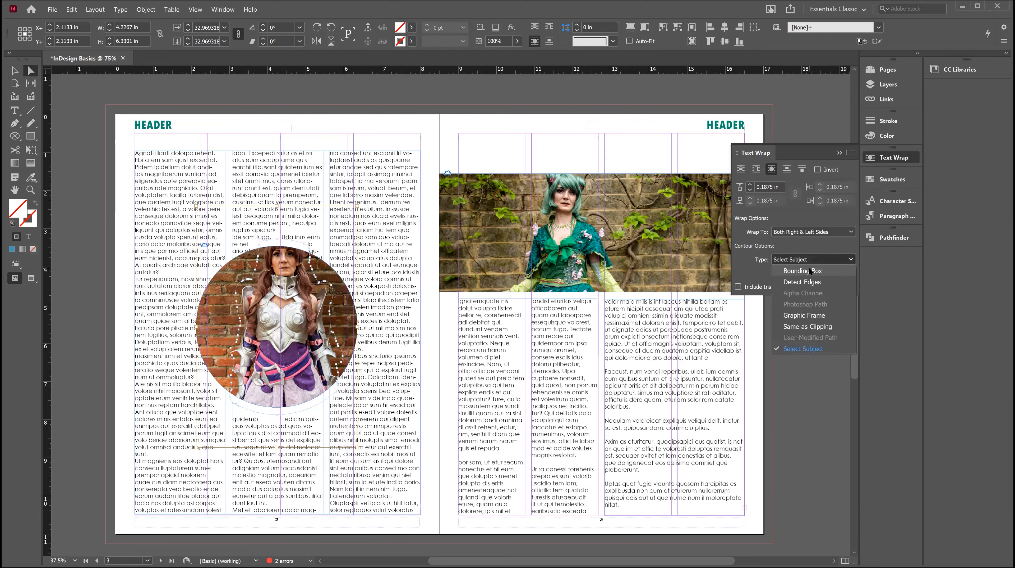
left_click(810, 271)
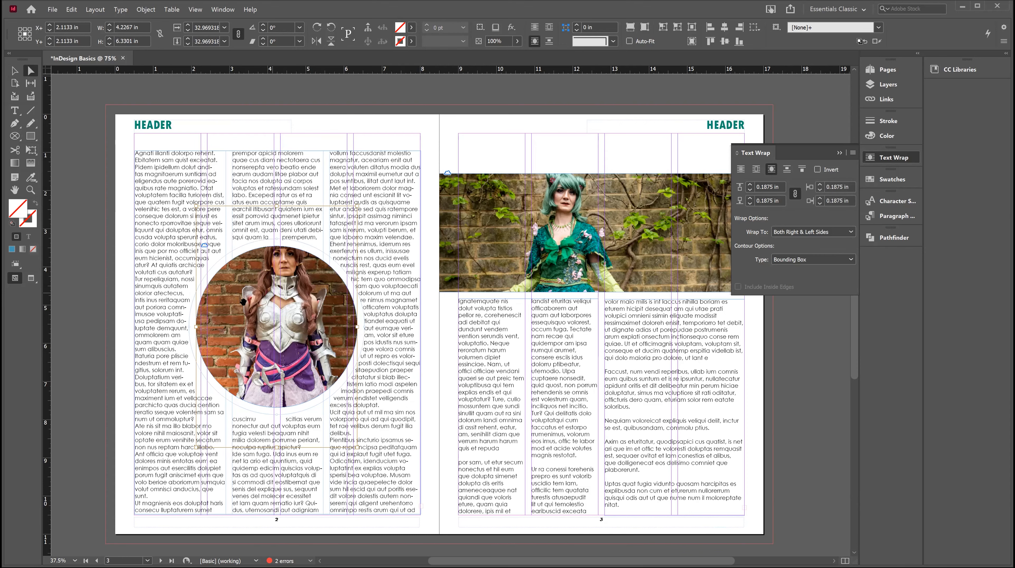
left_click(574, 139)
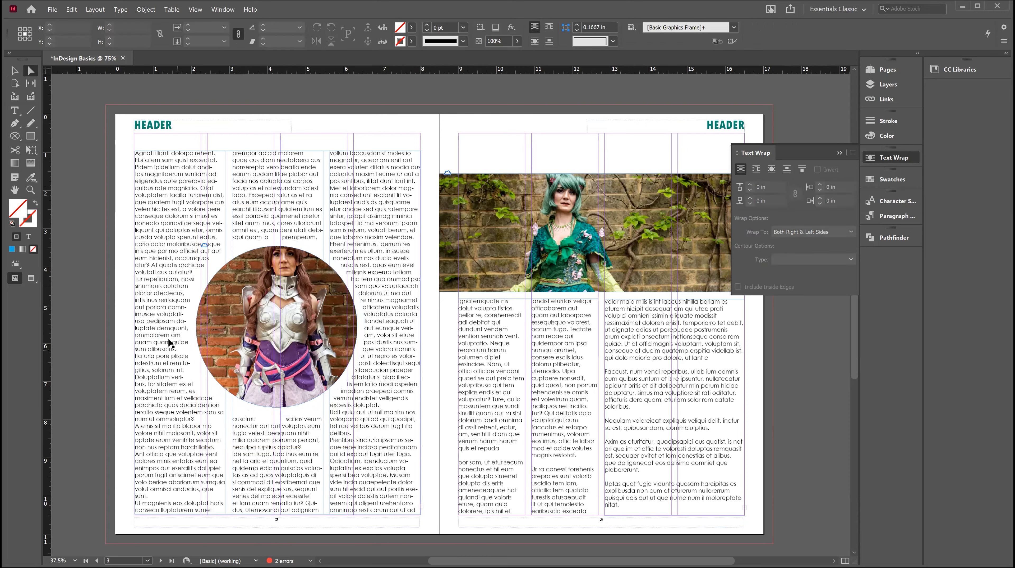
- Try wrapping page 2's text around the circular photo's bounding box instead of its object shape
left_click(334, 309)
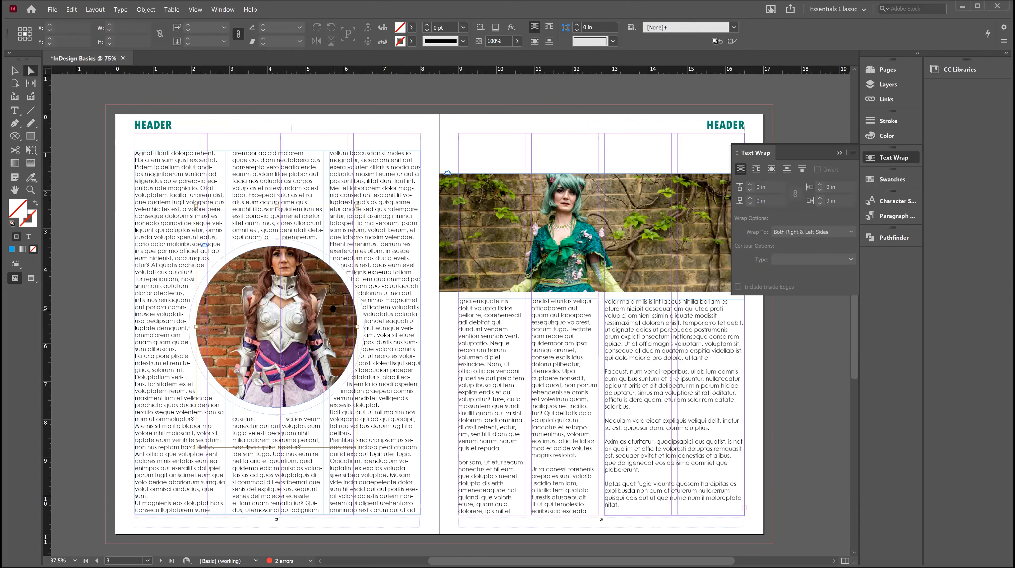
left_click(756, 169)
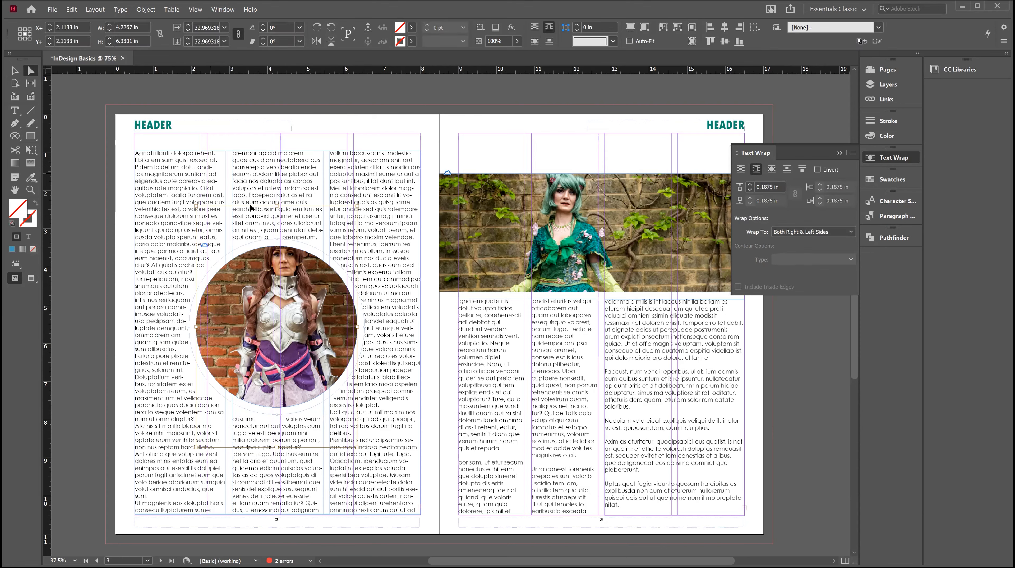
left_click(82, 187)
- Reselect the circular photo frame with the Selection tool, wrap the text around its object shape, and deselect it
left_click(11, 73)
left_click(243, 310)
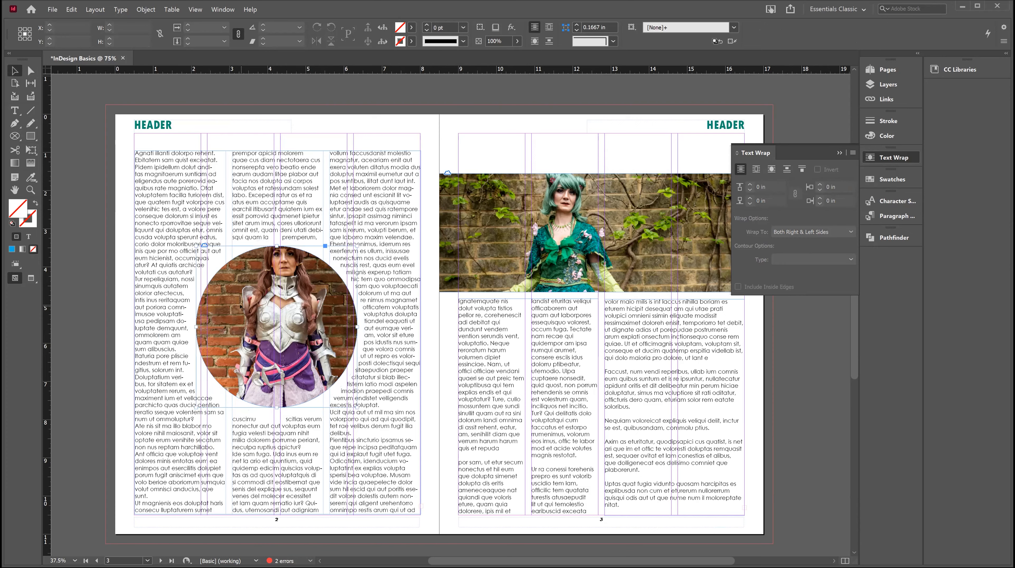
left_click(756, 170)
left_click(772, 170)
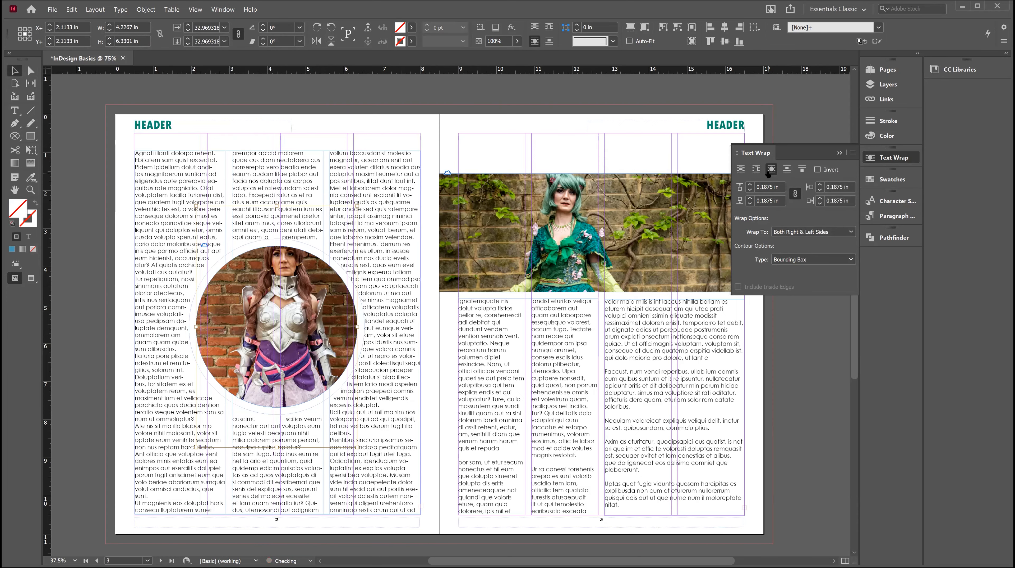
left_click(494, 132)
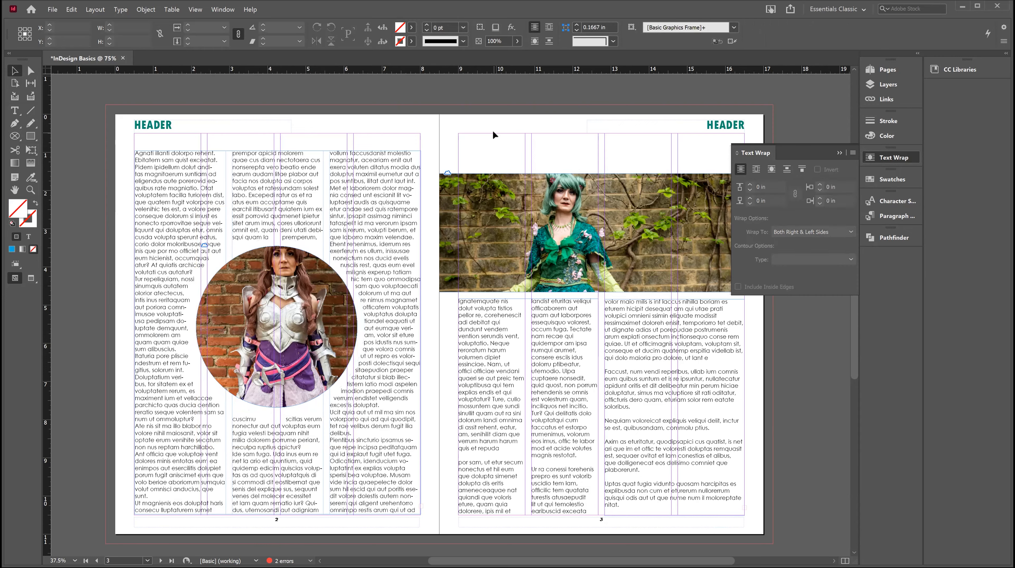